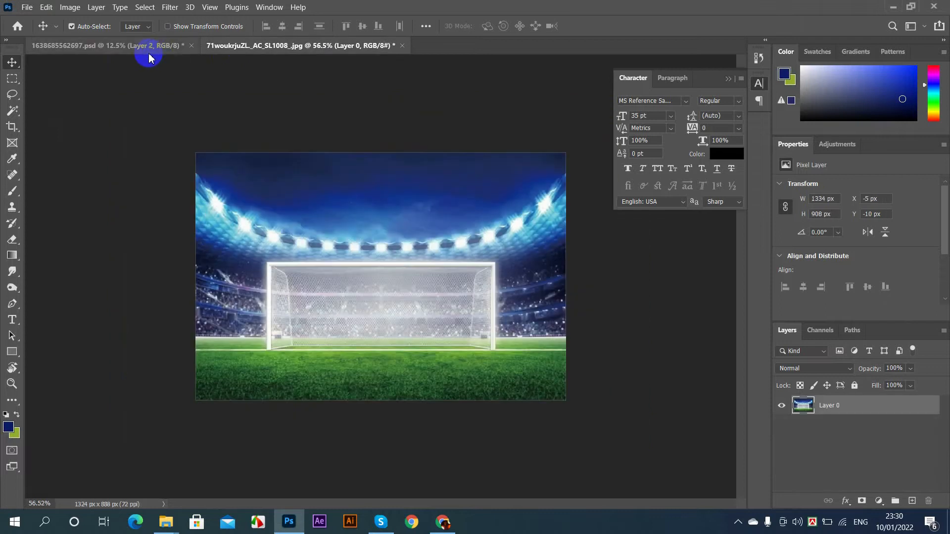
Compare the finished Real Madrid composite in 1638685562697.psd with the plain stadium background image
left_click(149, 47)
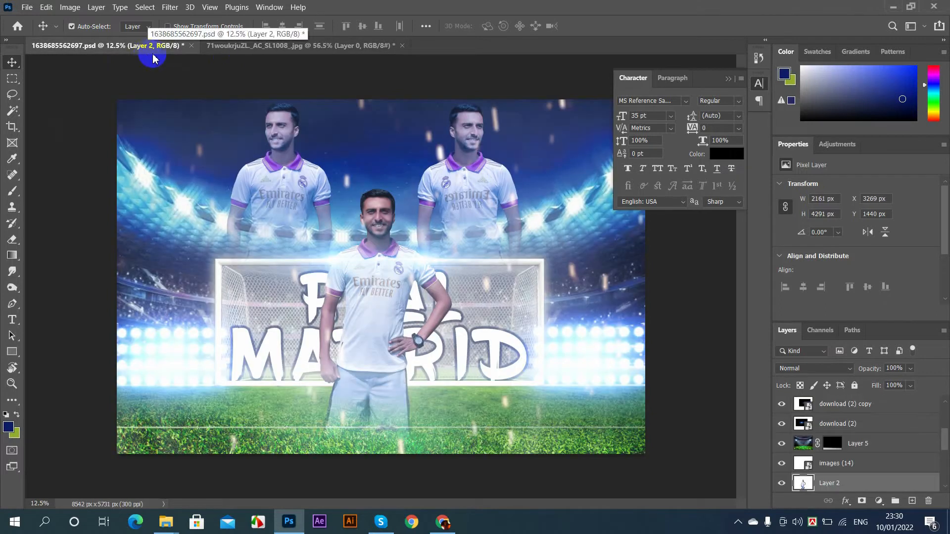
left_click(10, 69)
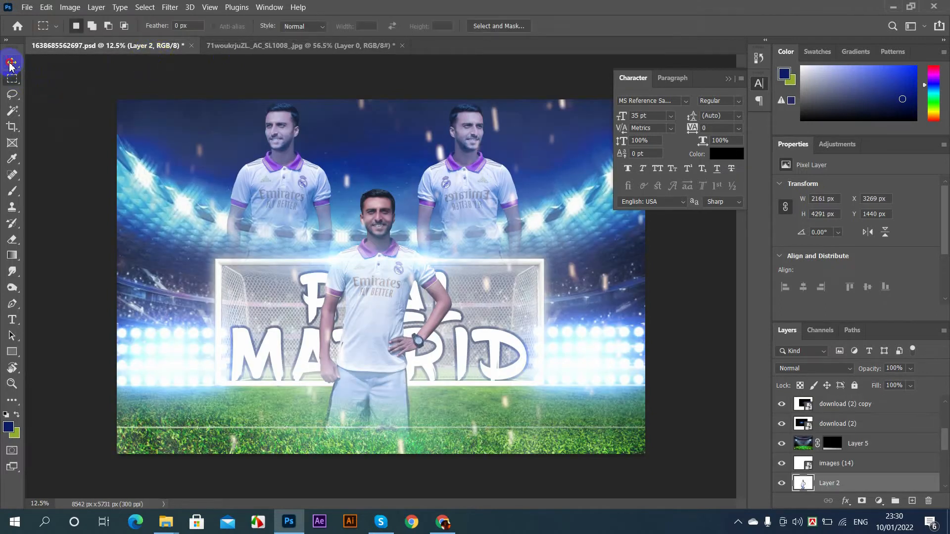
left_click(11, 64)
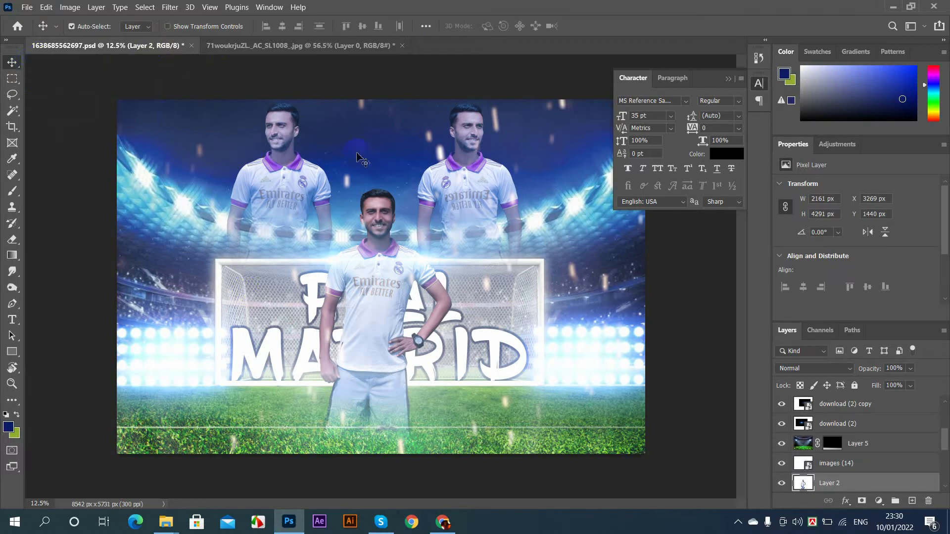
left_click(230, 219)
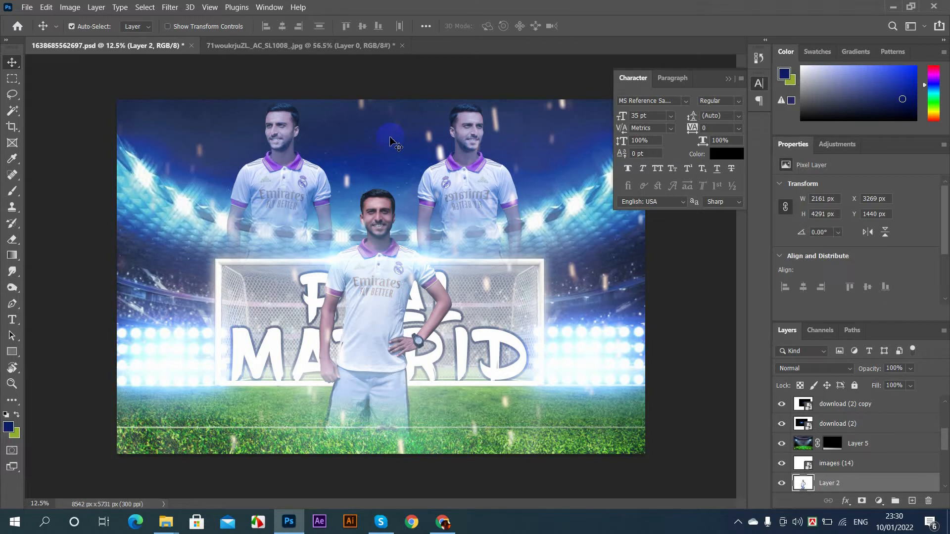
left_click(301, 45)
scroll(339, 241, "up", 3)
scroll(336, 241, "down", 5)
scroll(289, 166, "up", 5)
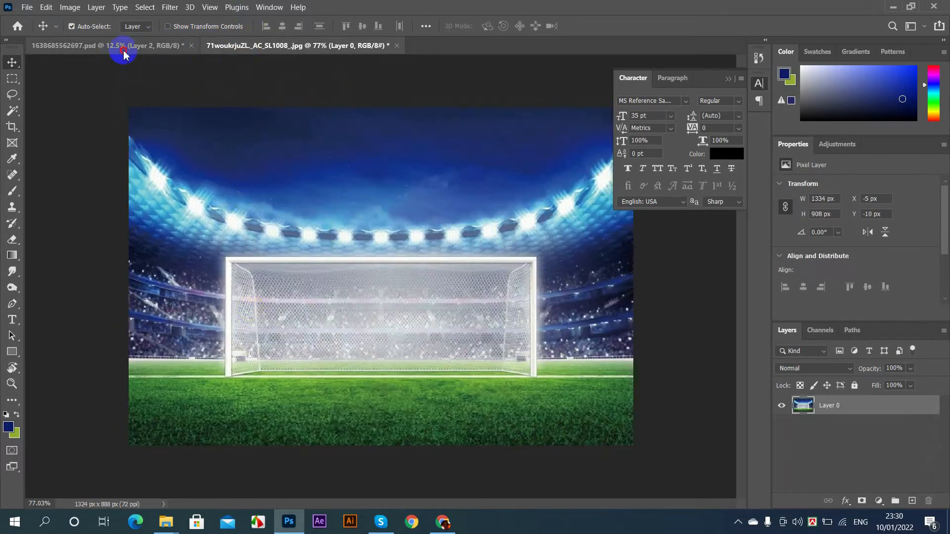
In 1638685562697.psd, hide the light, grass and other effect layers stacked above Layer 2
left_click(124, 48)
left_click(345, 245)
scroll(797, 448, "up", 3)
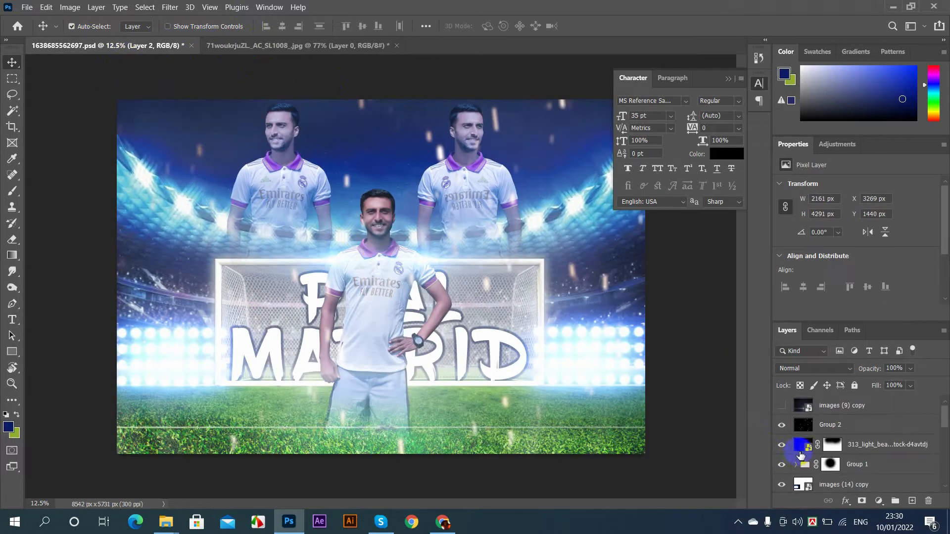
left_click_drag(785, 428, 785, 488)
scroll(806, 444, "down", 4)
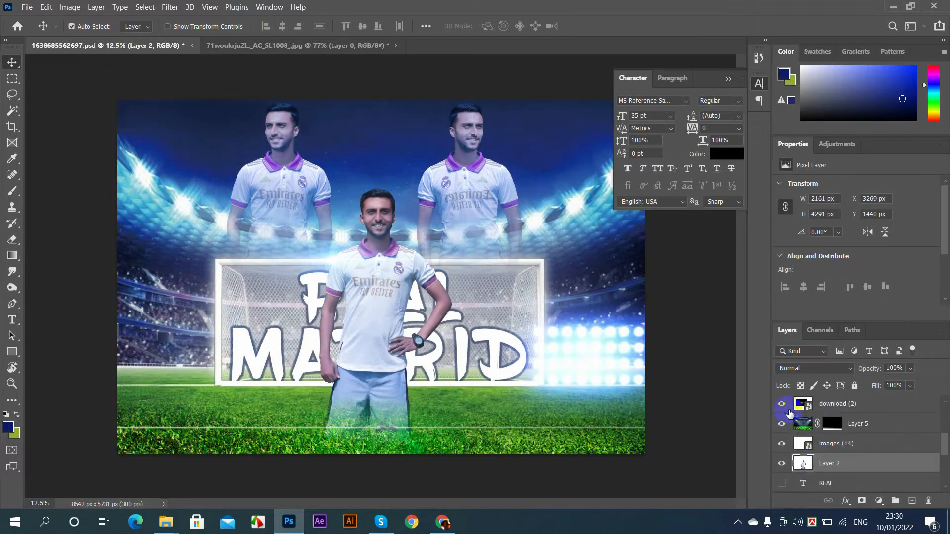
left_click(786, 444)
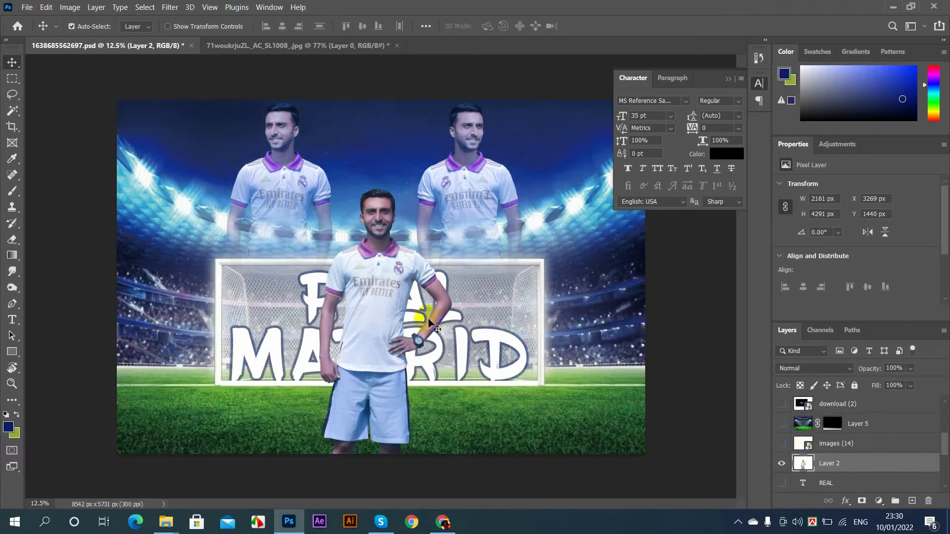
Copy the central player from Layer 2 into the stadium image and scale him to about 15.6% in front of the goal
left_click_drag(367, 310, 399, 307)
key("ctrl+t")
key("ctrl+0")
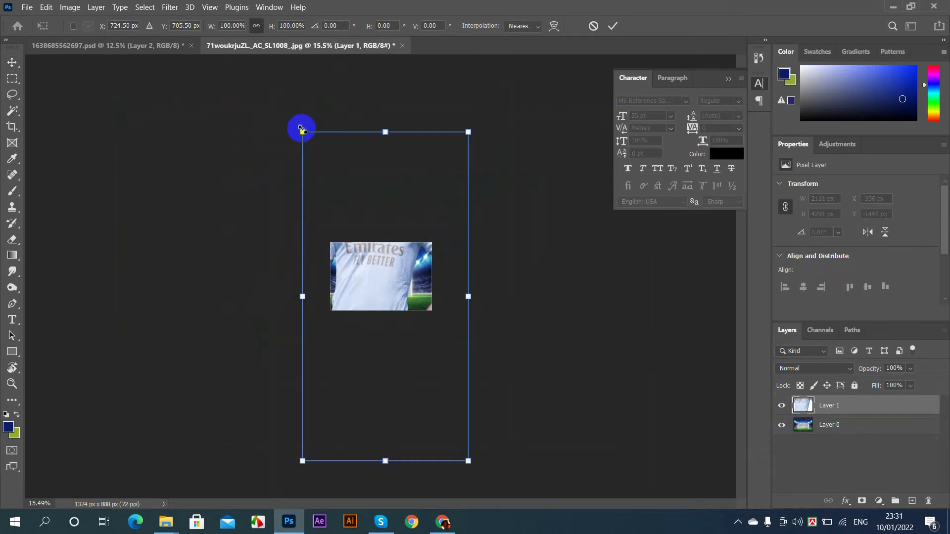
left_click_drag(302, 130, 373, 249)
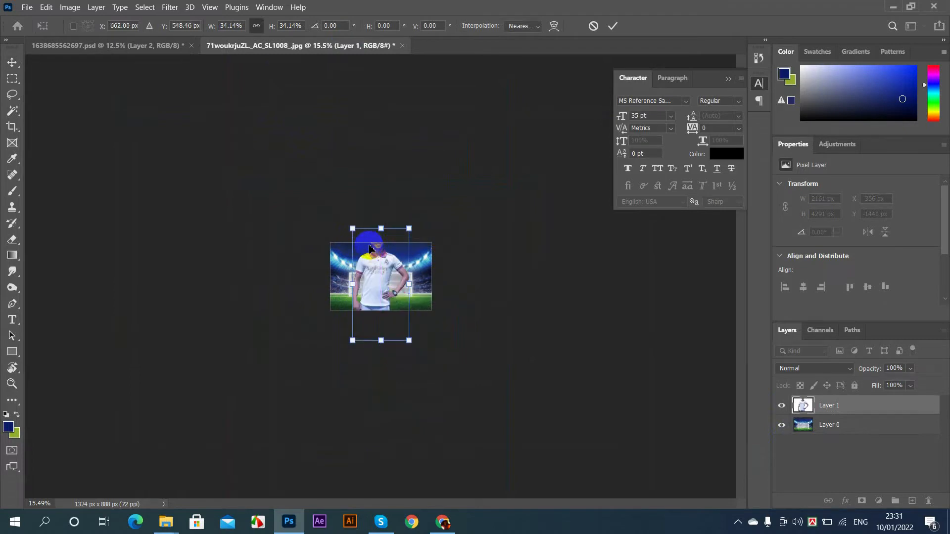
scroll(370, 249, "up", 3)
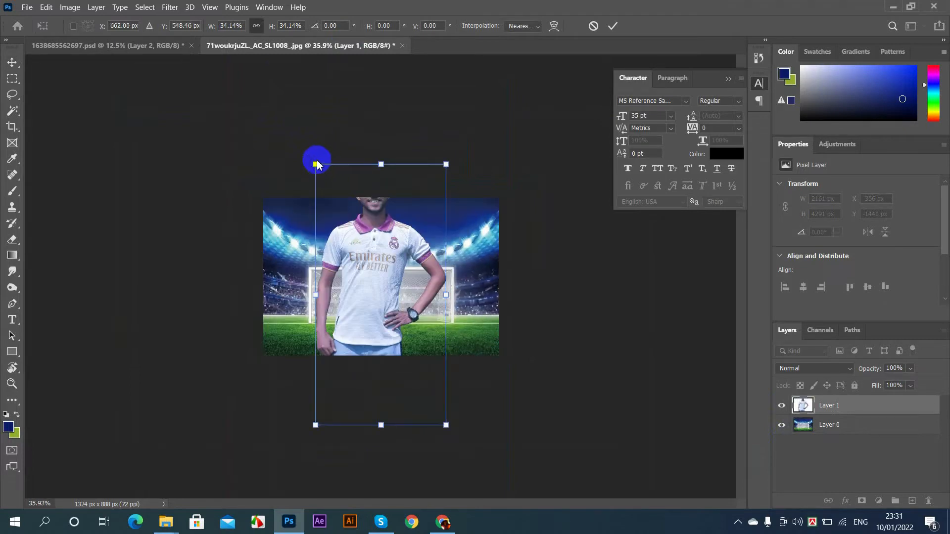
left_click_drag(314, 162, 350, 233)
scroll(382, 277, "up", 2)
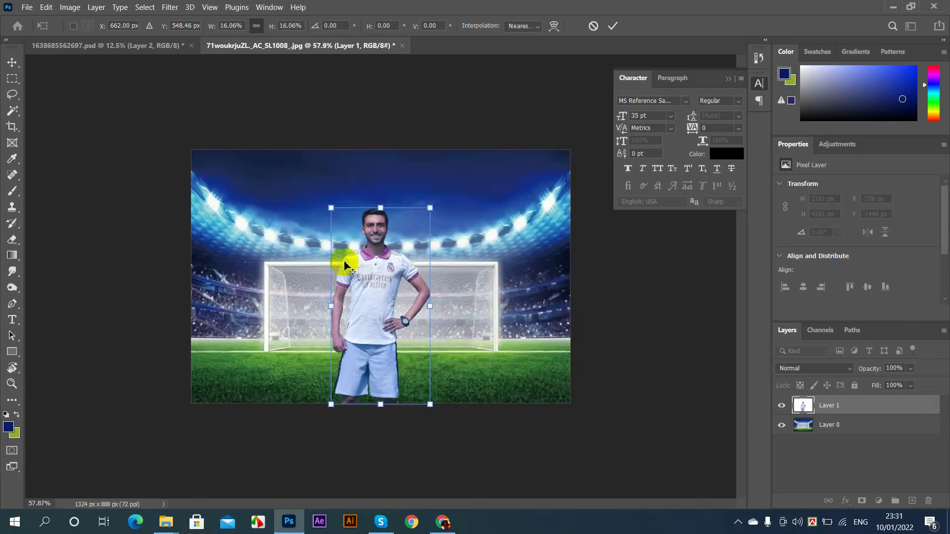
left_click_drag(383, 281, 402, 278)
left_click_drag(350, 206, 352, 209)
left_click_drag(384, 299, 379, 301)
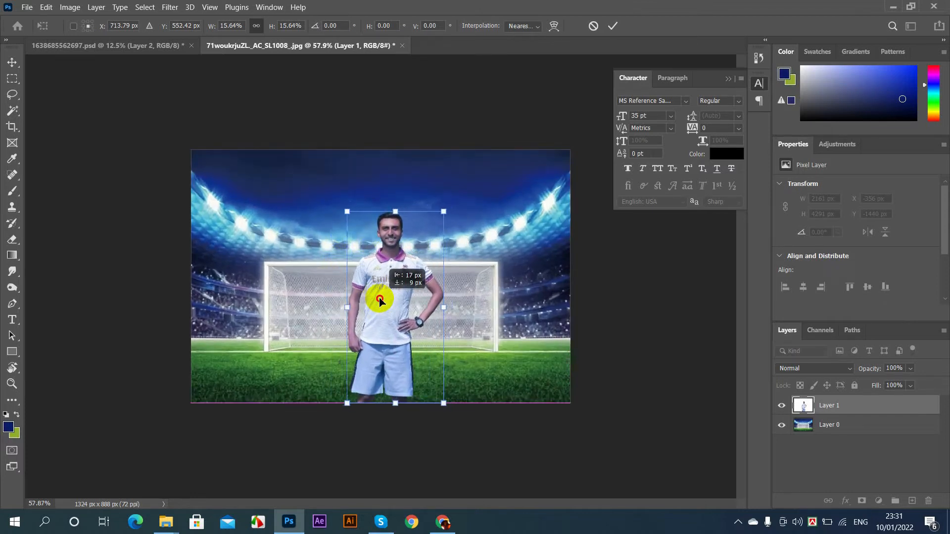
left_click(613, 27)
Center the player horizontally on the stadium canvas, then clear the selection
key("ctrl")
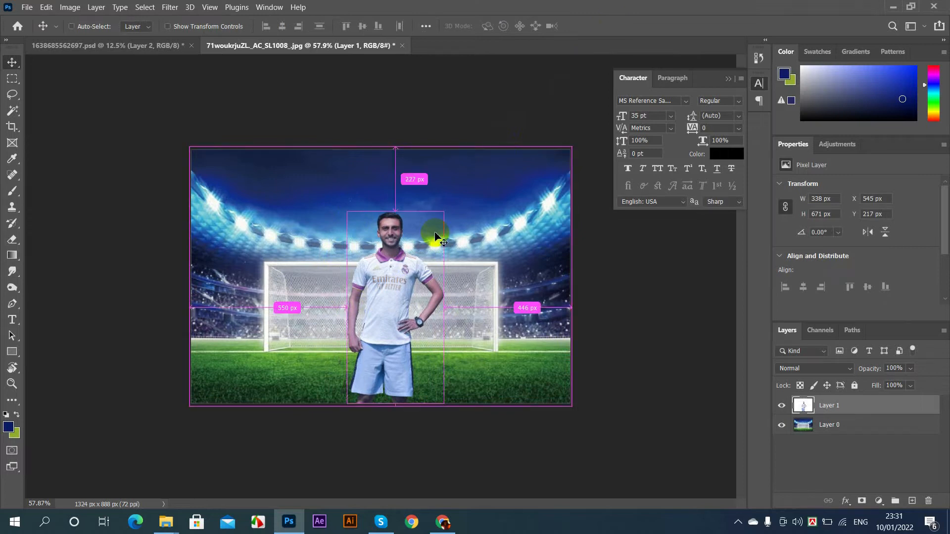
key("ctrl+a")
left_click(282, 27)
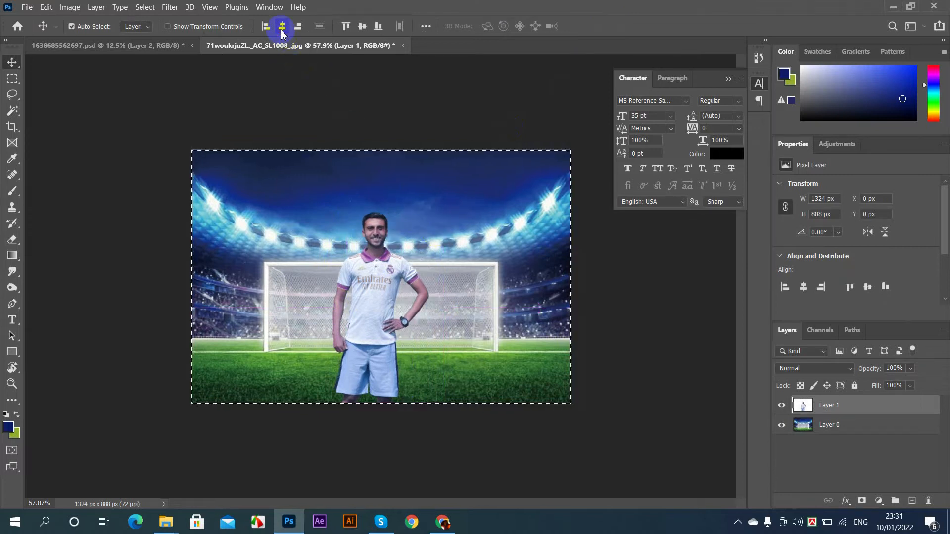
key("ctrl+d")
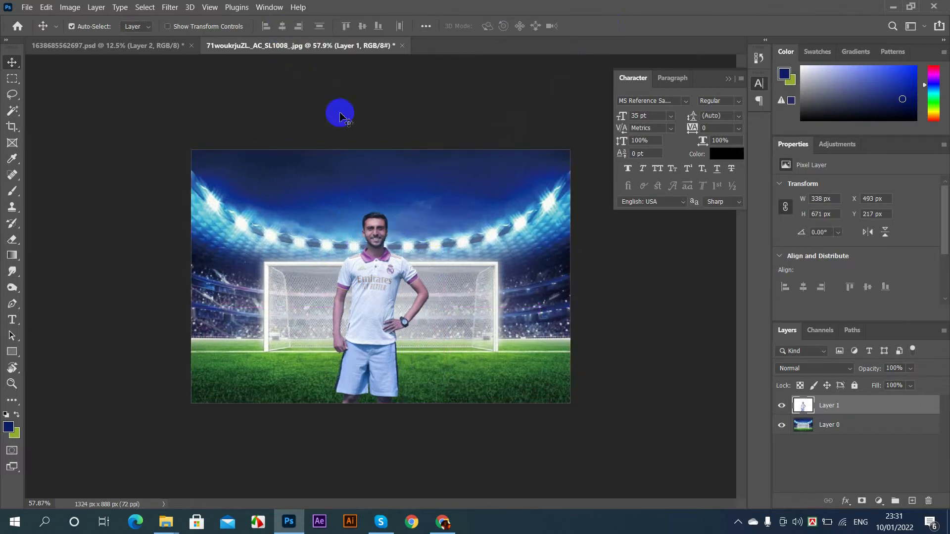
Copy the faded left player with his mask from 1638685562697.psd into the stadium image and scale him to about 14.8%
left_click(165, 44)
left_click_drag(284, 141, 336, 179)
key("ctrl+t")
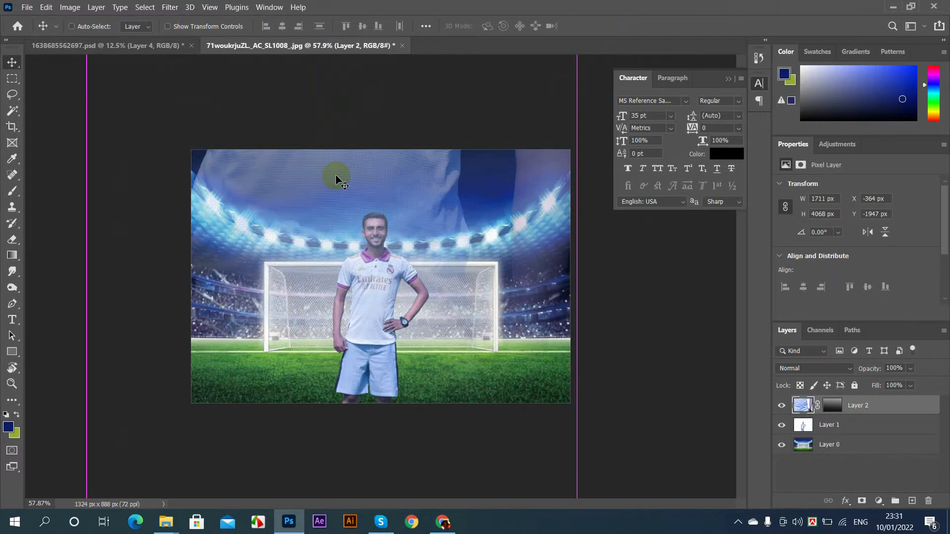
key("ctrl+0")
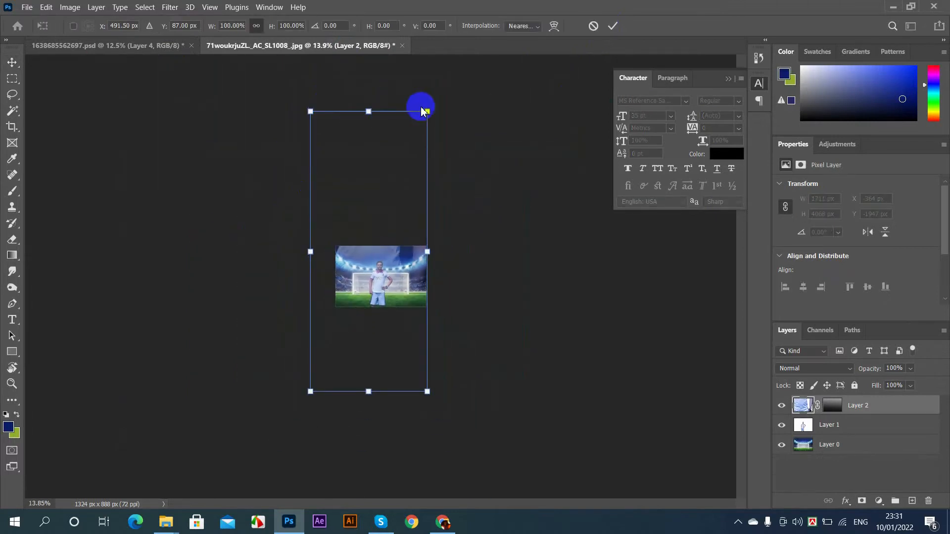
left_click_drag(427, 111, 376, 232)
key("ctrl+0")
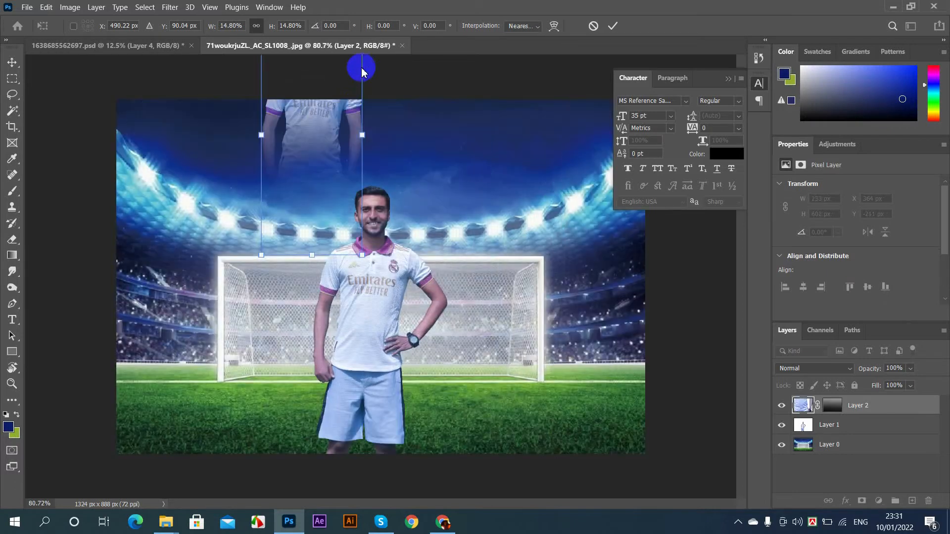
Place the faded player in the sky above the goal's left side and reduce him to about 11.1% of original size
left_click_drag(331, 122, 326, 217)
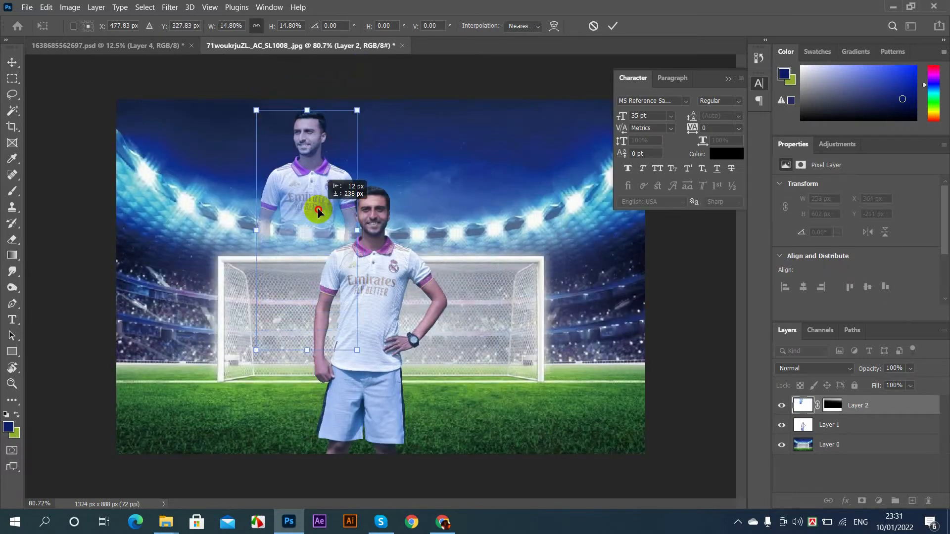
left_click_drag(355, 112, 347, 117)
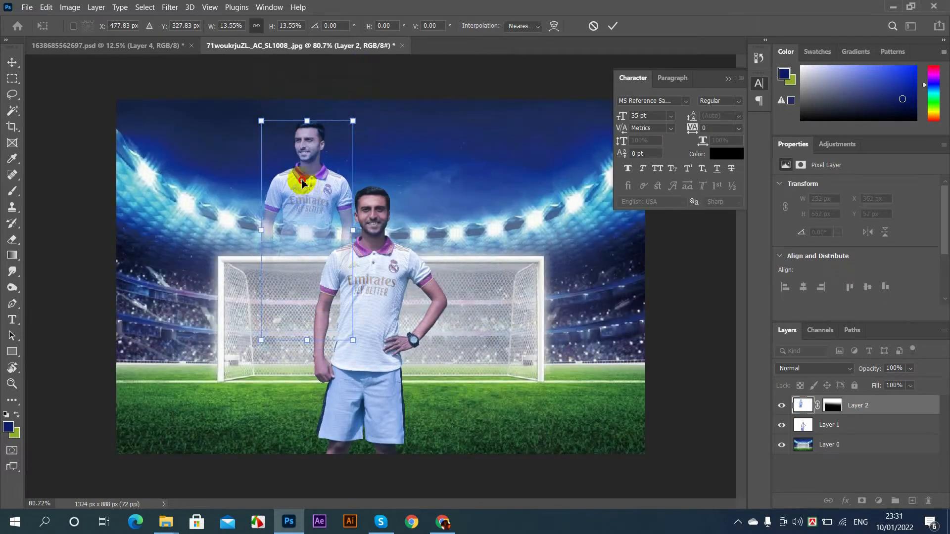
left_click_drag(297, 180, 284, 172)
left_click_drag(330, 100, 288, 166)
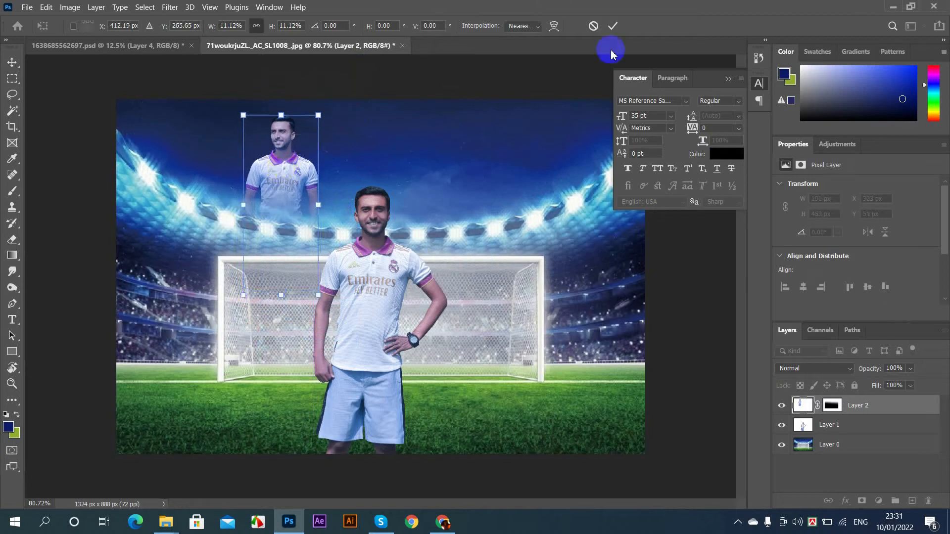
left_click(612, 28)
Copy the mirrored faded player into the stadium image, scale him to about 13.3% and place him in the sky above the goal's right side
left_click(163, 47)
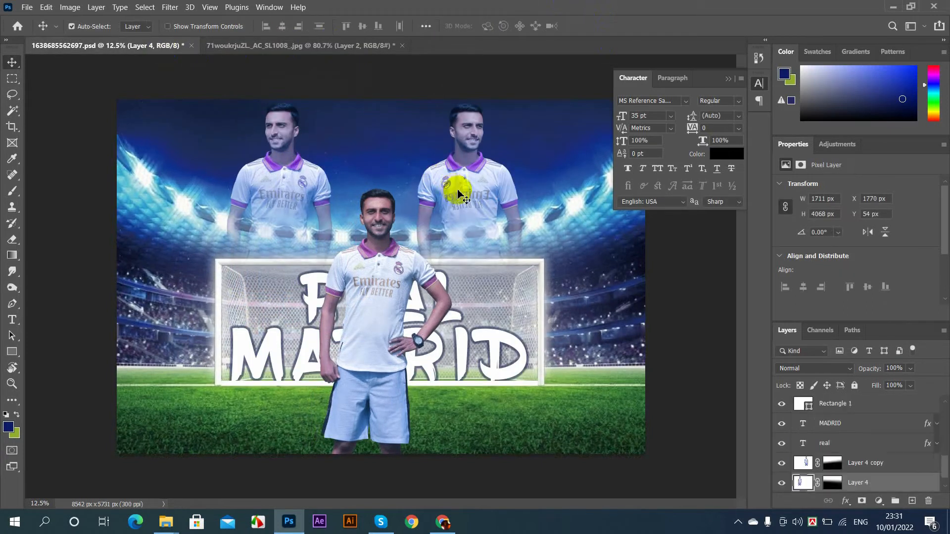
left_click(447, 174)
left_click_drag(448, 175, 458, 194)
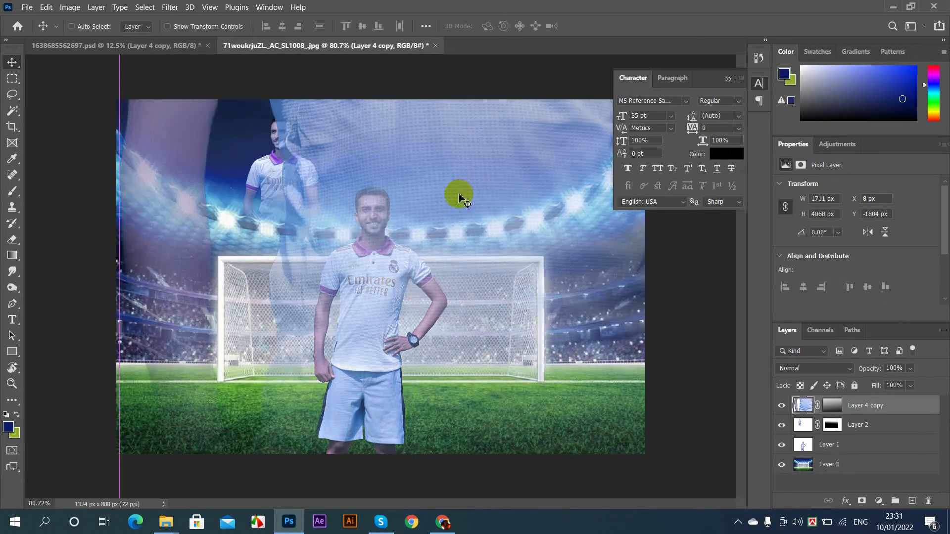
key("ctrl+t")
key("ctrl+0")
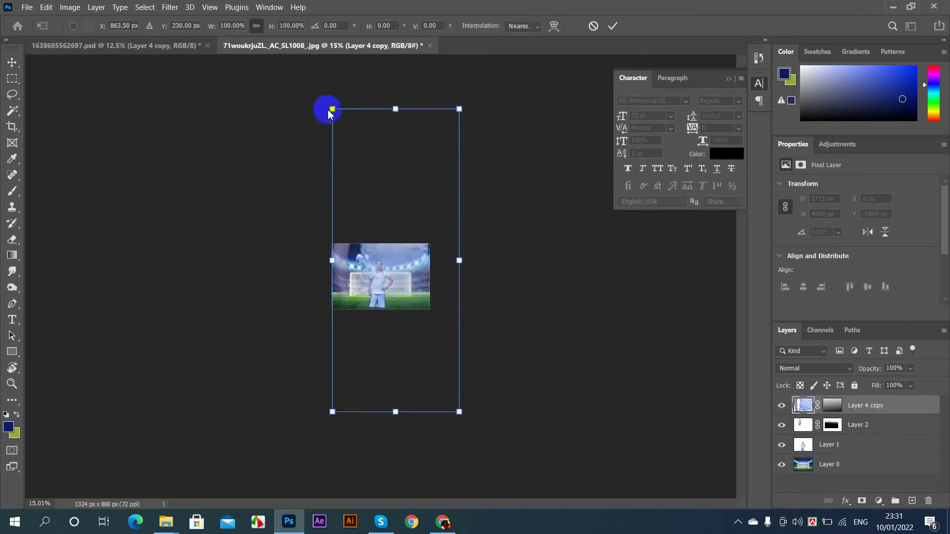
left_click_drag(331, 109, 391, 242)
key("ctrl+0")
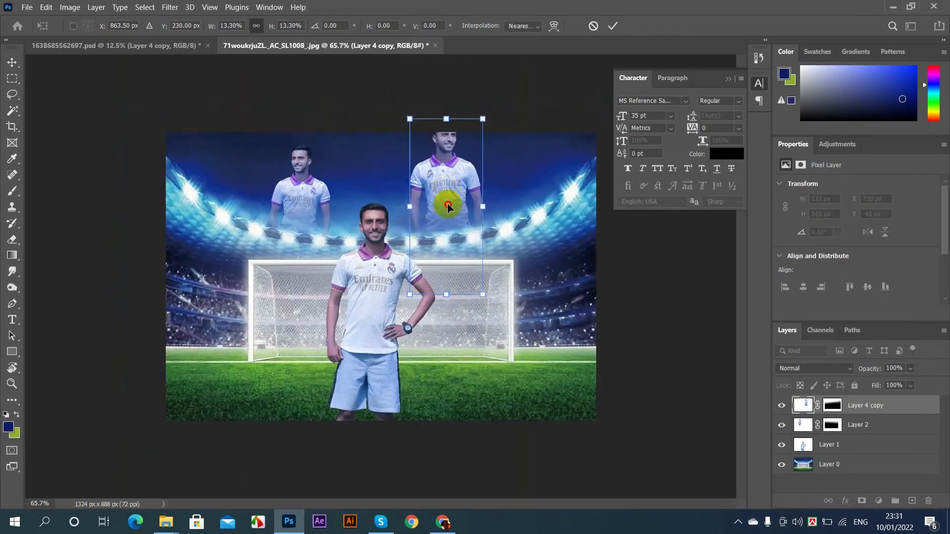
left_click_drag(447, 195, 458, 218)
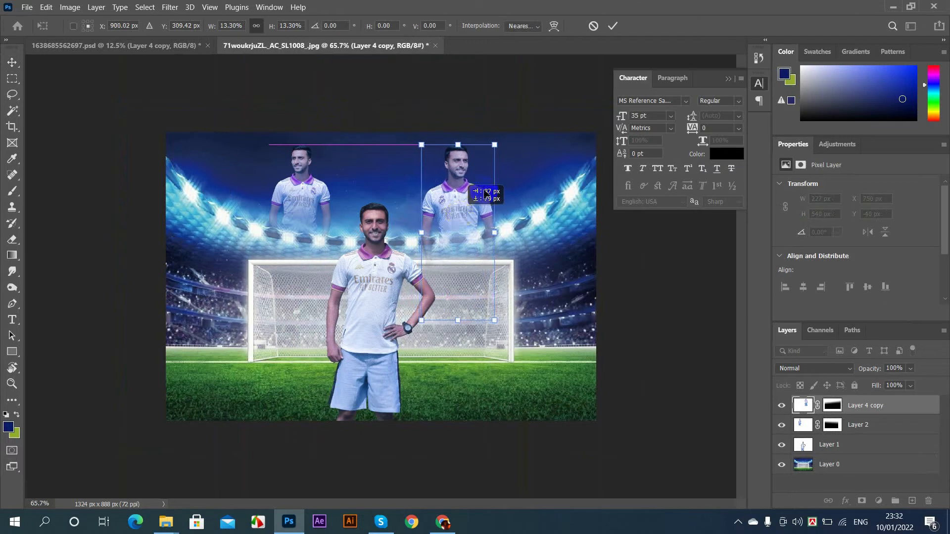
left_click(613, 27)
Enlarge the faded left player to about 229 by 546 px and reposition him level with the mirrored right player
left_click(300, 188)
left_click(330, 145)
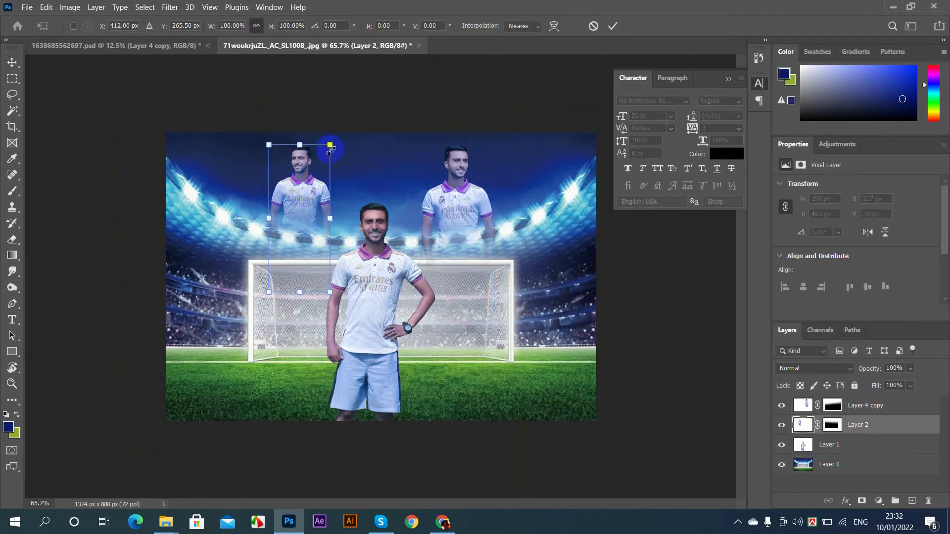
left_click_drag(330, 145, 341, 124)
left_click_drag(315, 161, 303, 182)
left_click(615, 28)
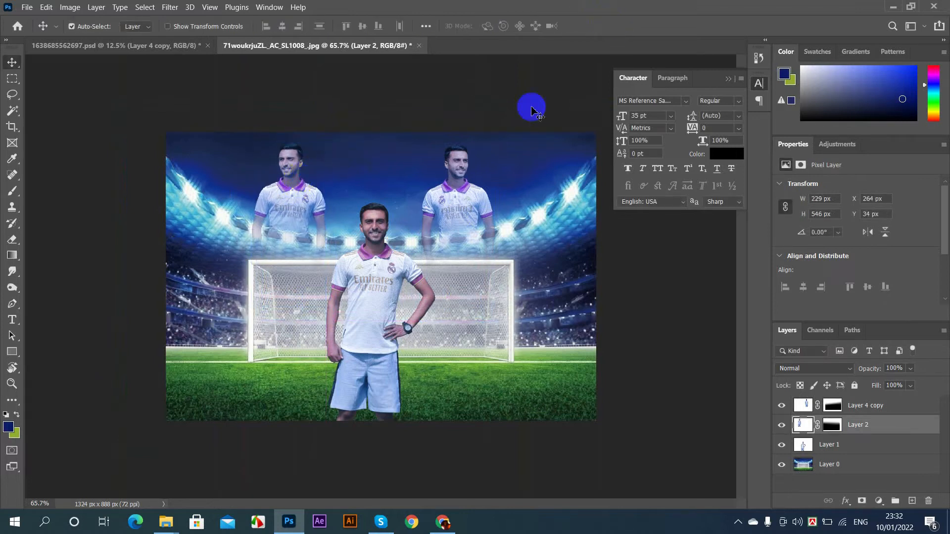
Examine the central player and the goal area of the stadium image at closer range
left_click(372, 292)
scroll(306, 346, "up", 3)
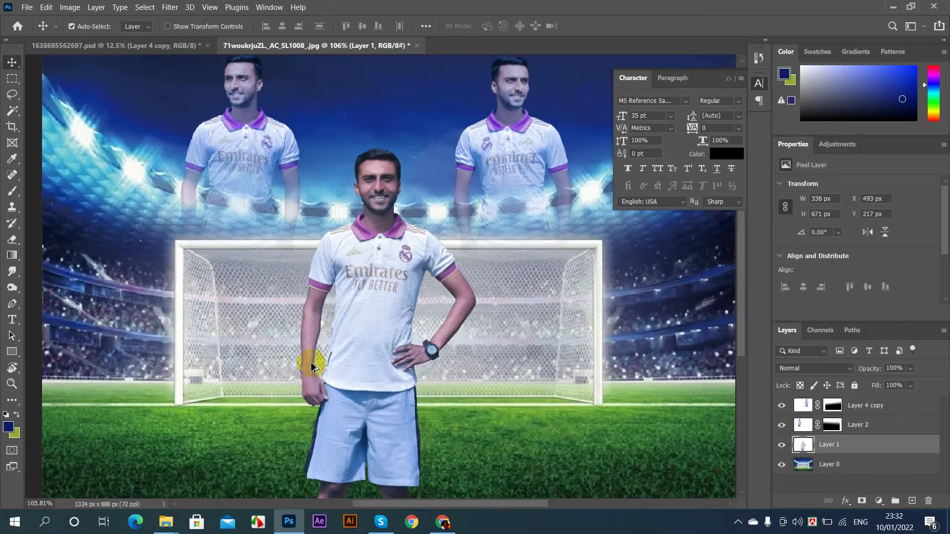
scroll(313, 341, "down", 4)
scroll(309, 250, "up", 3)
scroll(311, 251, "up", 1)
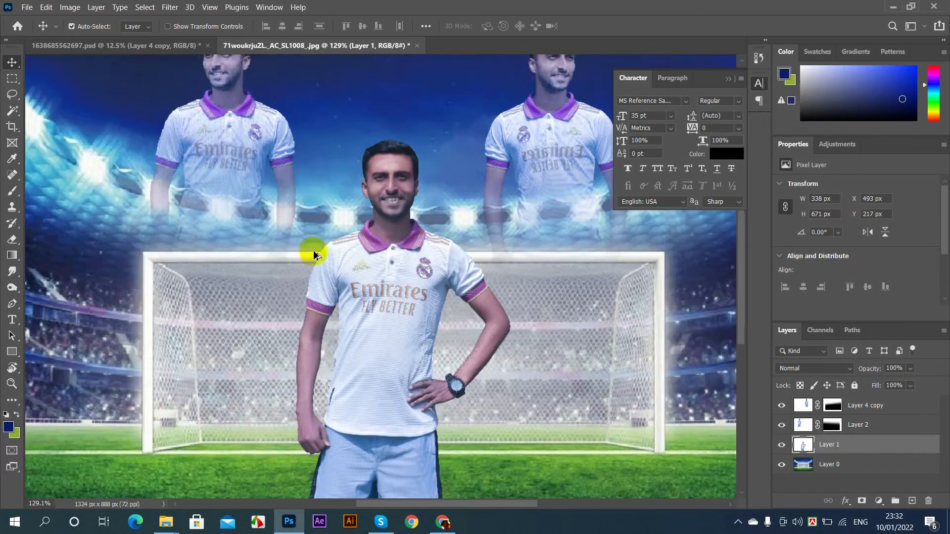
scroll(312, 254, "down", 5)
scroll(304, 281, "up", 2)
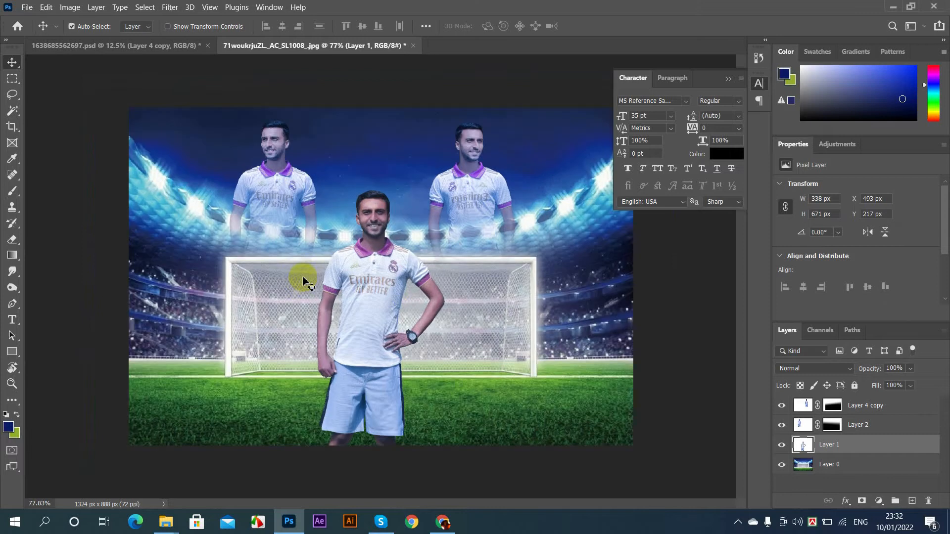
Add an empty layer above the mirrored player's layer in the stadium image
left_click(868, 406)
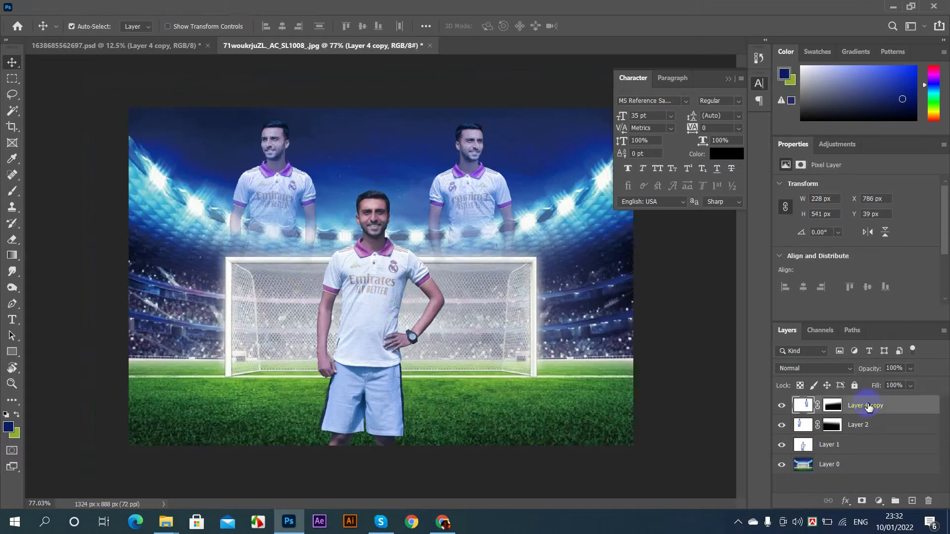
left_click(916, 504)
Examine the finished PSD's layer stack for remaining poster elements, previewing the images (14) layer
left_click(178, 47)
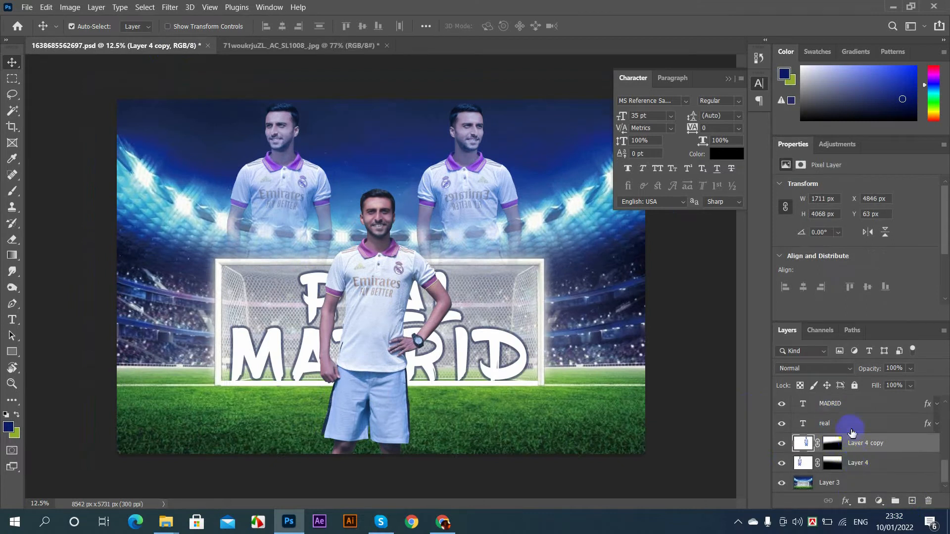
scroll(857, 474, "up", 5)
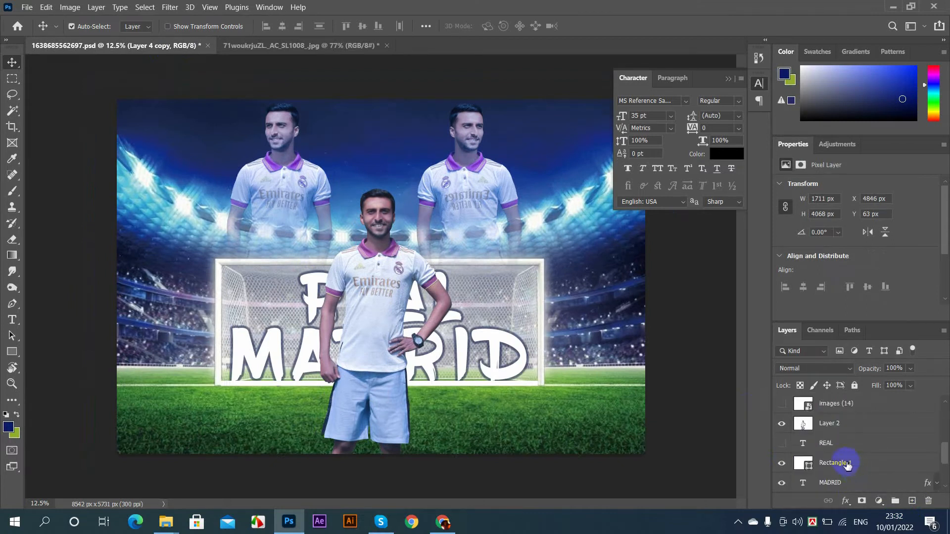
left_click(846, 447)
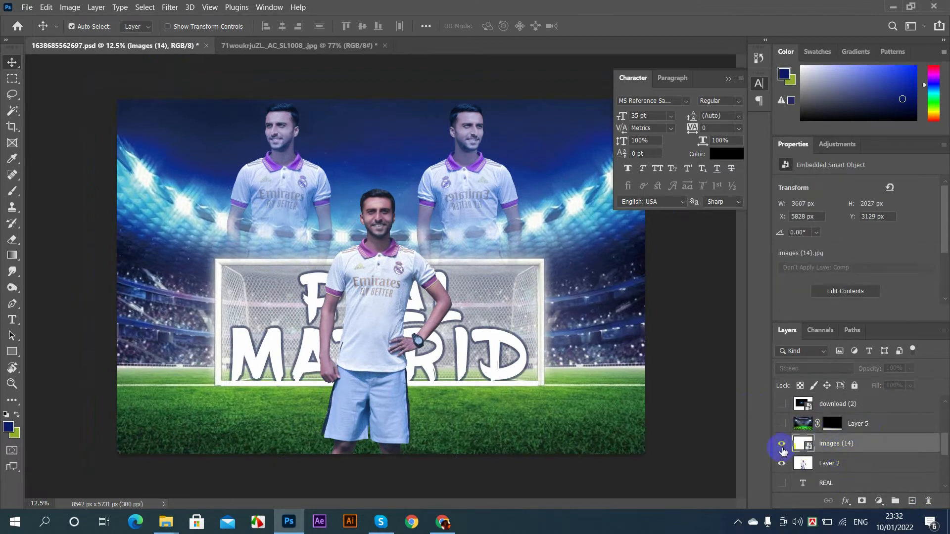
left_click(782, 444)
left_click(782, 444)
scroll(827, 460, "down", 4)
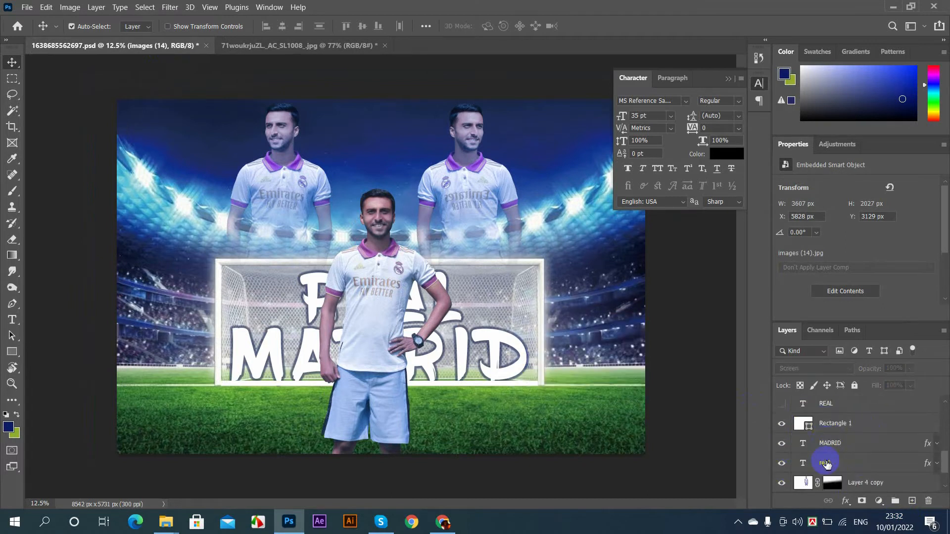
scroll(811, 436, "down", 2)
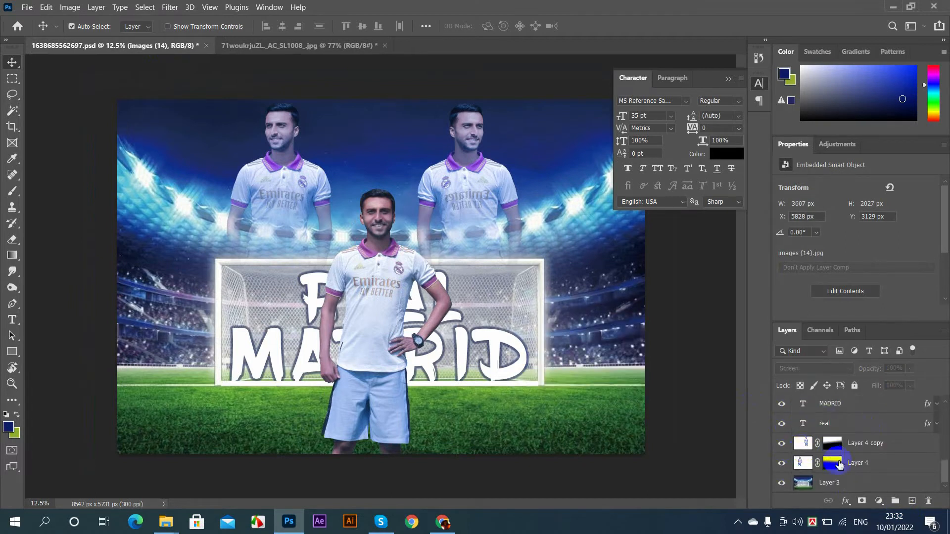
left_click(852, 431)
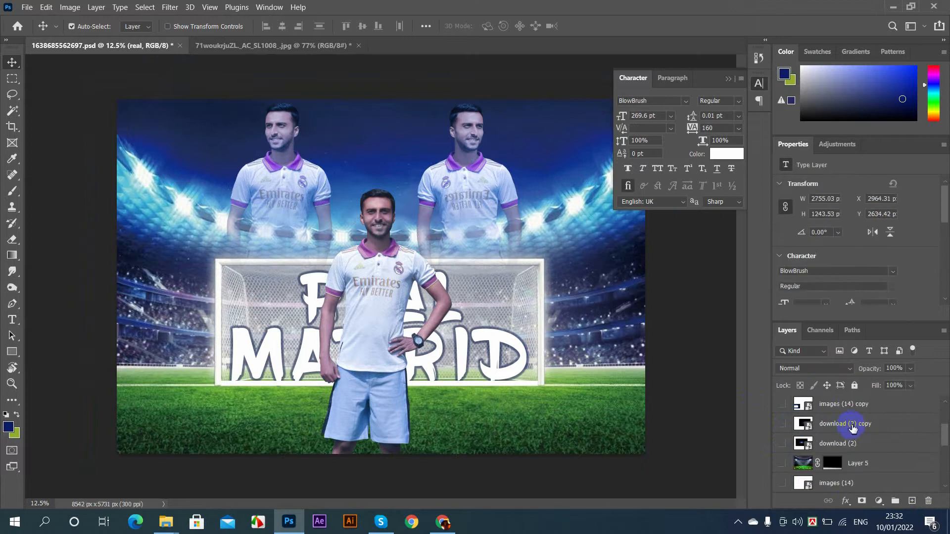
scroll(847, 431, "up", 5)
scroll(808, 465, "down", 3)
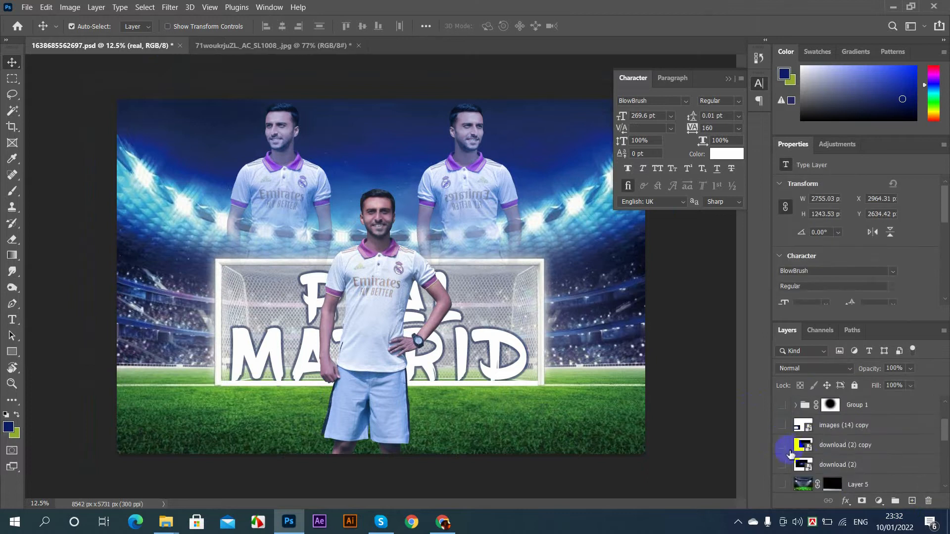
scroll(791, 462, "down", 1)
Show the masked grass layer, Layer 5, in the finished PSD and copy it into the stadium image
left_click(782, 465)
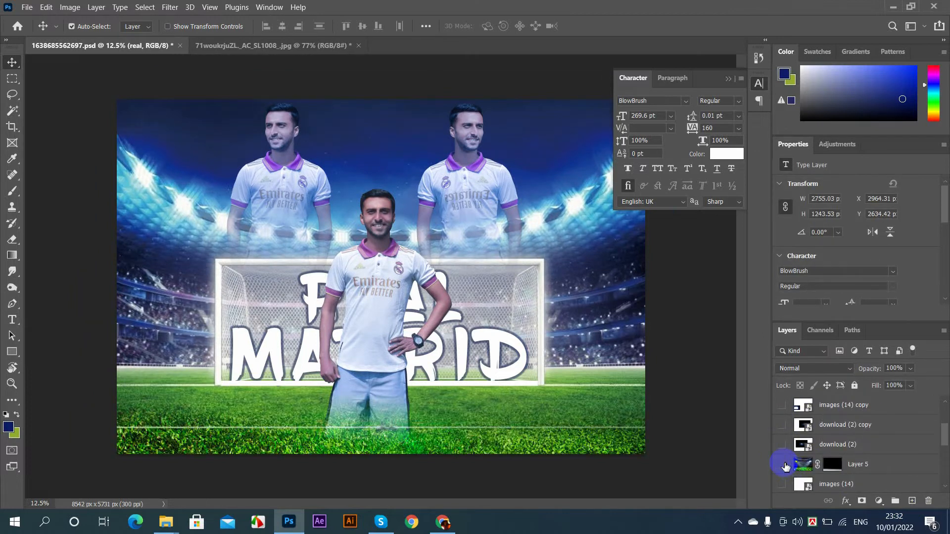
left_click(782, 465)
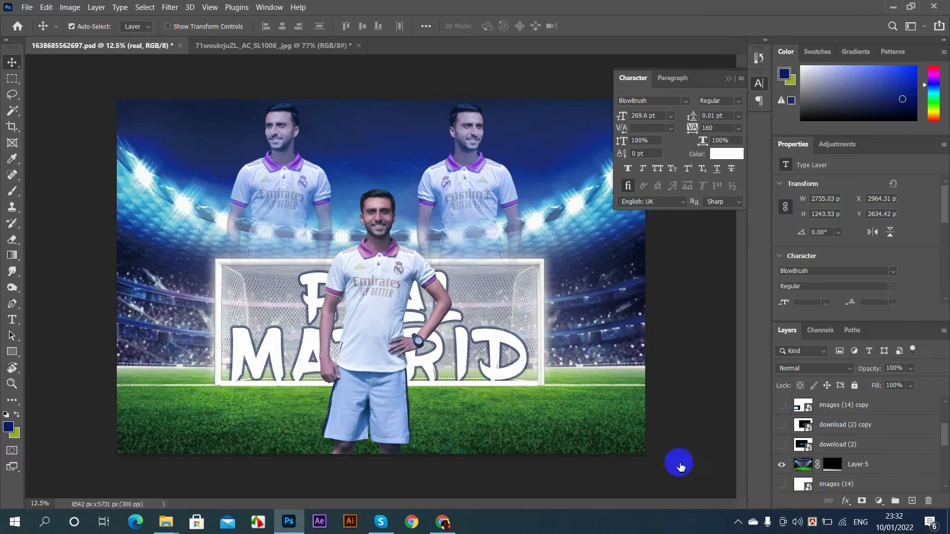
left_click_drag(524, 444, 300, 44)
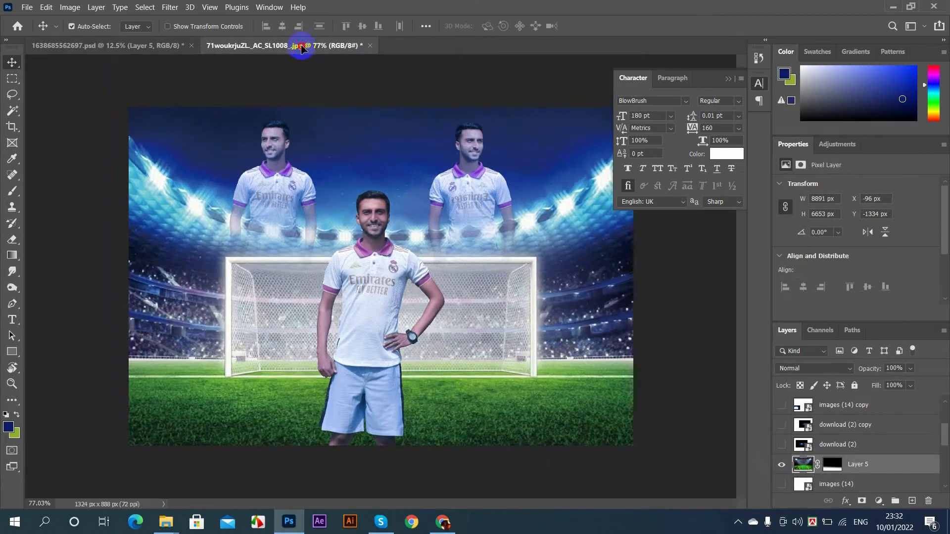
left_click_drag(301, 47, 356, 314)
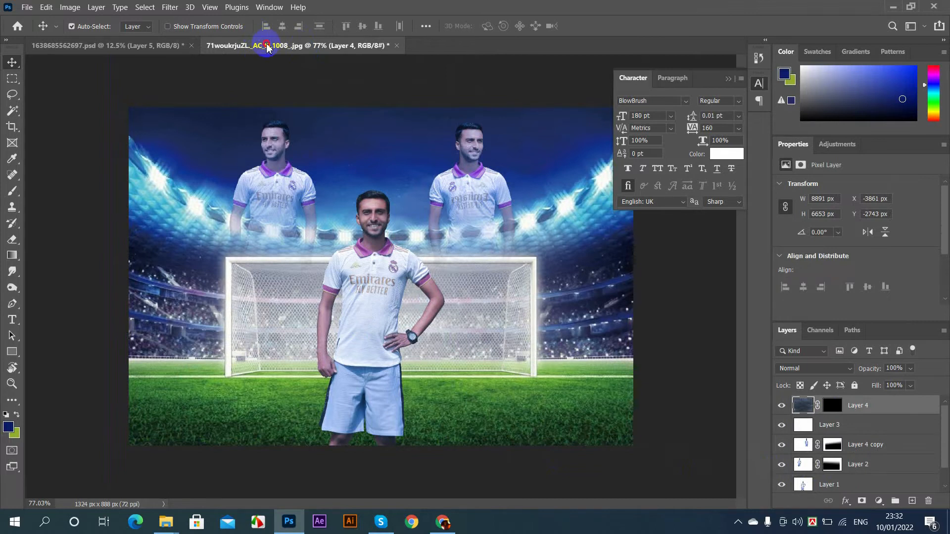
left_click(169, 46)
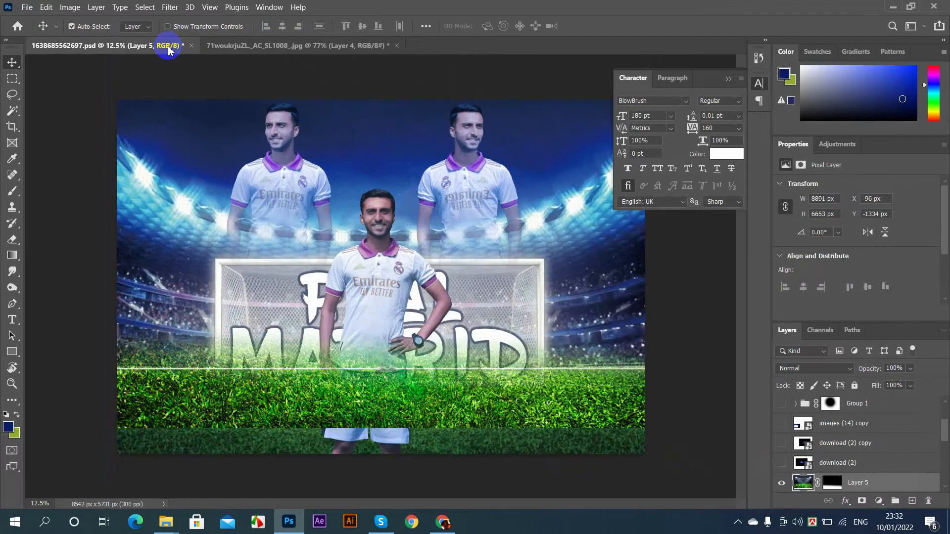
left_click(245, 49)
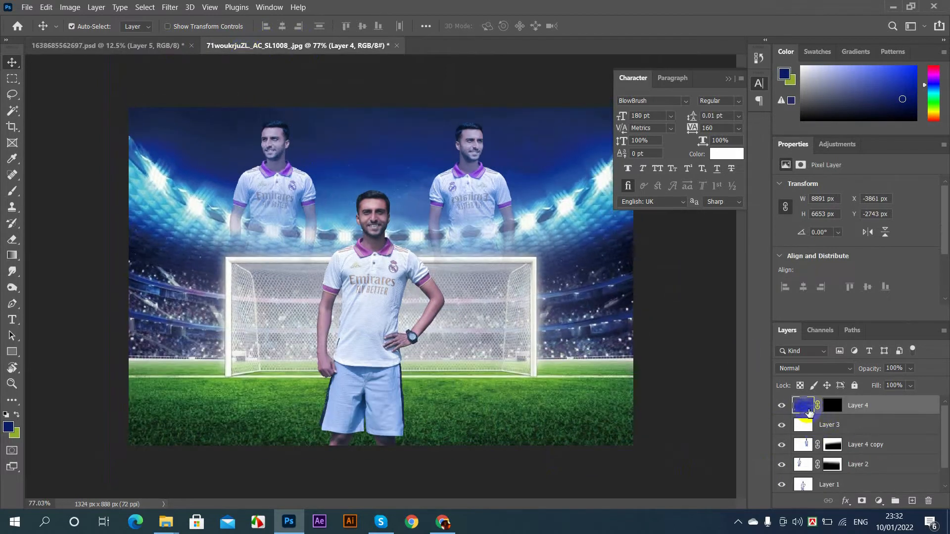
left_click(782, 407)
left_click(782, 407)
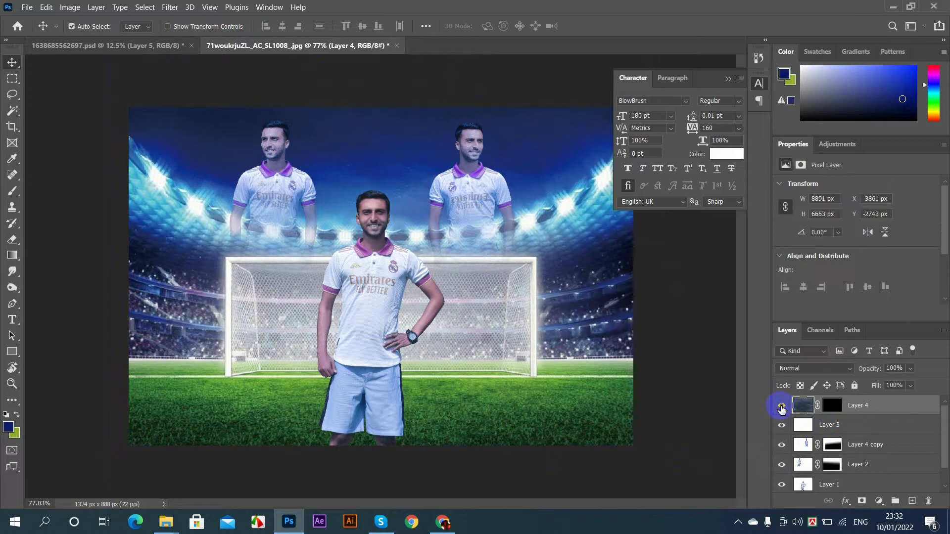
Scale the copied grass layer to about 15.6% and place its grass over the central player's lower legs along the pitch's front edge
key("ctrl+t")
key("ctrl+0")
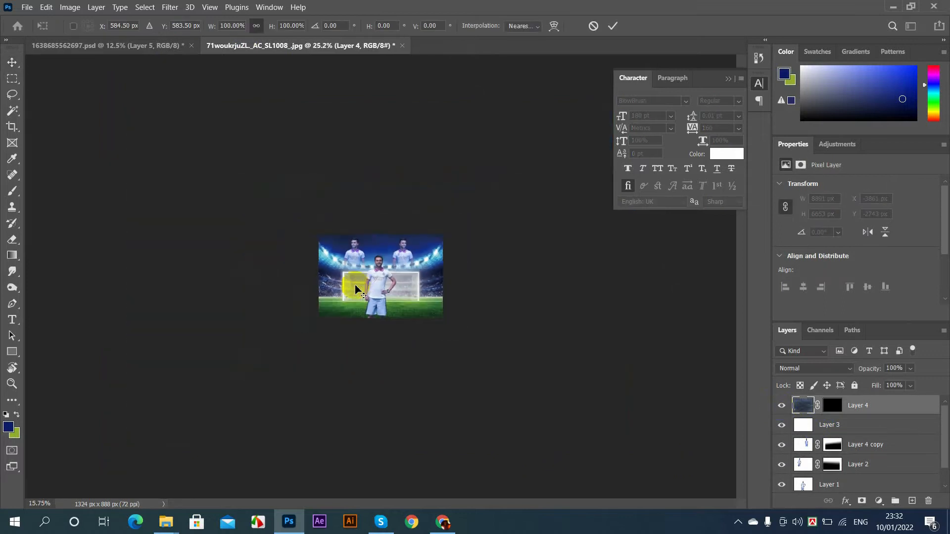
left_click_drag(570, 144, 415, 280)
scroll(388, 291, "up", 2)
scroll(389, 291, "up", 4)
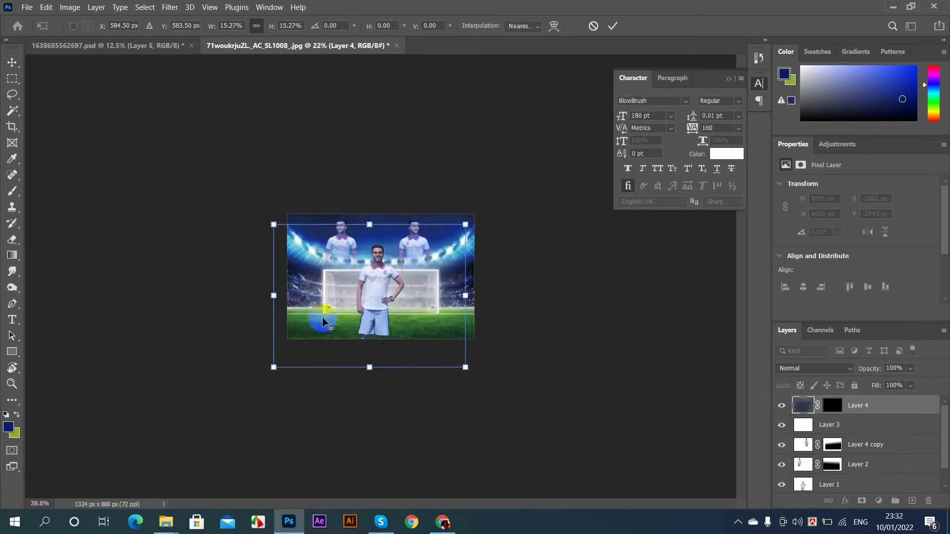
mouse_move(288, 424)
left_mouse_down()
mouse_move(313, 397)
mouse_move(302, 430)
left_mouse_up()
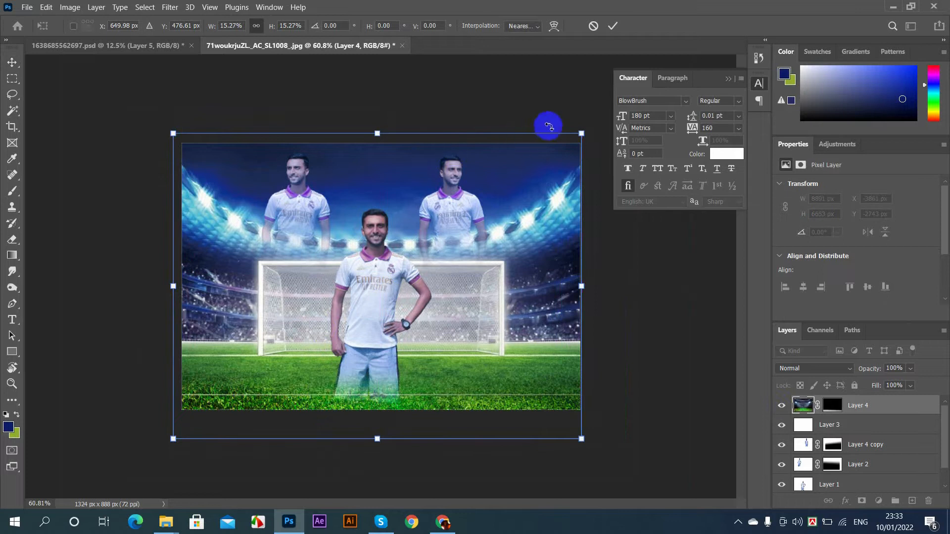
mouse_move(580, 135)
left_mouse_down()
mouse_move(573, 140)
mouse_move(585, 131)
left_mouse_up()
mouse_move(356, 411)
left_mouse_down()
mouse_move(360, 402)
mouse_move(359, 418)
left_mouse_up()
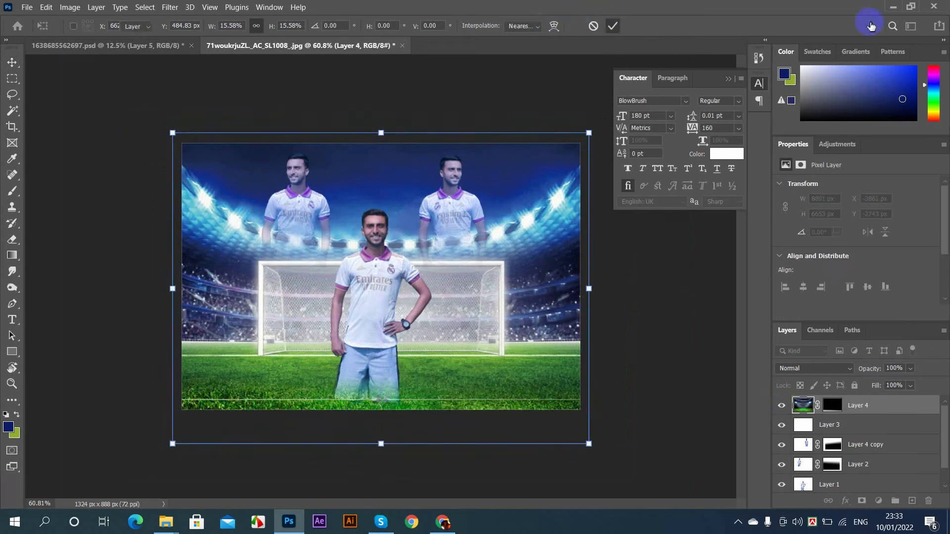
key("Return")
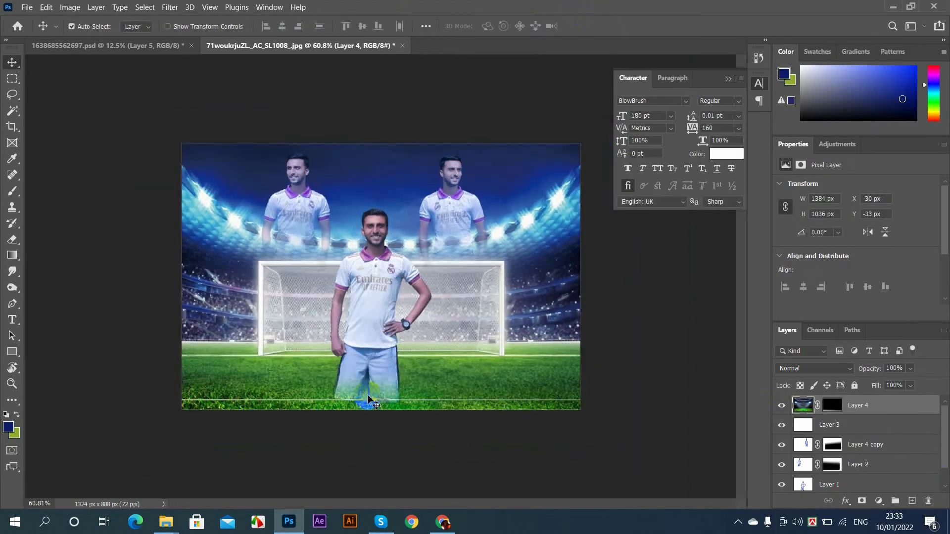
Hide the grass layer and all three player layers in the stadium image
scroll(335, 140, "up", 1)
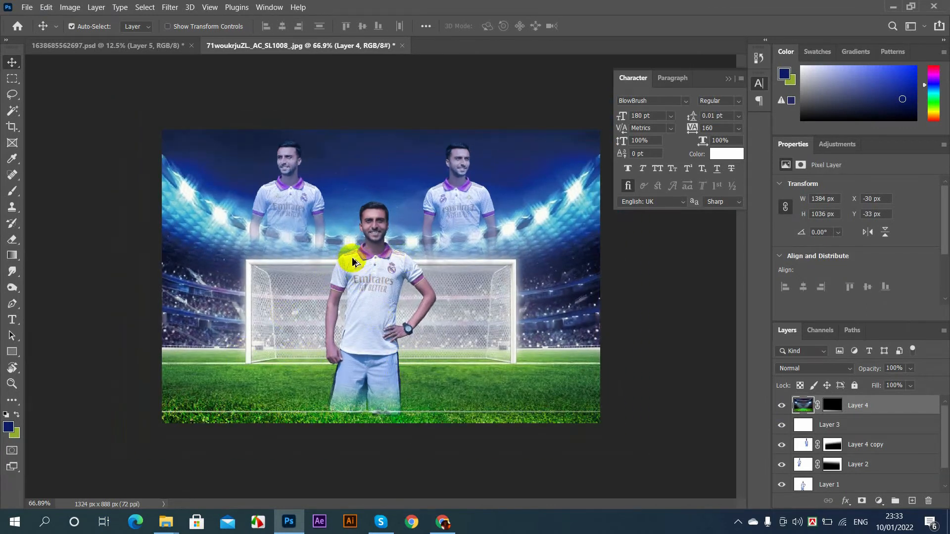
scroll(349, 263, "up", 1)
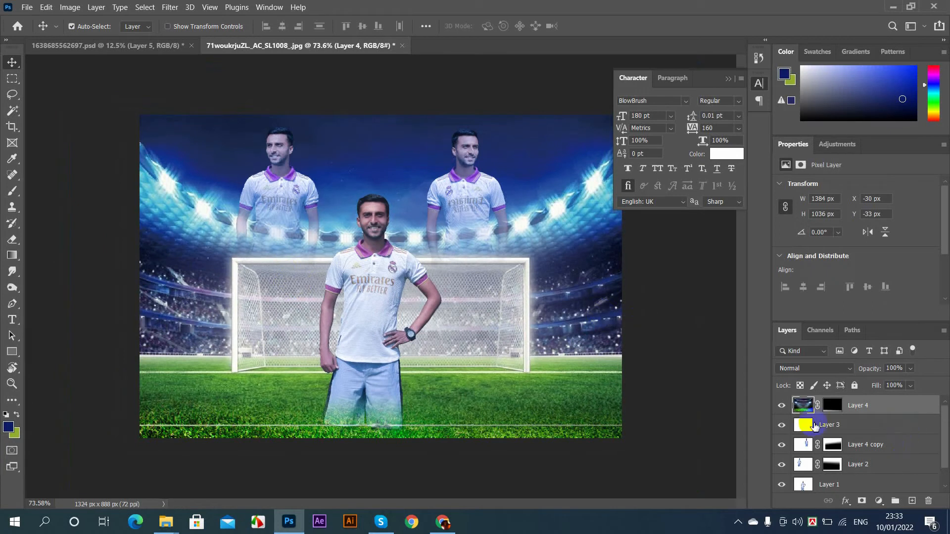
left_click(783, 445)
left_click(781, 466)
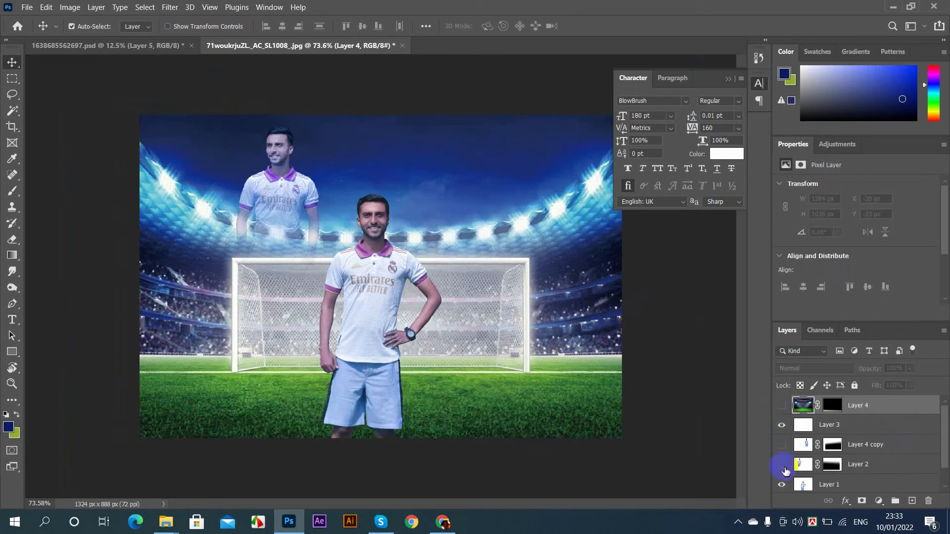
left_click(782, 466)
left_click(782, 445)
left_click(782, 465)
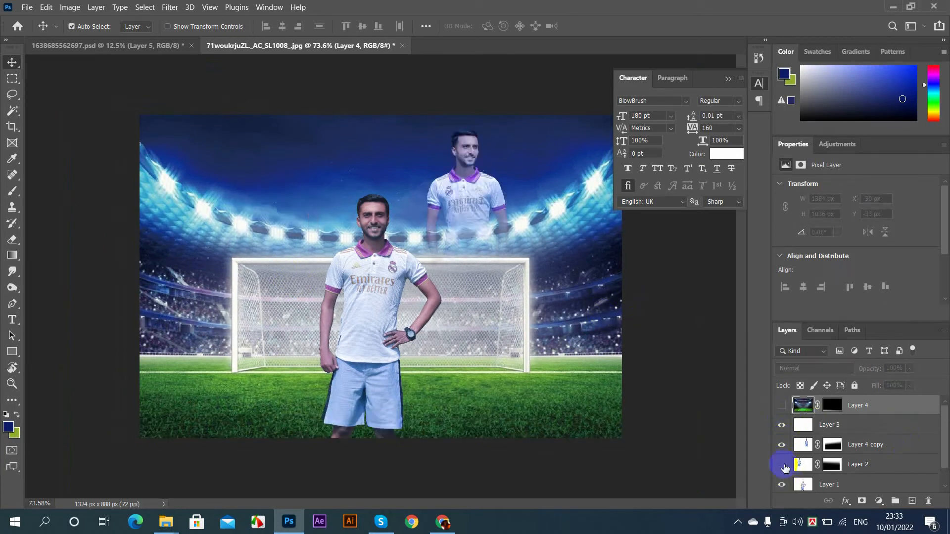
left_click(782, 484)
Add an empty layer directly above the stadium background, Layer 0
scroll(866, 484, "down", 1)
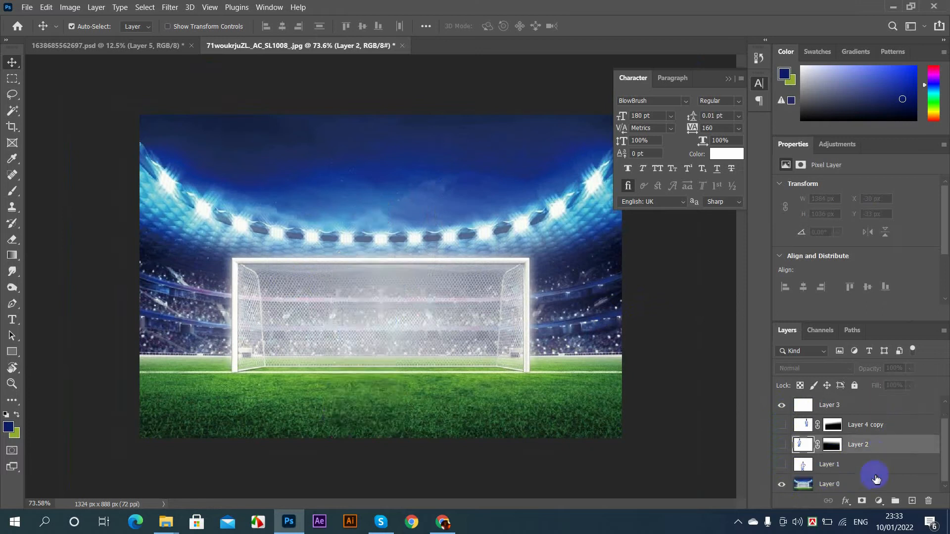
left_click(874, 445)
left_click(877, 460)
left_click(886, 483)
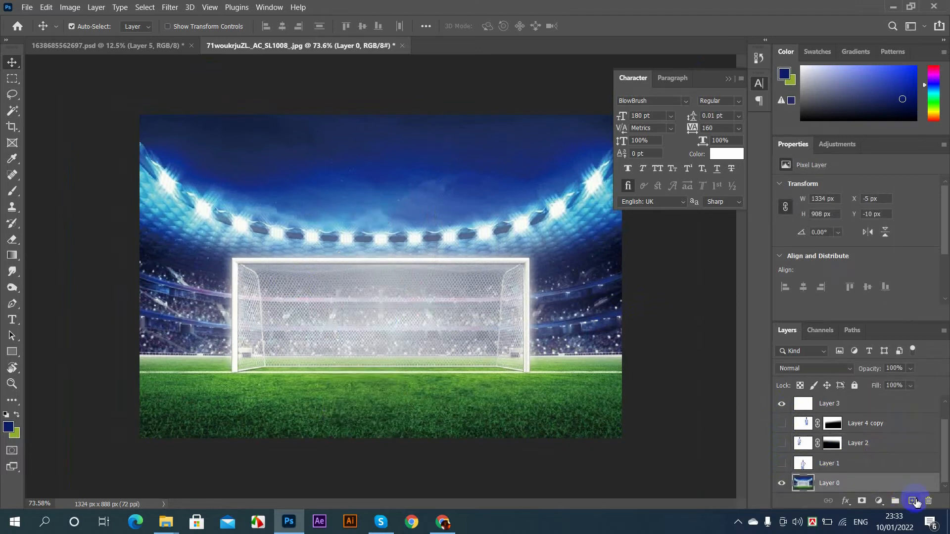
left_click(916, 502)
Hide the grass layer in the finished PSD and copy its MADRID and real text layers into the stadium image
left_click(177, 50)
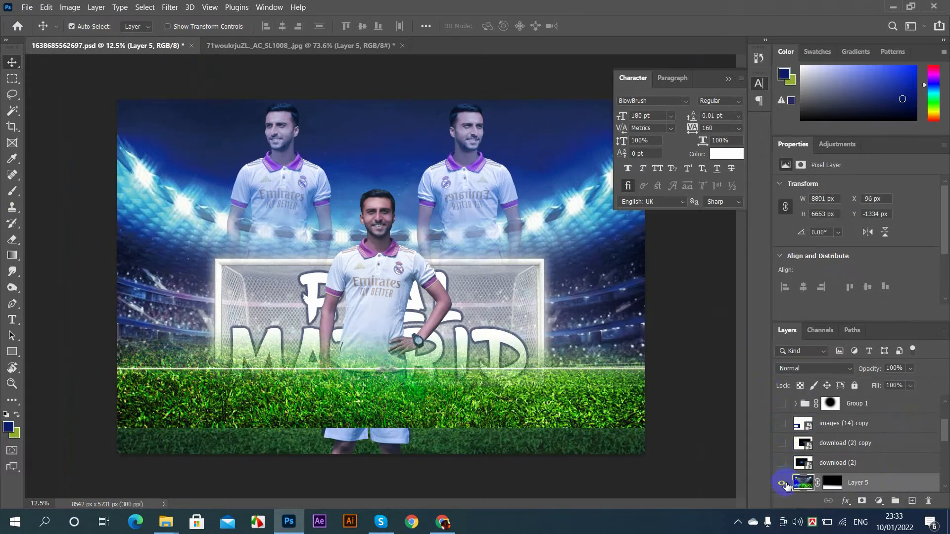
left_click(782, 483)
scroll(817, 465, "down", 3)
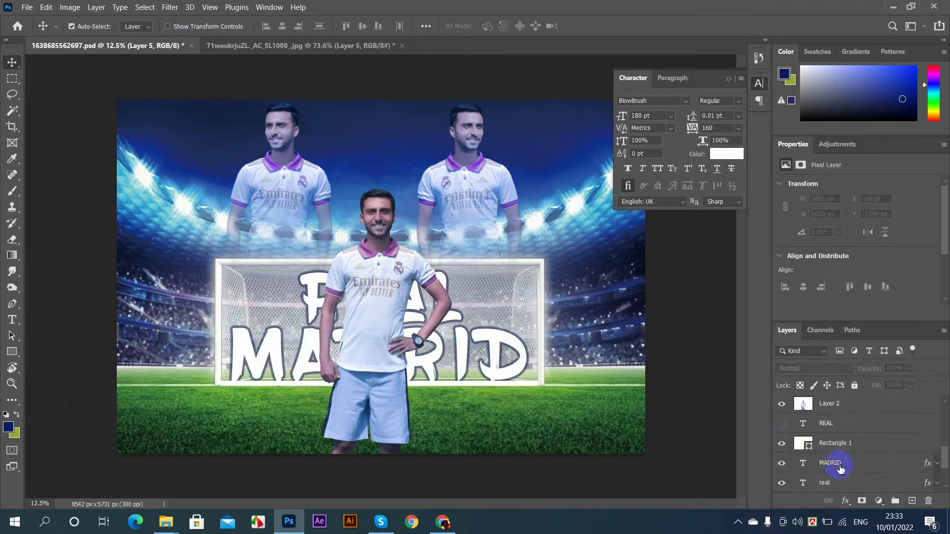
left_click(811, 467)
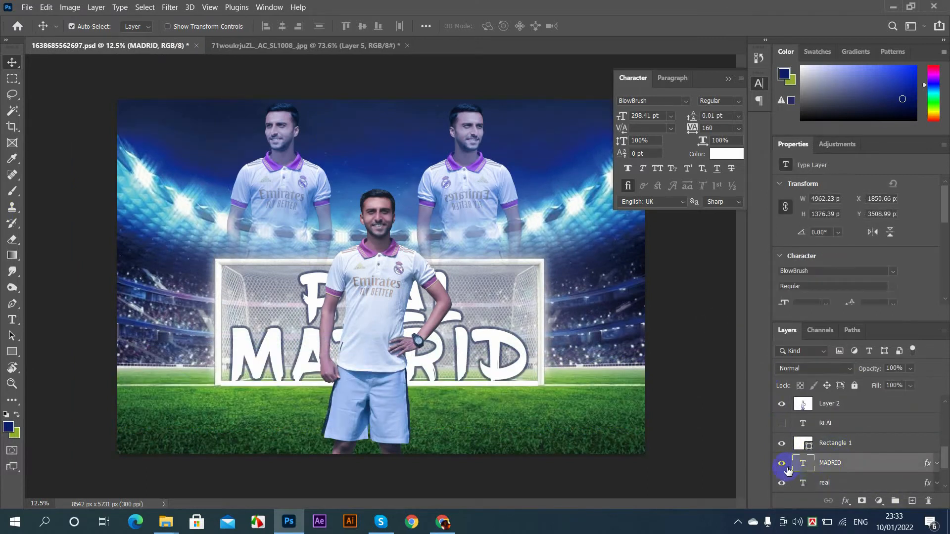
left_click(830, 483, "ctrl")
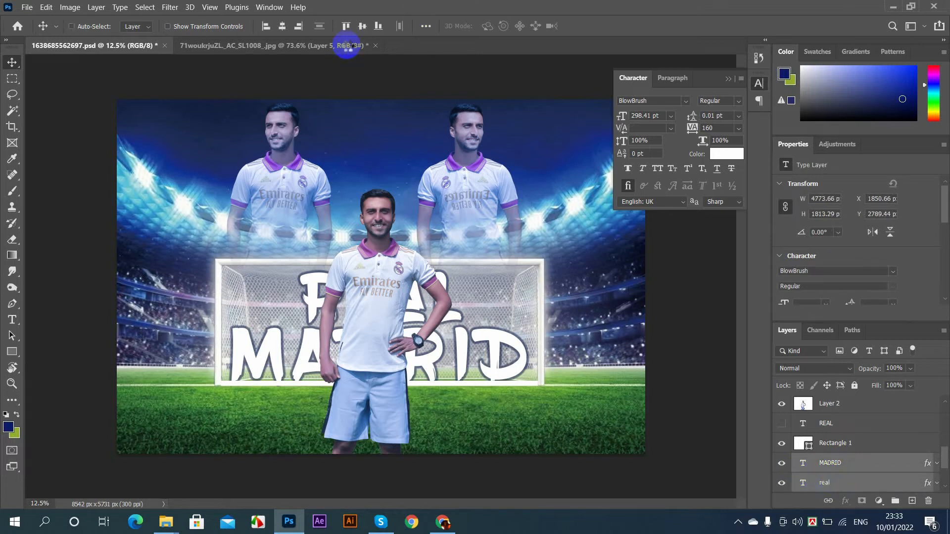
left_click(346, 47)
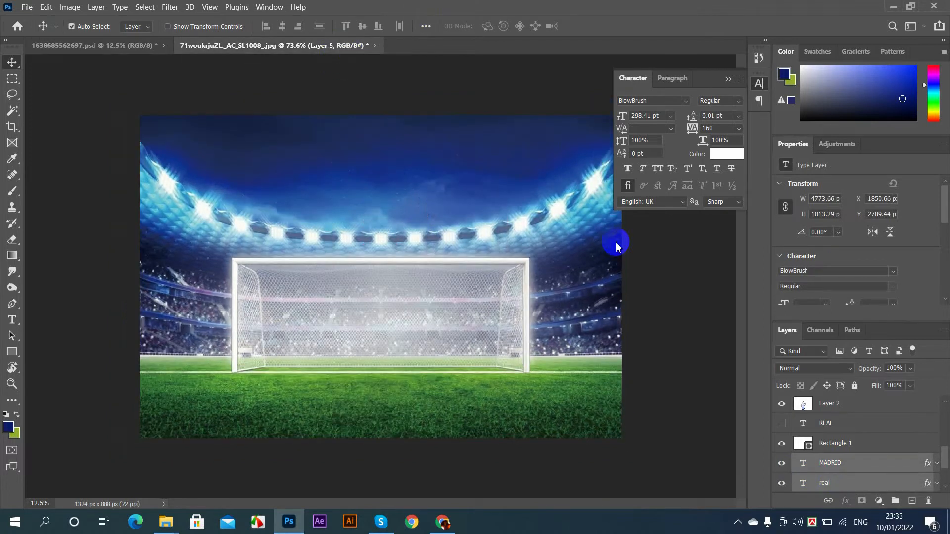
left_click_drag(833, 463, 519, 373)
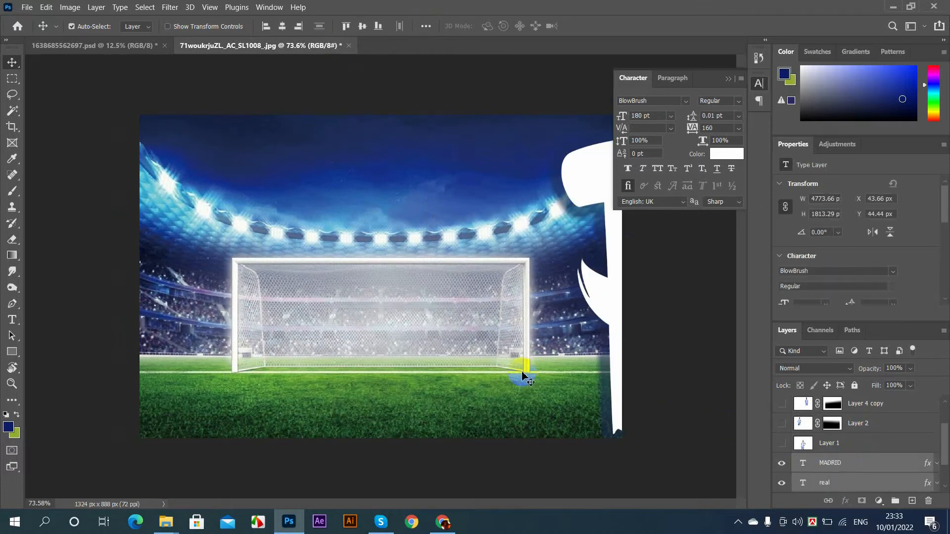
Scale the MADRID and real text layers down together to about 11.2% around the centre of the stadium image
key("ctrl+minus")
key("ctrl+t")
scroll(269, 254, "down", 2)
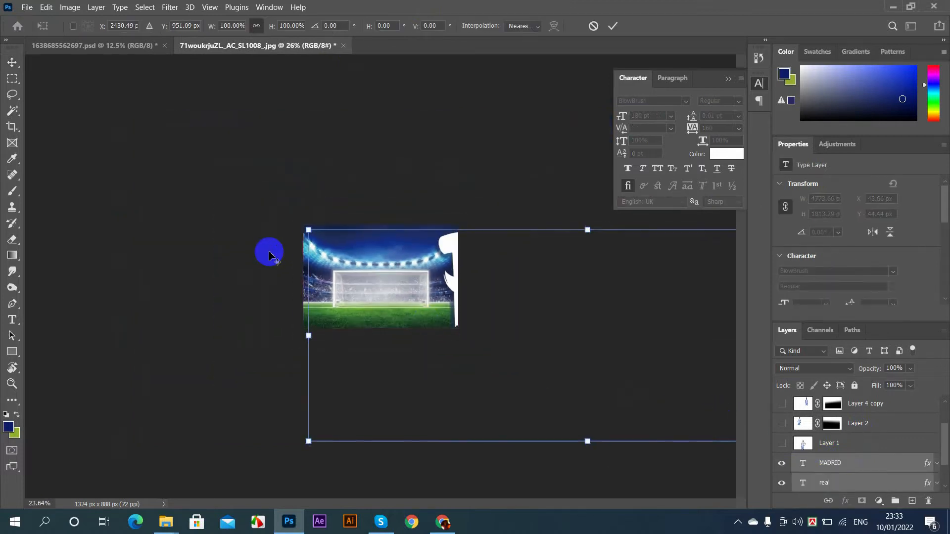
left_click_drag(318, 233, 477, 295)
key("ctrl+plus")
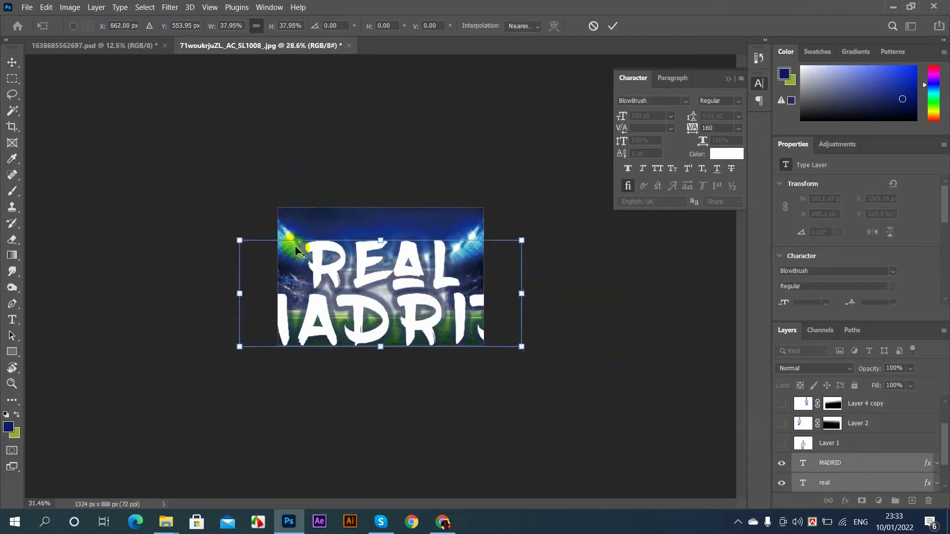
left_click_drag(176, 222, 321, 278)
key("ctrl+plus")
key("ctrl+plus")
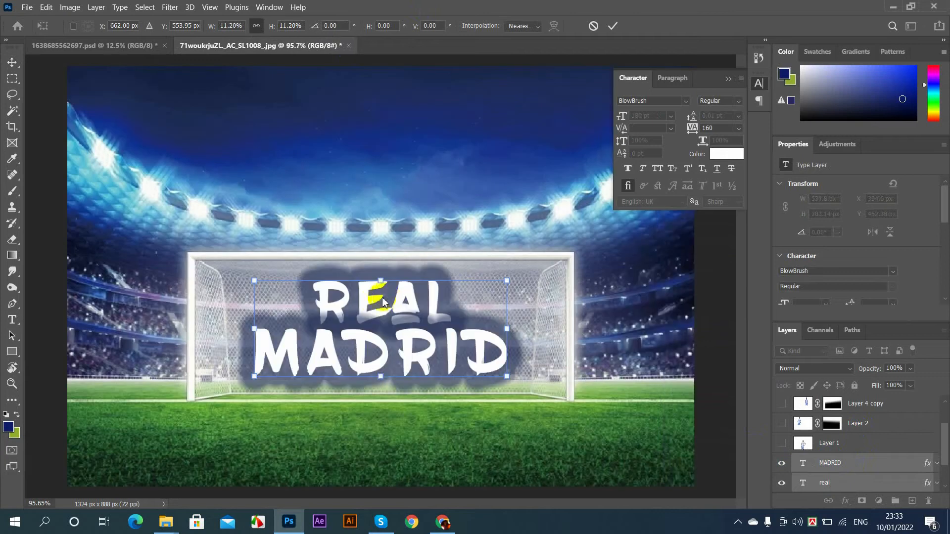
Enlarge both text layers to about 717 px wide overall and position them inside the goal, just above the goal line
left_click_drag(365, 311, 374, 331)
left_click_drag(509, 300, 528, 291)
left_click_drag(422, 355, 419, 366)
left_click_drag(528, 293, 537, 287)
left_click_drag(422, 360, 421, 359)
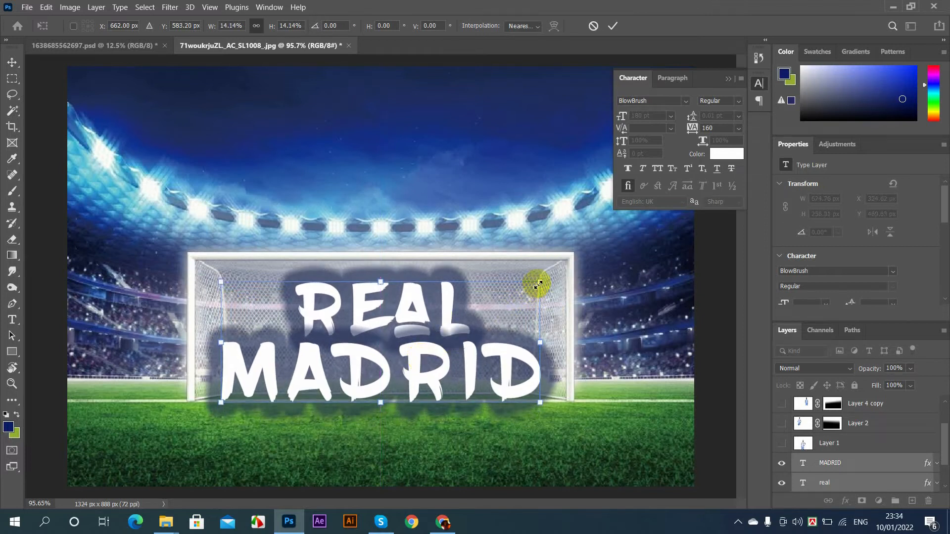
left_click_drag(538, 280, 550, 278)
left_click_drag(404, 354, 375, 366)
left_click(612, 25)
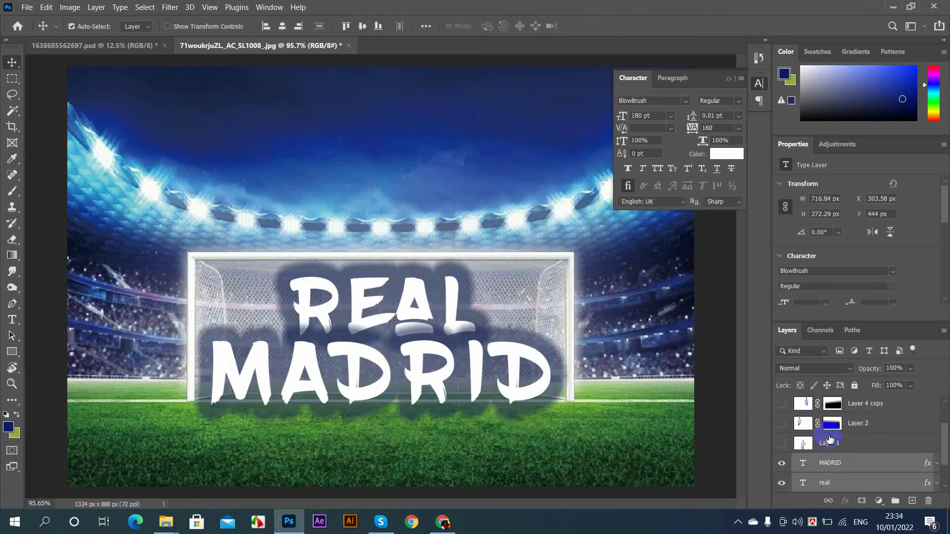
Expand the effects of both text layers and compare the real text with and without its Outer Glow
left_click(936, 465)
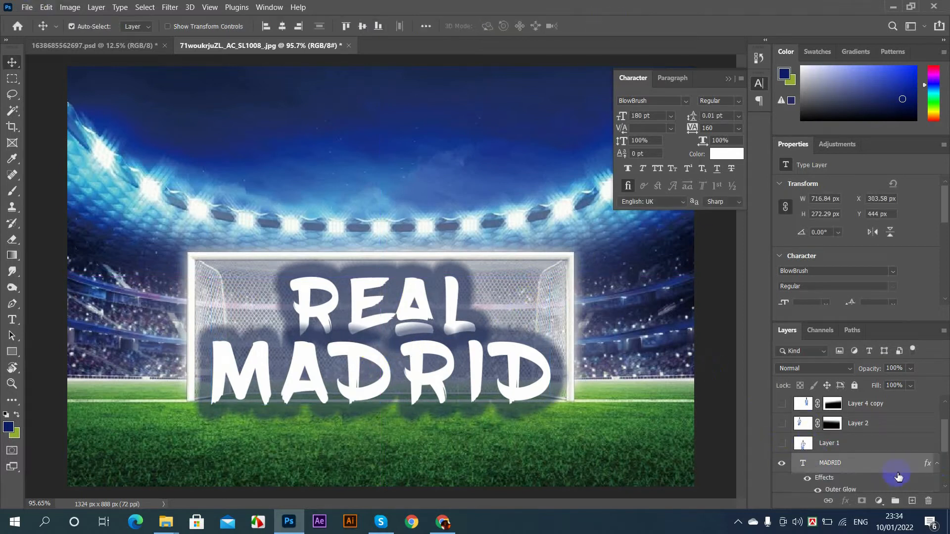
scroll(875, 477, "down", 2)
left_click(819, 454)
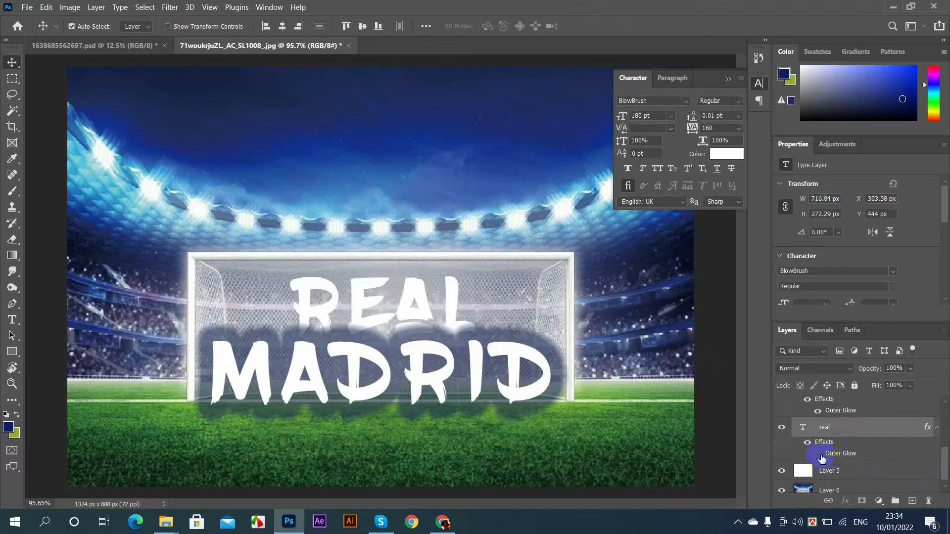
left_click(819, 454)
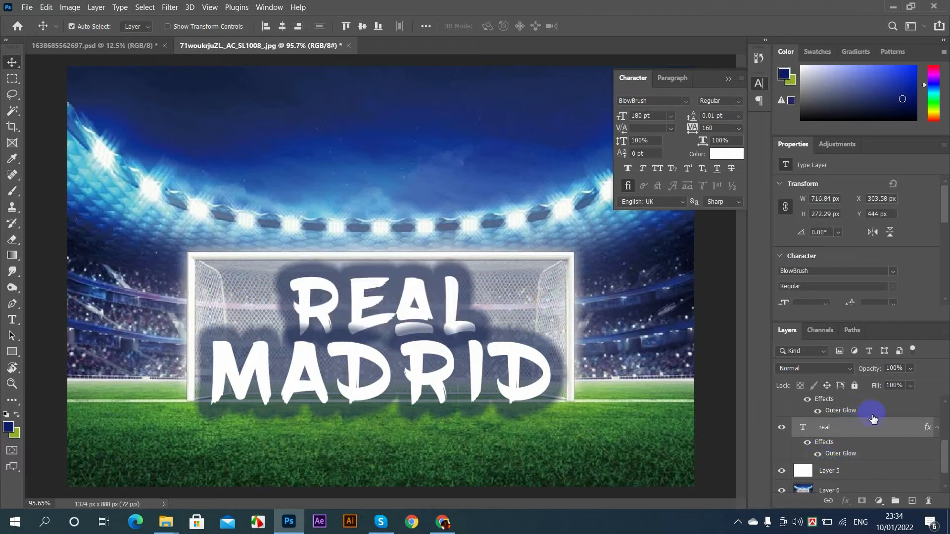
Reduce the real text layer's Outer Glow size to 5 px and lower the glow's opacity
scroll(873, 419, "up", 1)
left_click(912, 451)
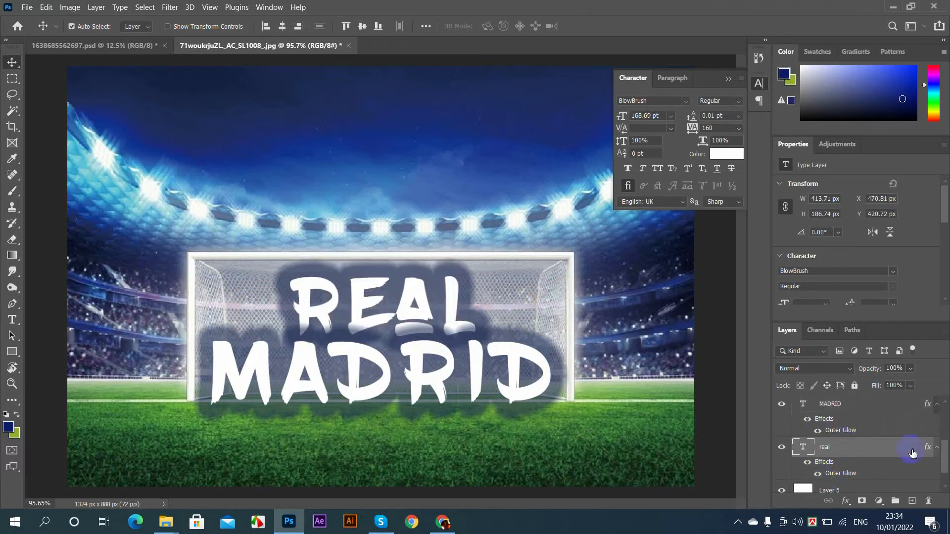
double_click(913, 451)
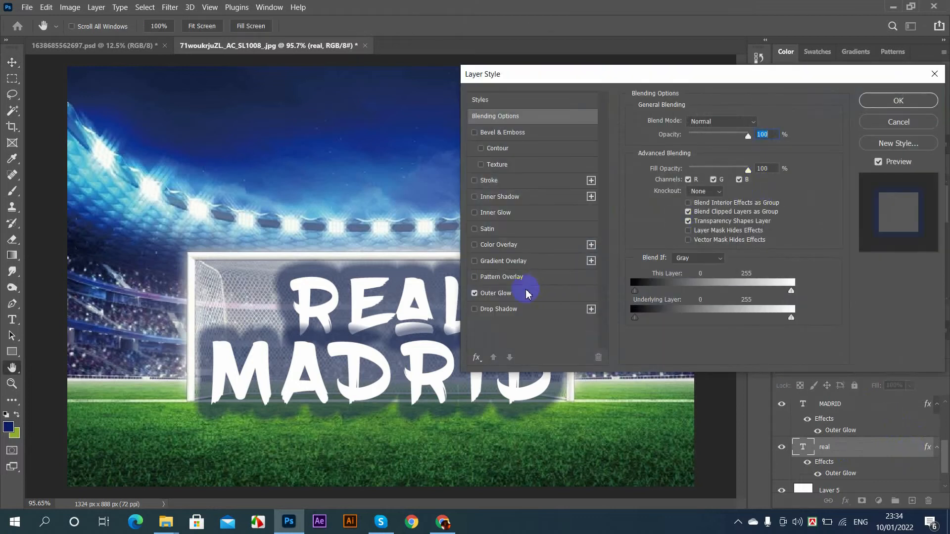
left_click(517, 294)
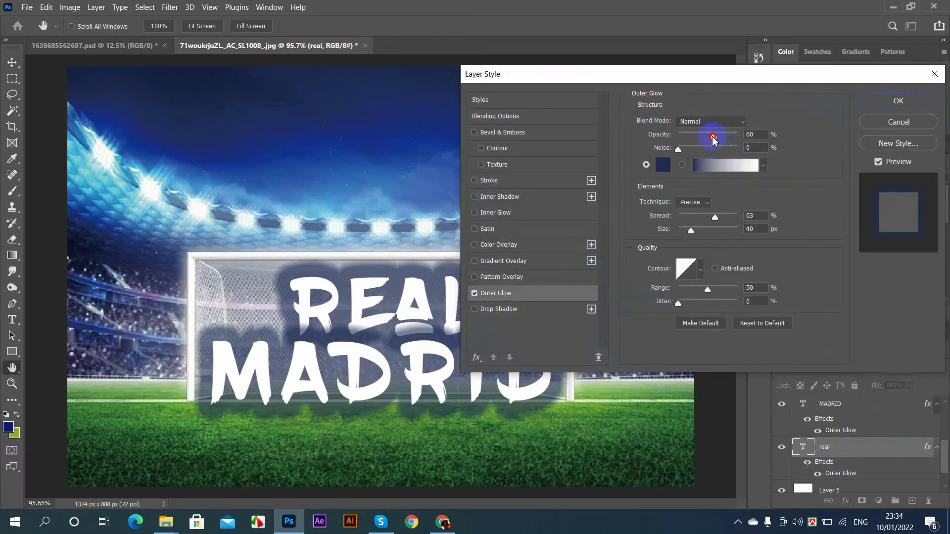
left_click_drag(712, 137, 700, 136)
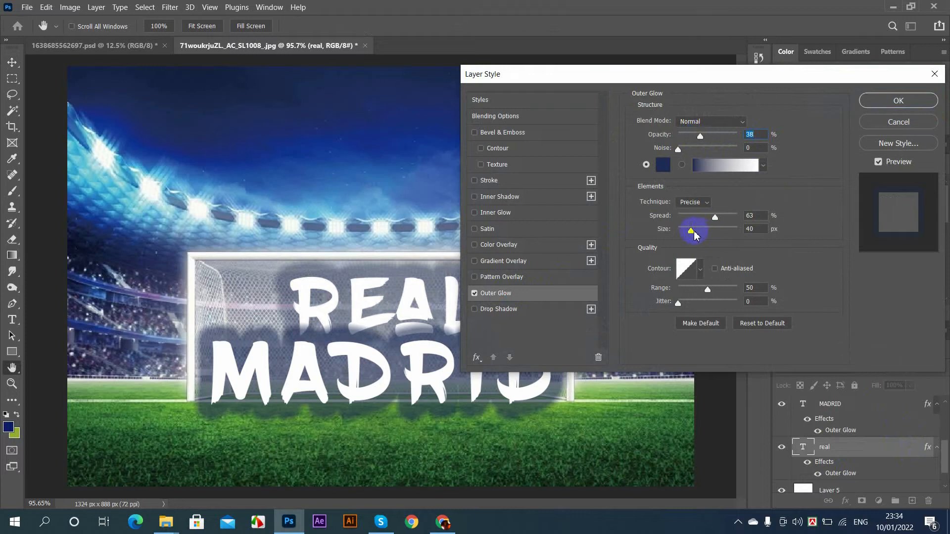
left_click_drag(694, 234, 684, 230)
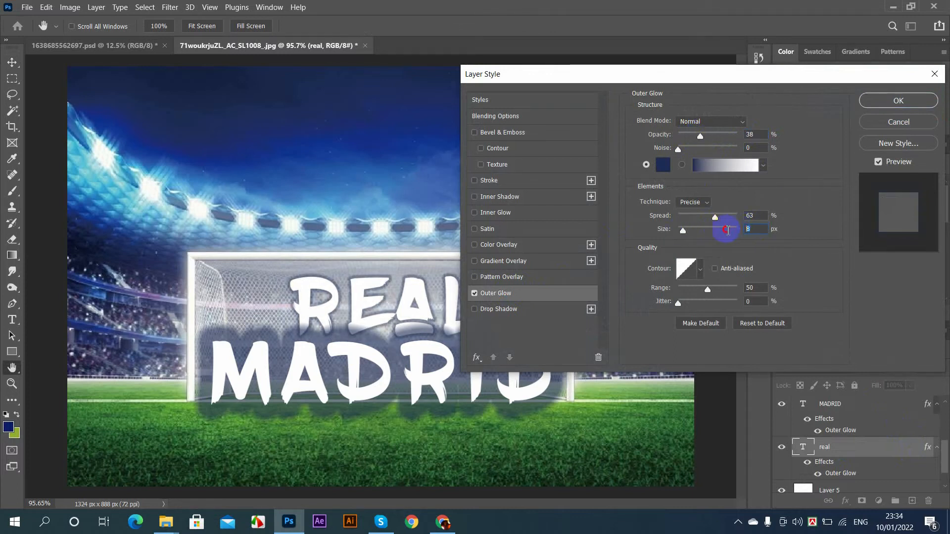
type("5")
left_click(755, 133)
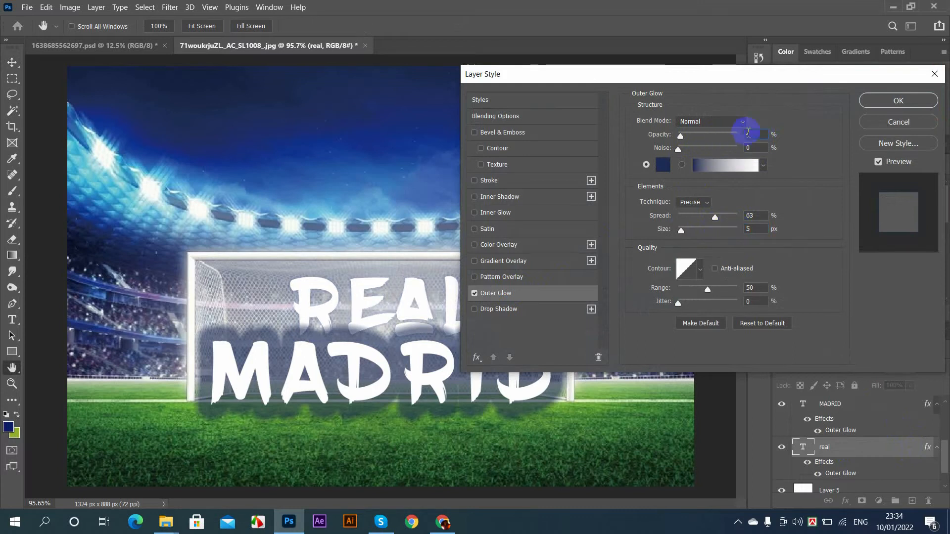
left_click(897, 102)
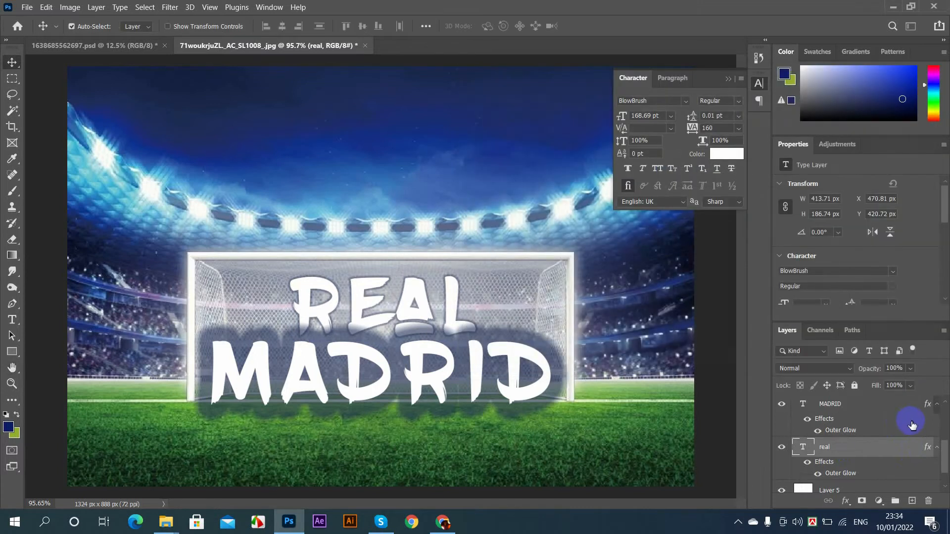
Set the MADRID text layer's Outer Glow opacity to 40% and shrink its size to a thin outline
left_click(856, 432)
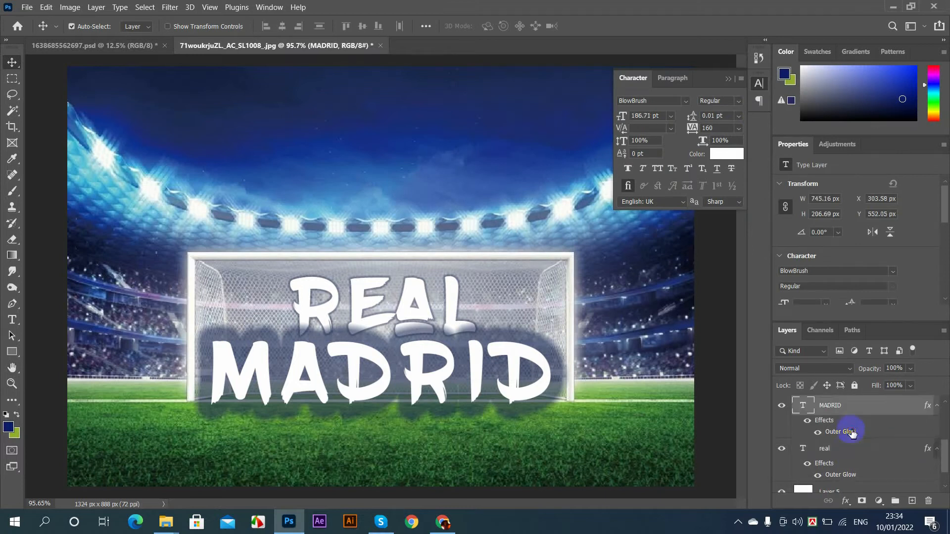
double_click(852, 434)
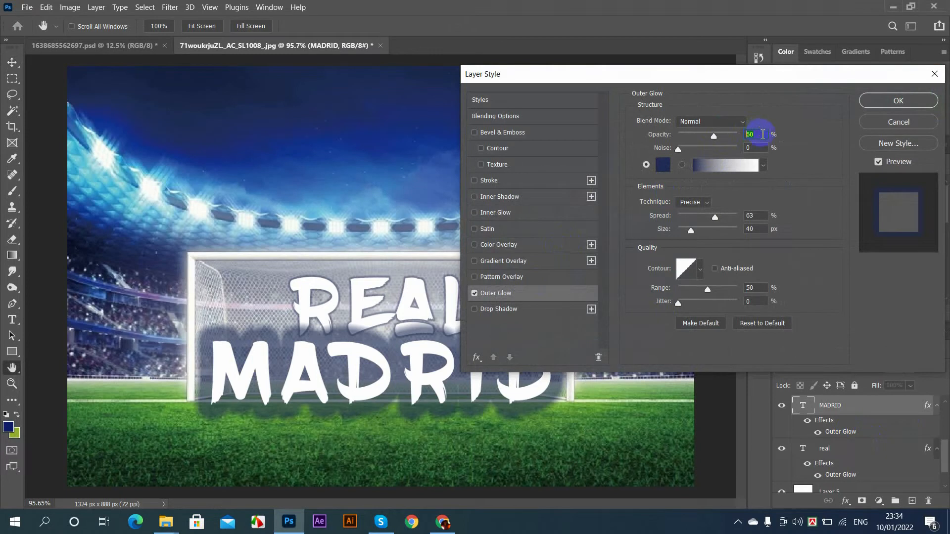
type("40")
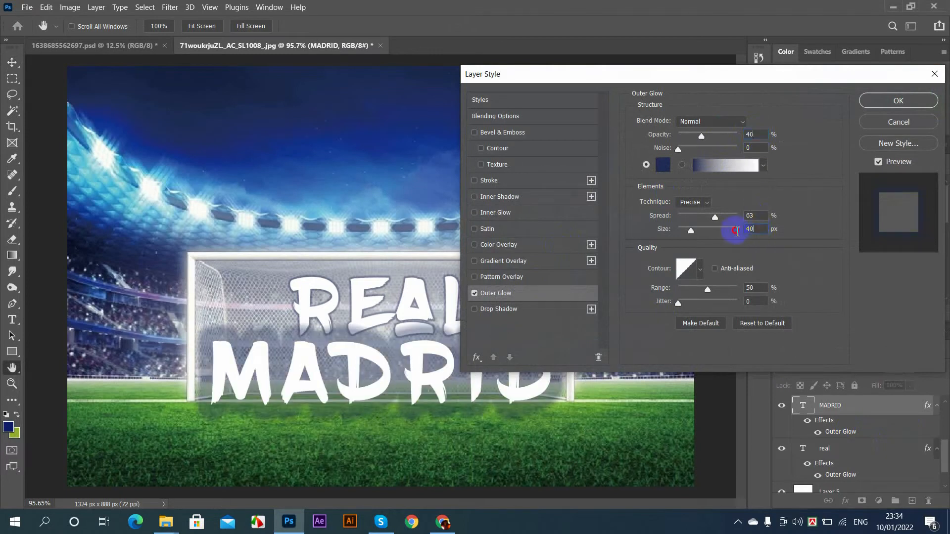
left_click(882, 102)
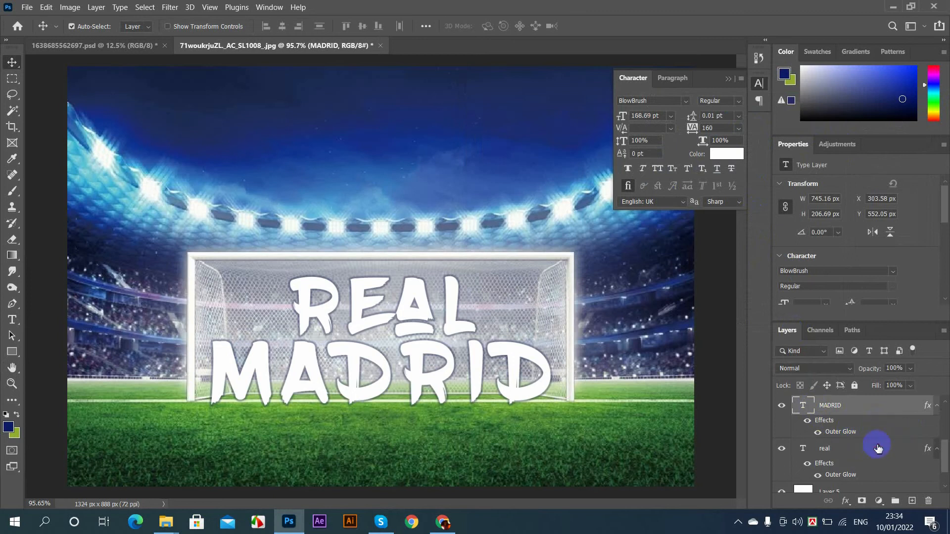
Nudge the MADRID and real text layers together up by 5 px, to Y 439 px
left_click(878, 449)
left_click(861, 415, "shift")
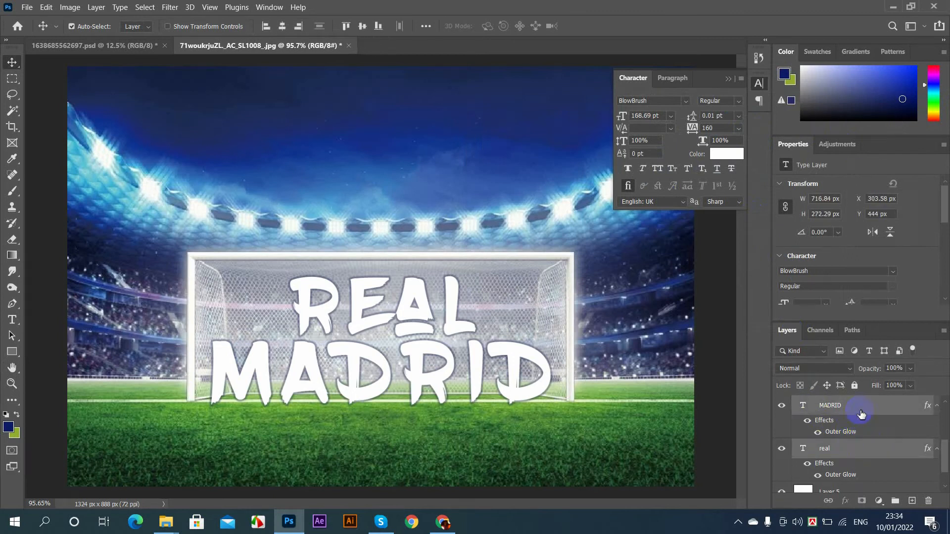
key("Down")
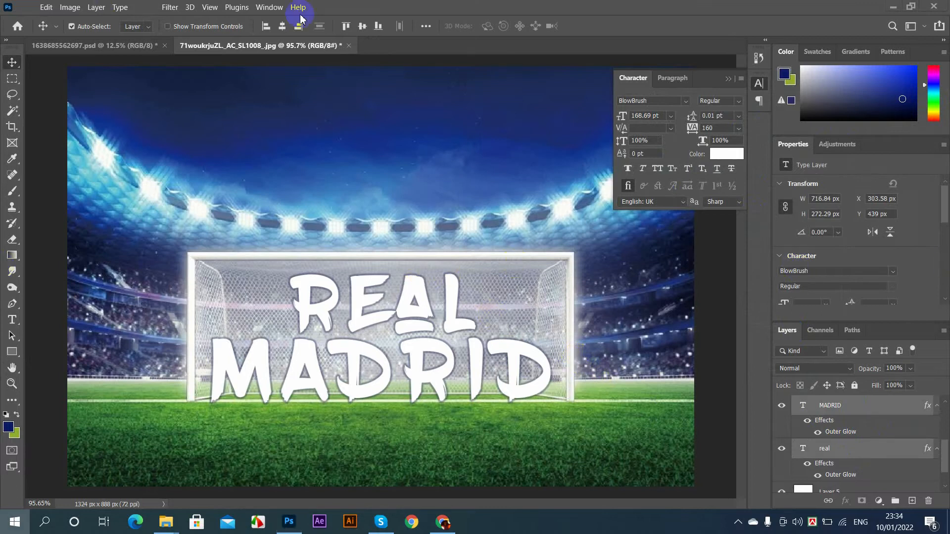
key("super")
key("super")
Show the three player layers and the foreground grass layer, Layer 4, again
scroll(453, 233, "down", 3)
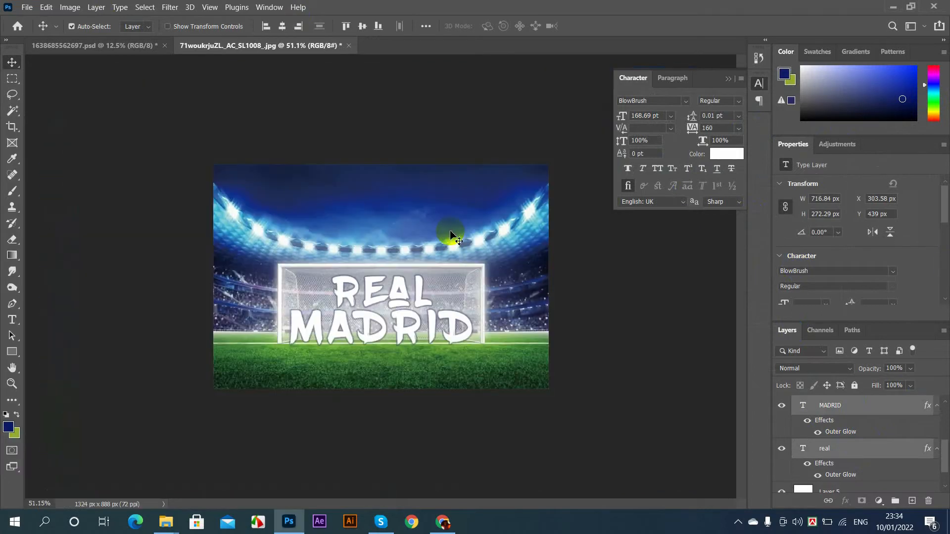
scroll(396, 250, "up", 1)
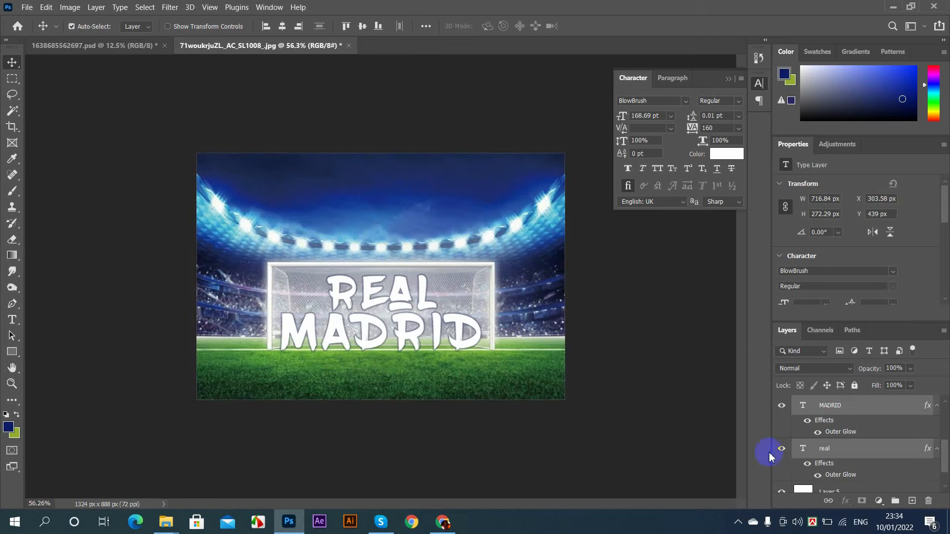
scroll(771, 449, "down", 3)
left_click(782, 482)
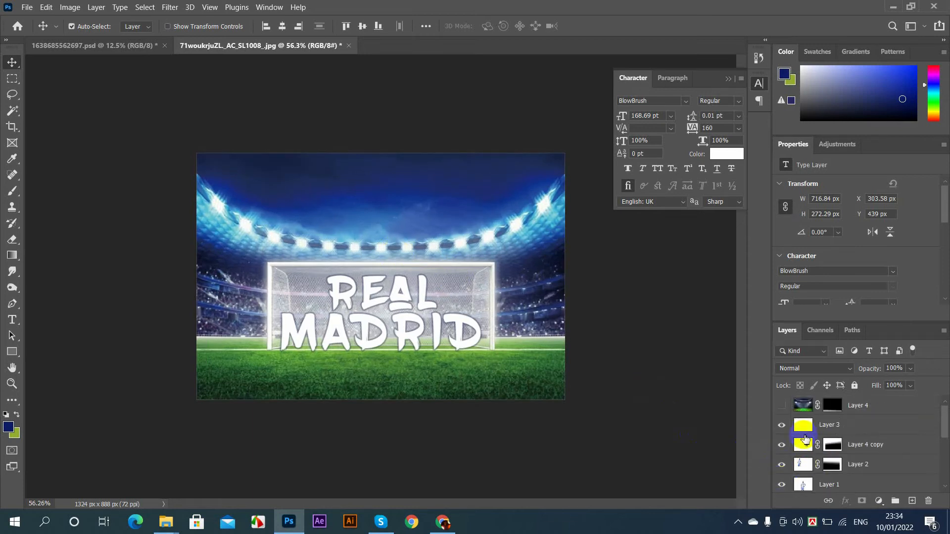
left_click(778, 406)
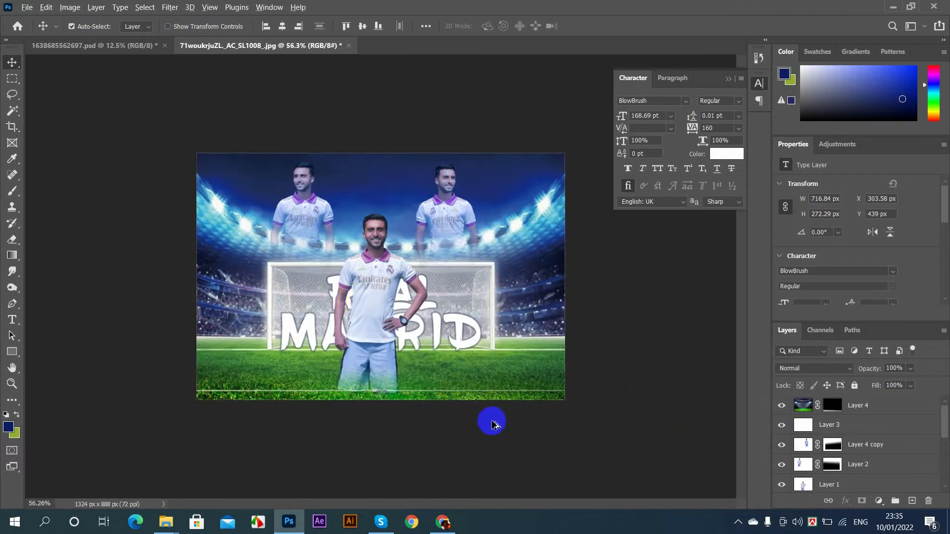
key("ctrl+plus")
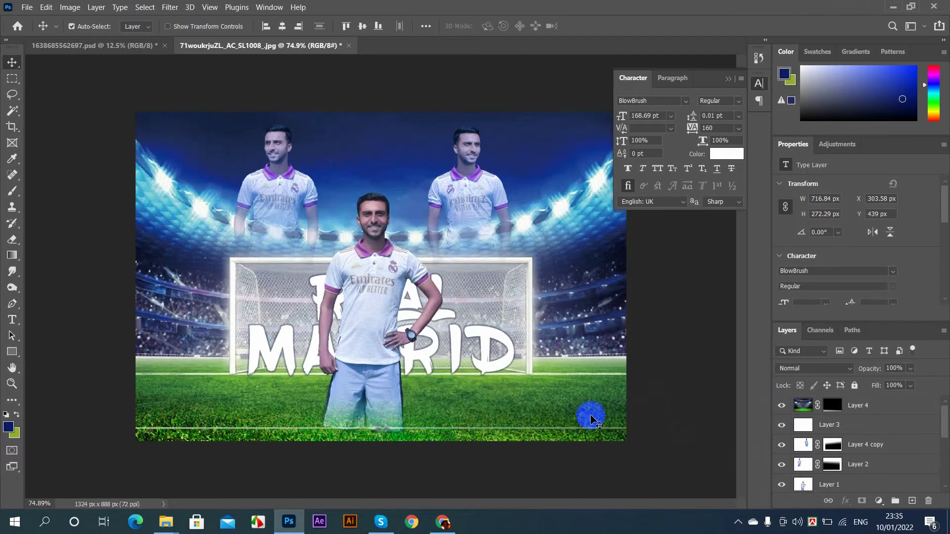
Compare the central player's lower legs with the grass layer, Layer 4, hidden and shown
left_click(841, 406)
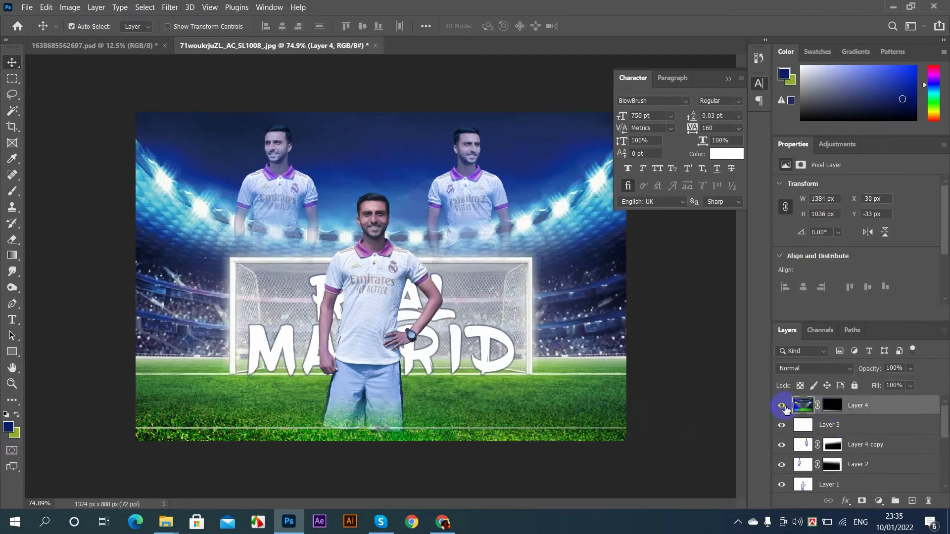
left_click(783, 406)
left_click(784, 407)
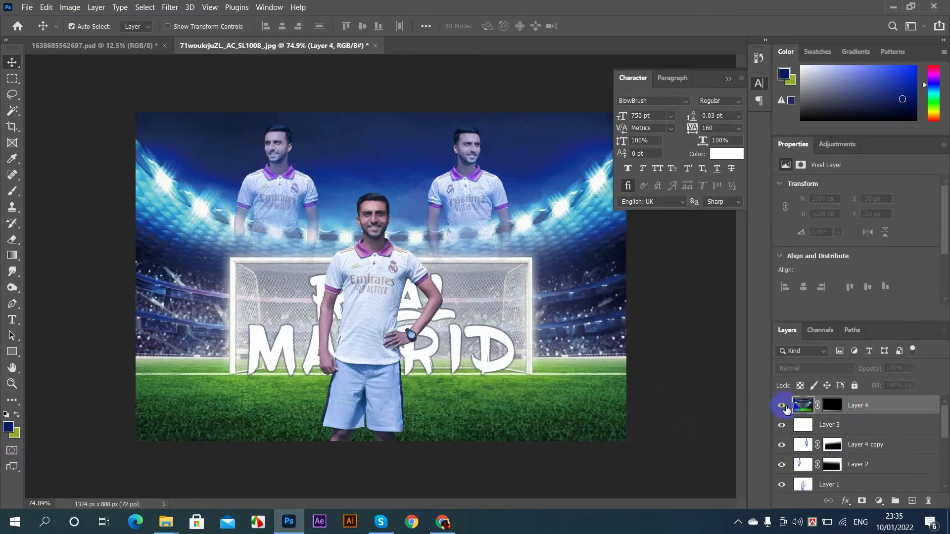
left_click(784, 407)
Add a Brightness/Contrast adjustment clipped to the stadium background, Layer 0, with brightness 25 and contrast 100
scroll(844, 435, "down", 5)
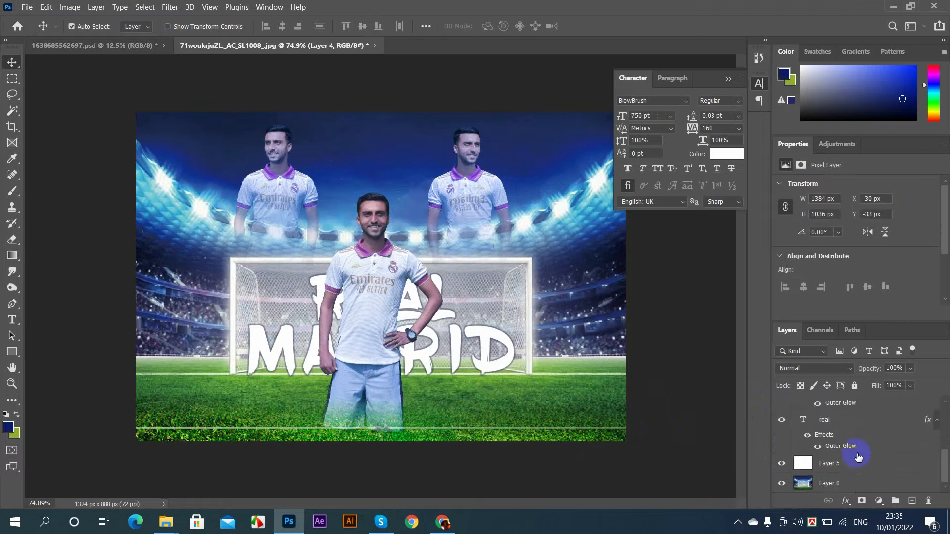
left_click(862, 487)
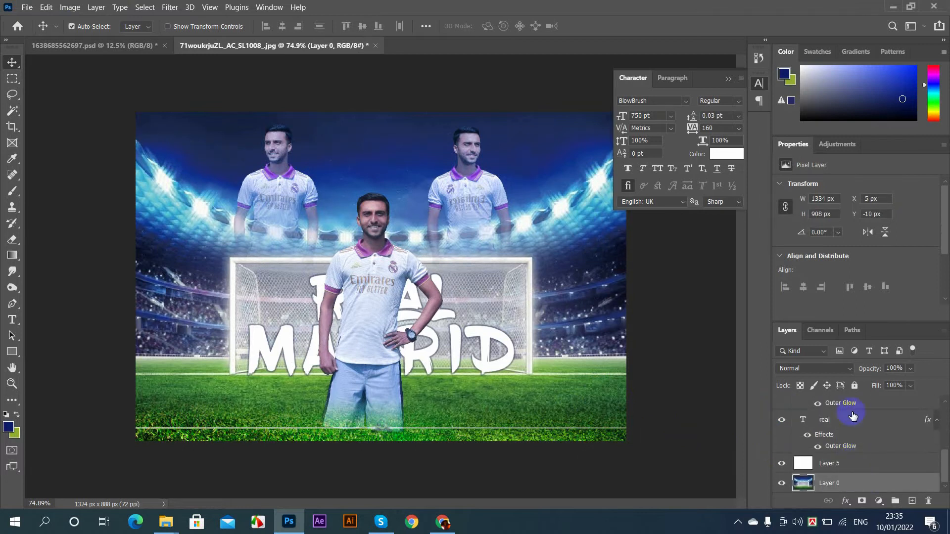
left_click(820, 329)
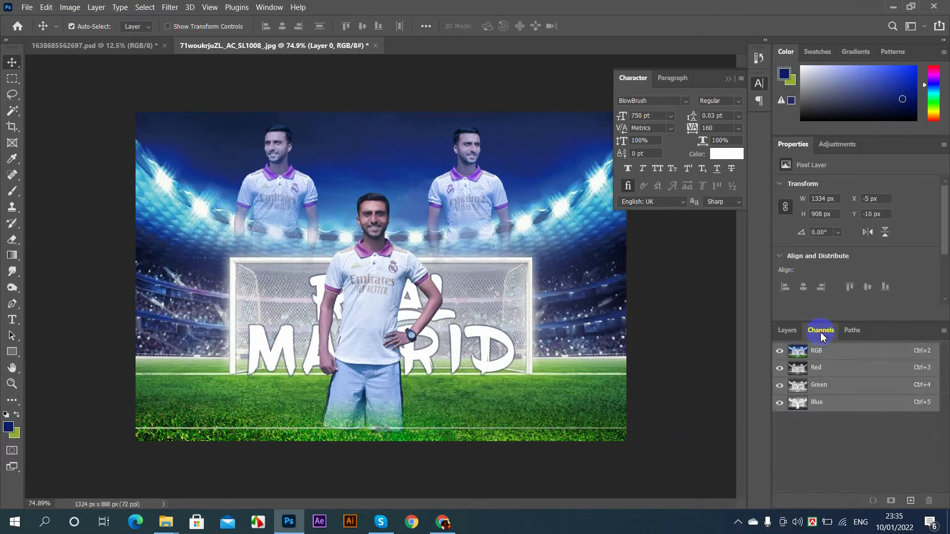
left_click(785, 330)
left_click_drag(827, 447, 829, 454)
left_click(880, 501)
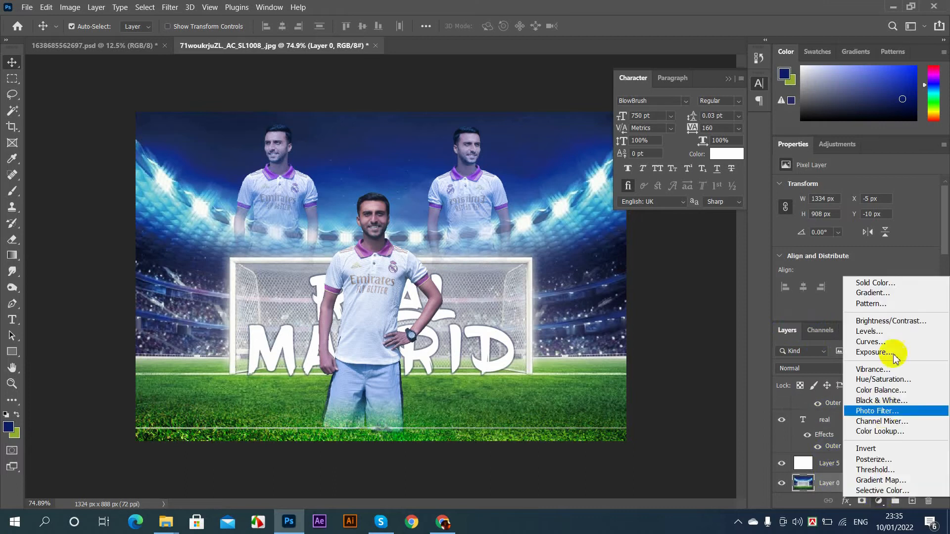
left_click(894, 323)
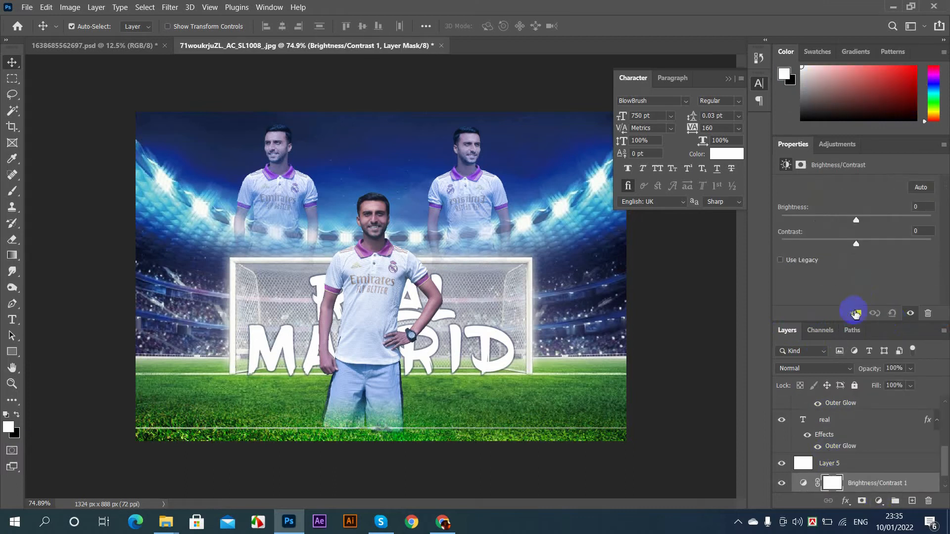
scroll(854, 434, "down", 1)
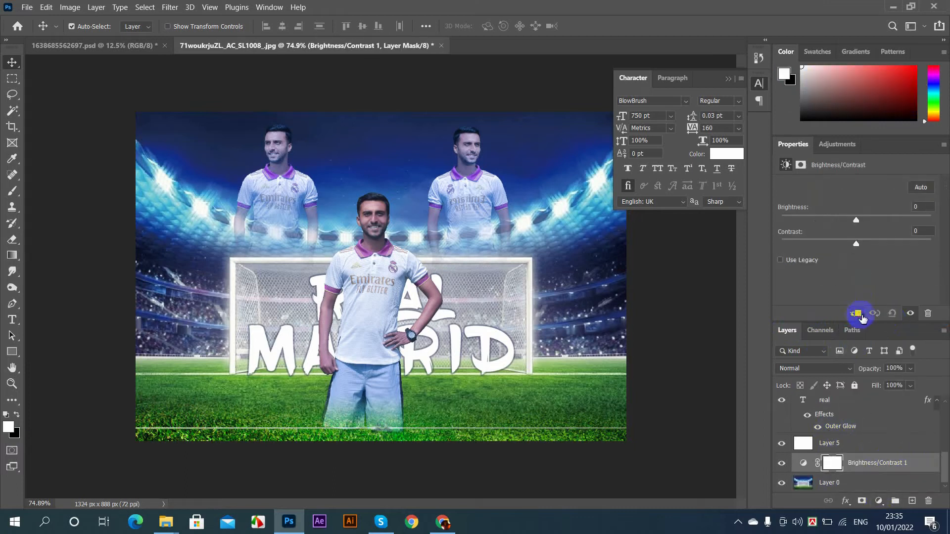
left_click(859, 314)
left_click_drag(859, 223, 940, 242)
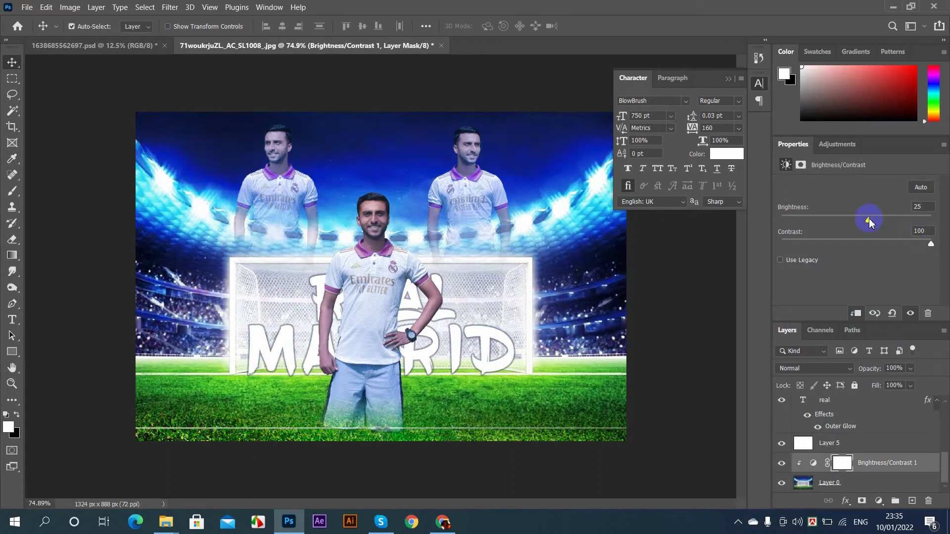
Set the brightness of the stadium background's Brightness/Contrast adjustment to 21
mouse_move(869, 221)
left_mouse_down()
mouse_move(842, 222)
mouse_move(886, 224)
mouse_move(862, 225)
mouse_move(874, 225)
left_mouse_up()
left_click_drag(871, 220, 866, 220)
scroll(824, 425, "up", 3)
scroll(825, 424, "up", 3)
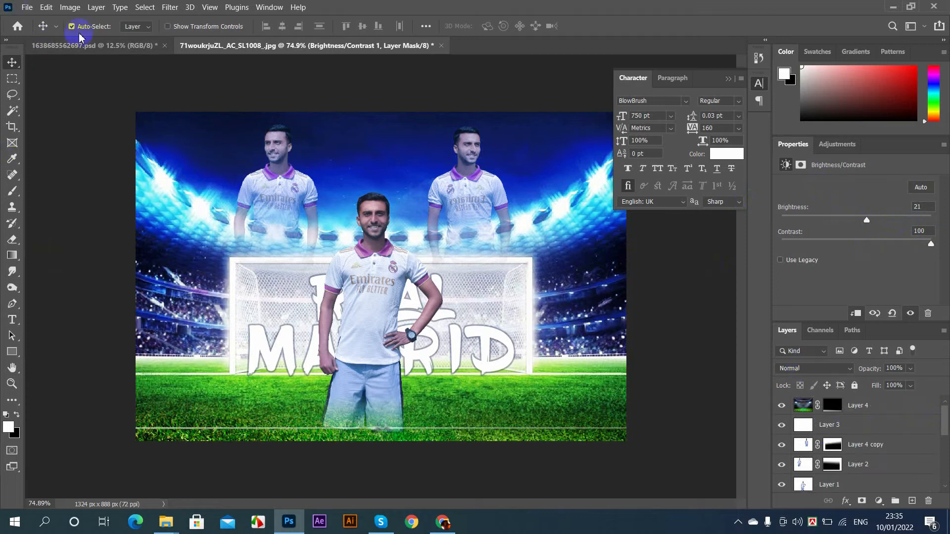
Compare the poster's tones with the reference document 1638685562697.psd
left_click(142, 47)
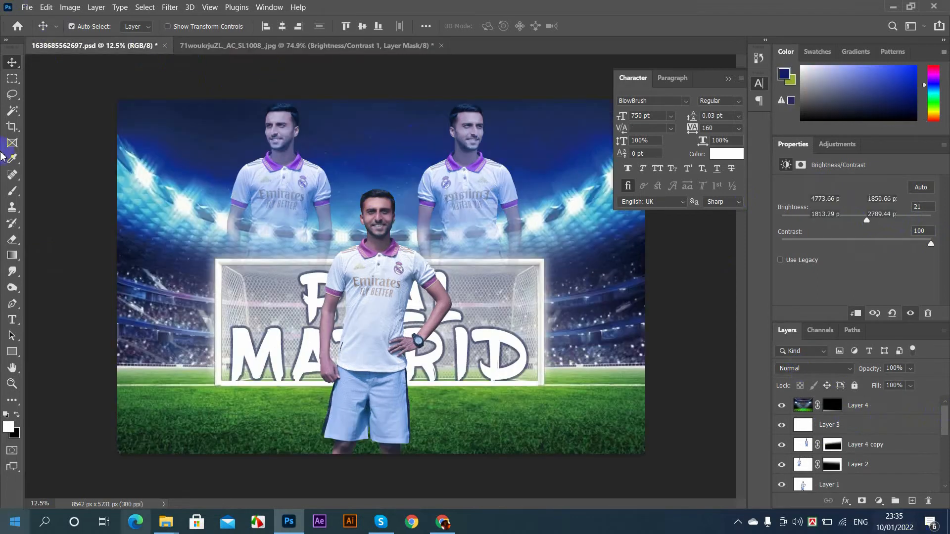
left_click(287, 46)
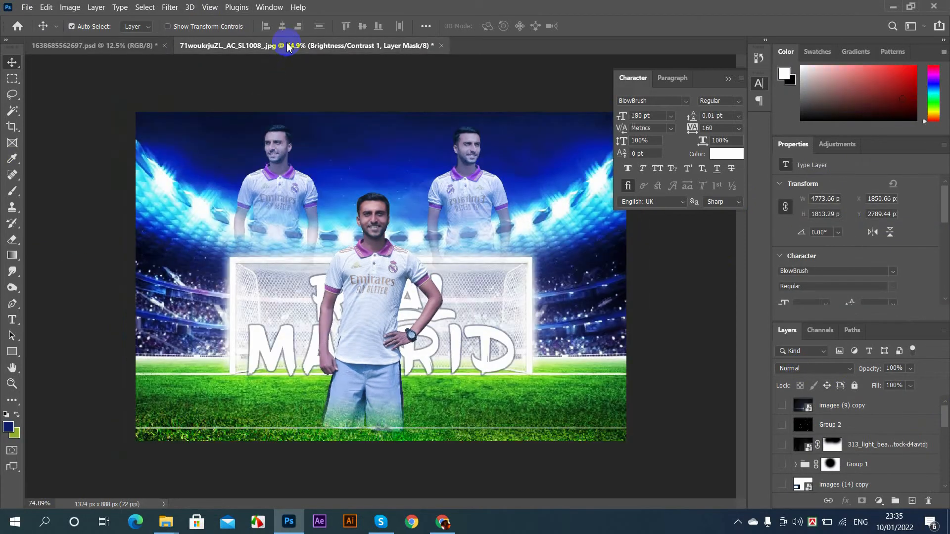
left_click(128, 45)
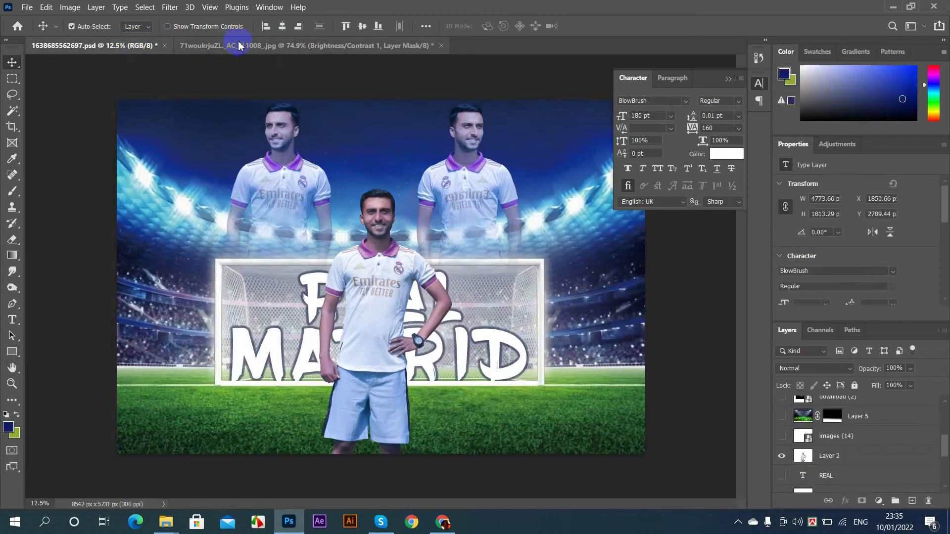
left_click(238, 45)
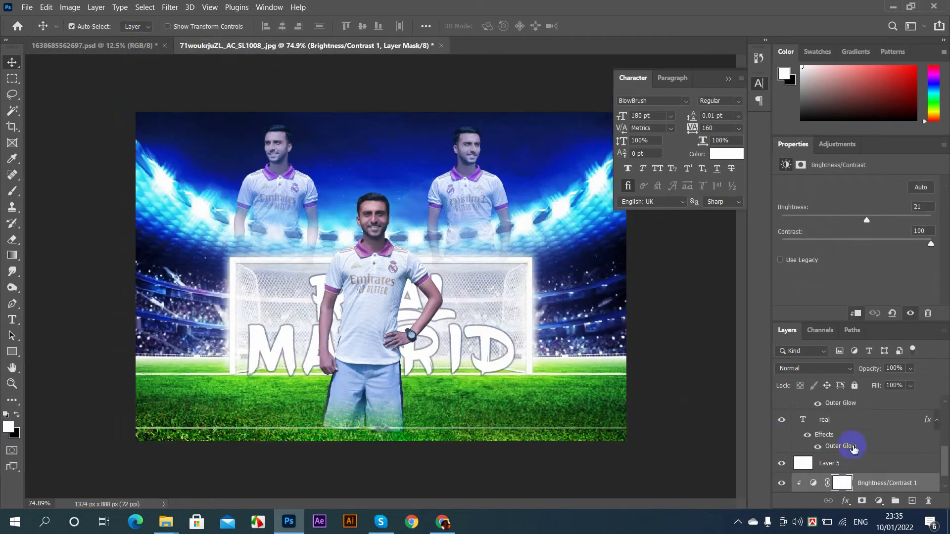
Set the stadium adjustment's contrast to 17 and add a new empty layer above the grass layer, Layer 4
scroll(853, 448, "down", 1)
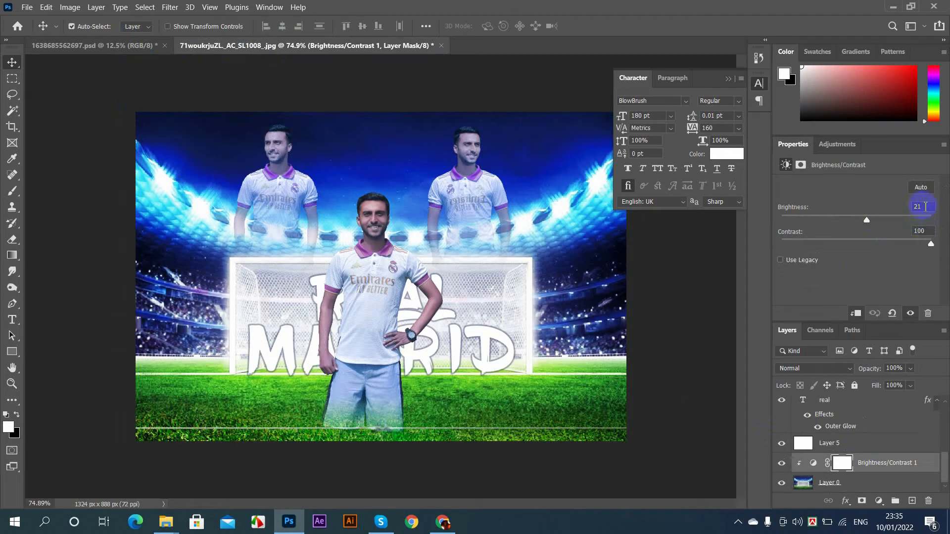
left_click_drag(913, 247, 858, 254)
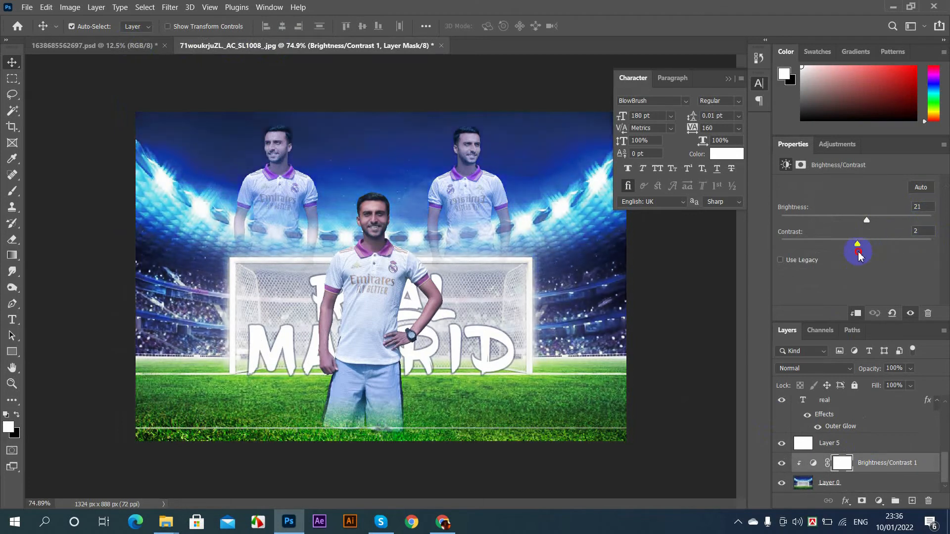
scroll(865, 447, "up", 5)
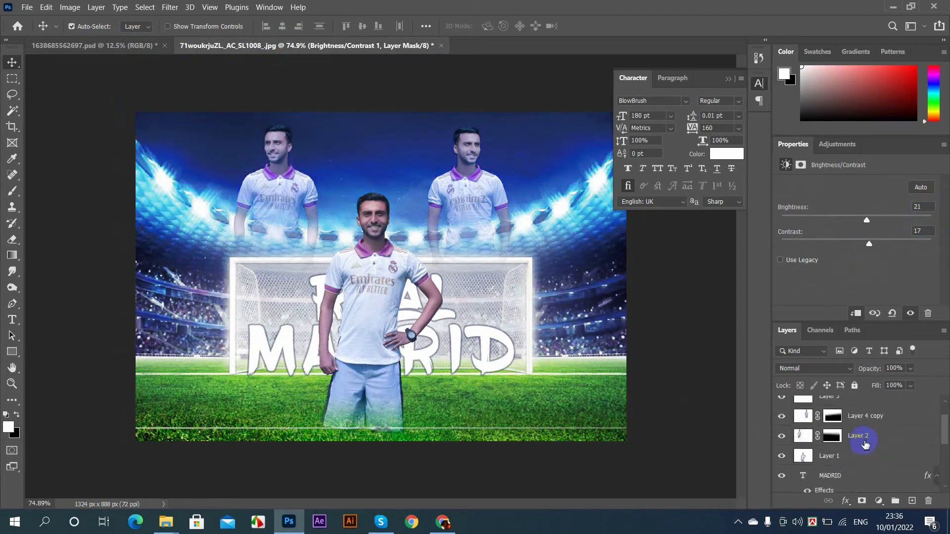
left_click(887, 414)
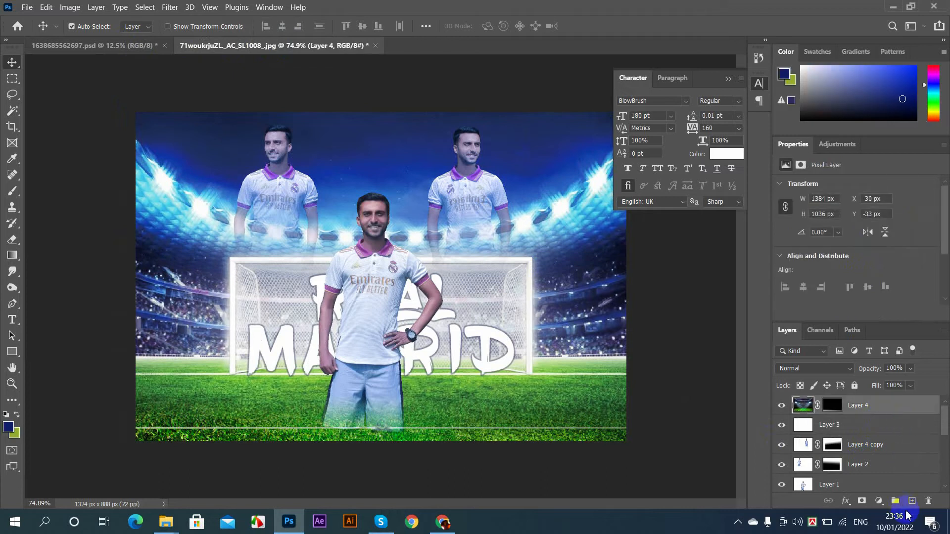
Show the hidden light and grass layers in 1638685562697.psd and copy its images (14) floodlight layer into the poster
left_click(126, 46)
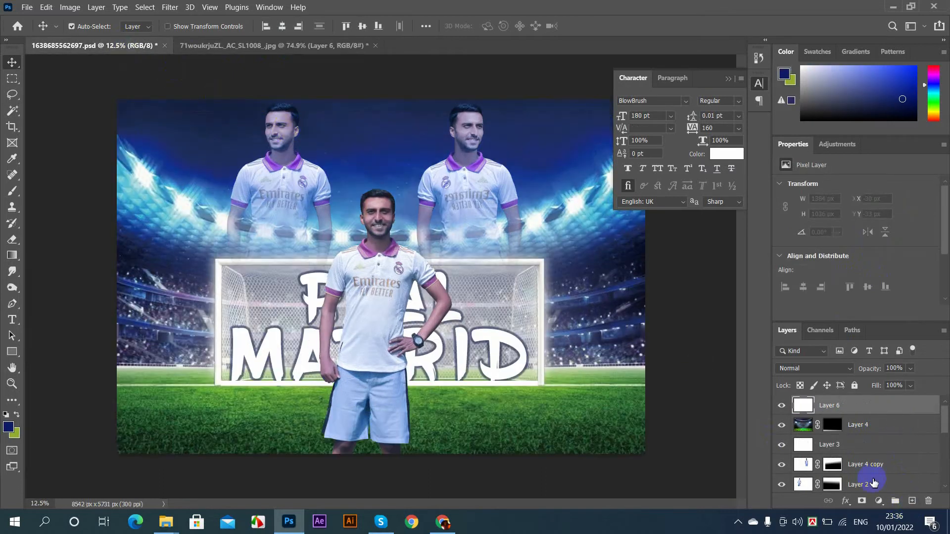
scroll(785, 439, "down", 3)
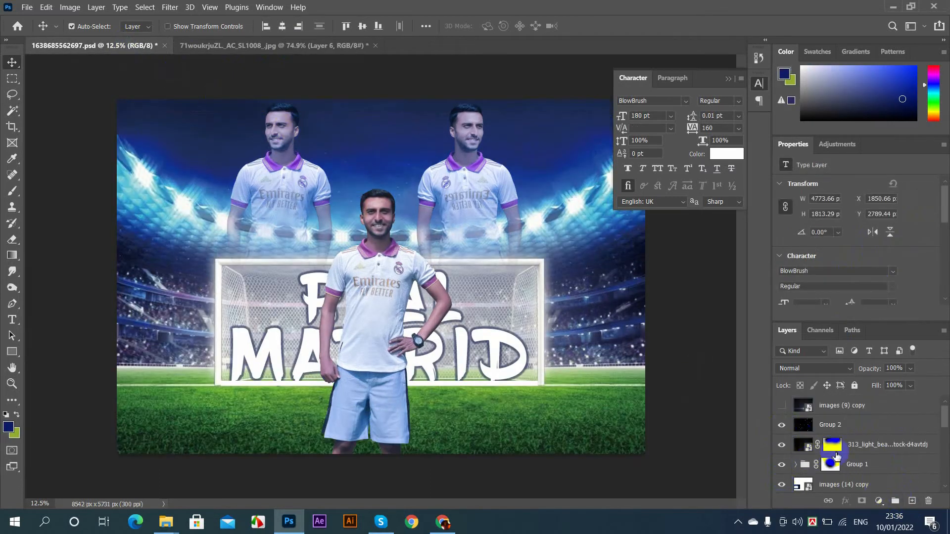
left_click(783, 444)
left_click_drag(781, 452, 781, 475)
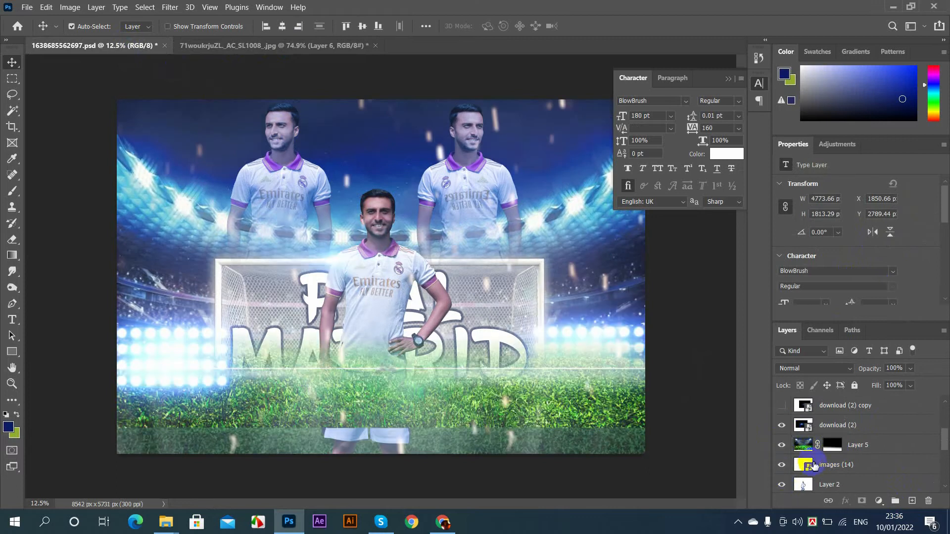
left_click_drag(559, 431, 308, 198)
left_click_drag(604, 340, 551, 343)
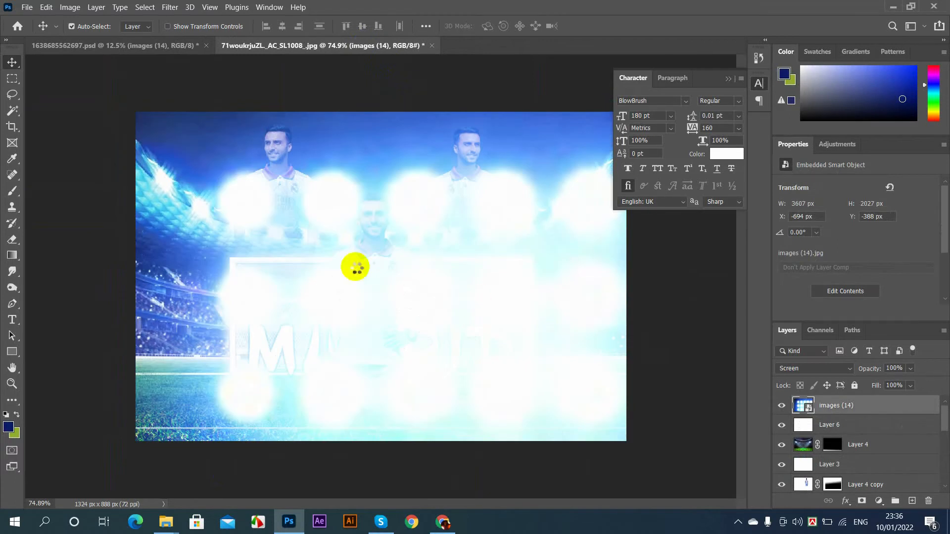
Scale the images (14) floodlights to 504 × 283 px right of the goal and place a duplicate left of it at X -125 px
key("ctrl+t")
key("ctrl+0")
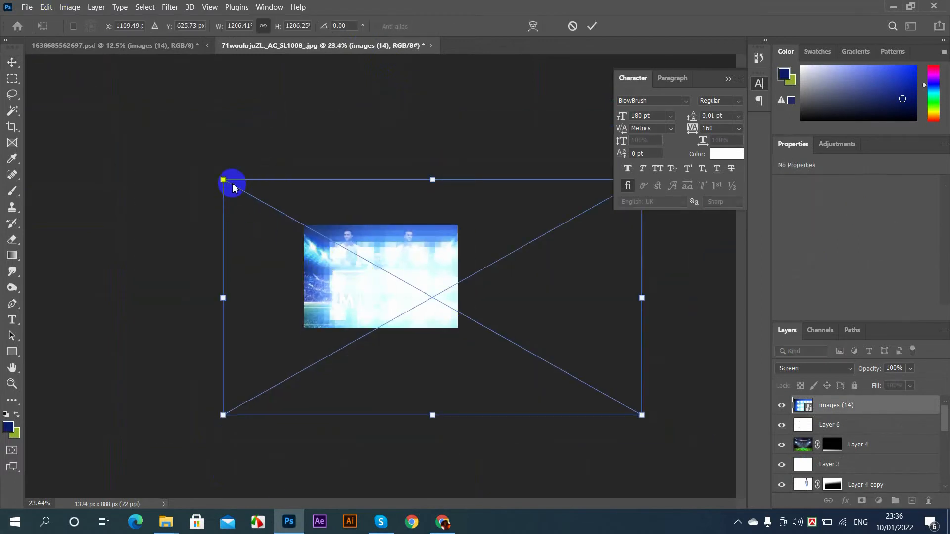
left_click_drag(222, 179, 377, 304)
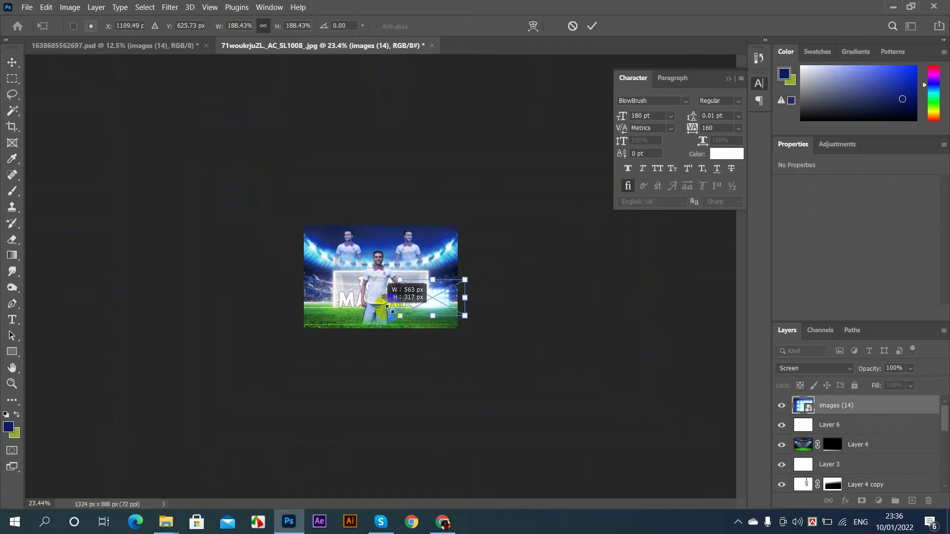
key("ctrl+0")
mouse_move(539, 337)
left_mouse_down()
mouse_move(557, 333)
mouse_move(471, 292)
mouse_move(552, 339)
left_mouse_up()
left_click(594, 26)
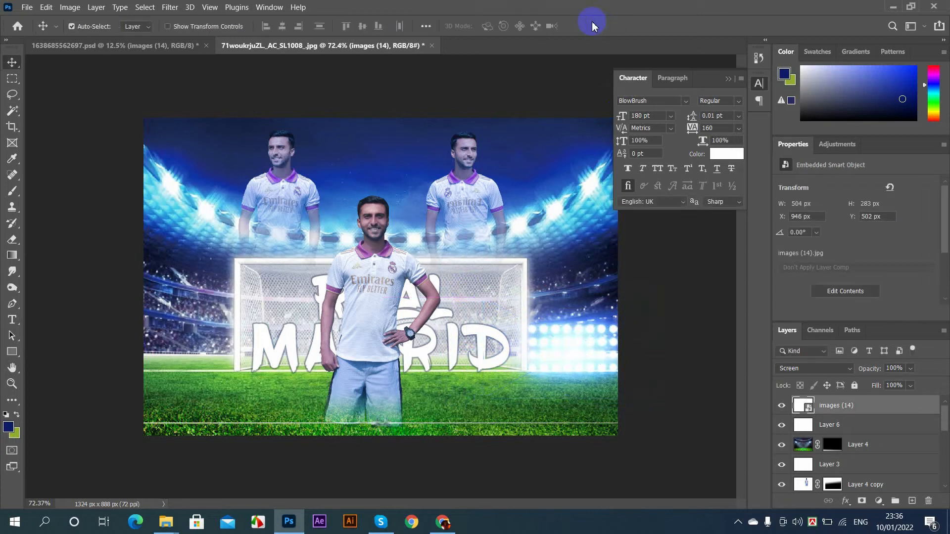
left_click_drag(577, 255, 577, 255)
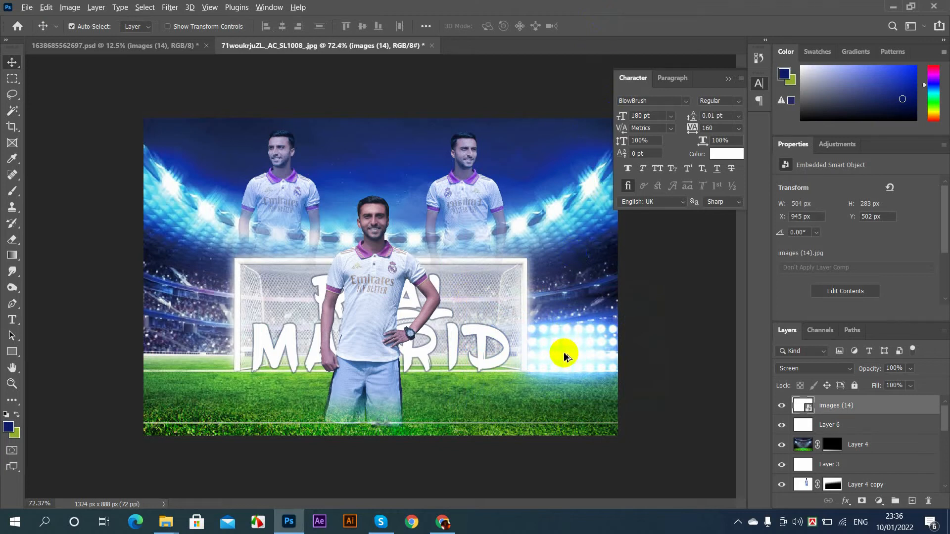
left_click_drag(565, 355, 197, 355)
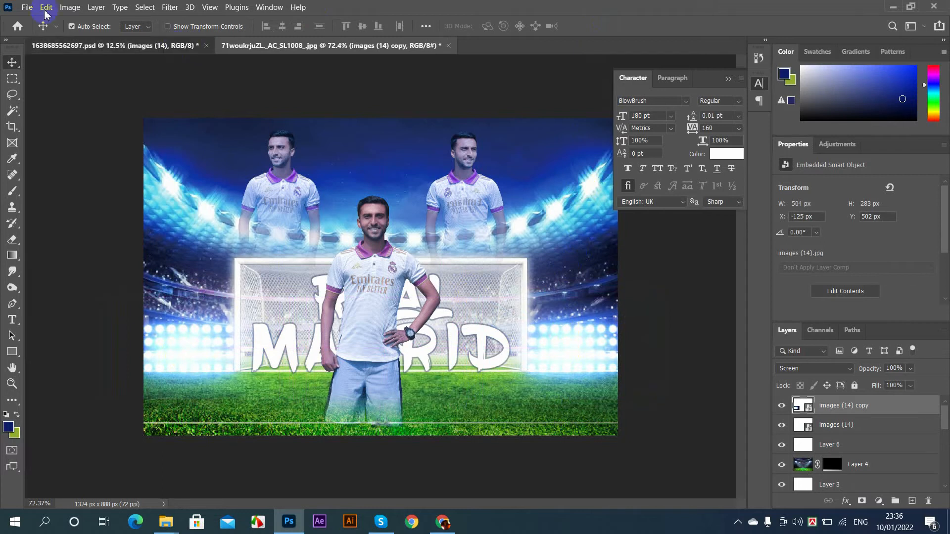
Copy the download (2) light flare layer from 1638685562697.psd into the poster
key("ctrl+Tab")
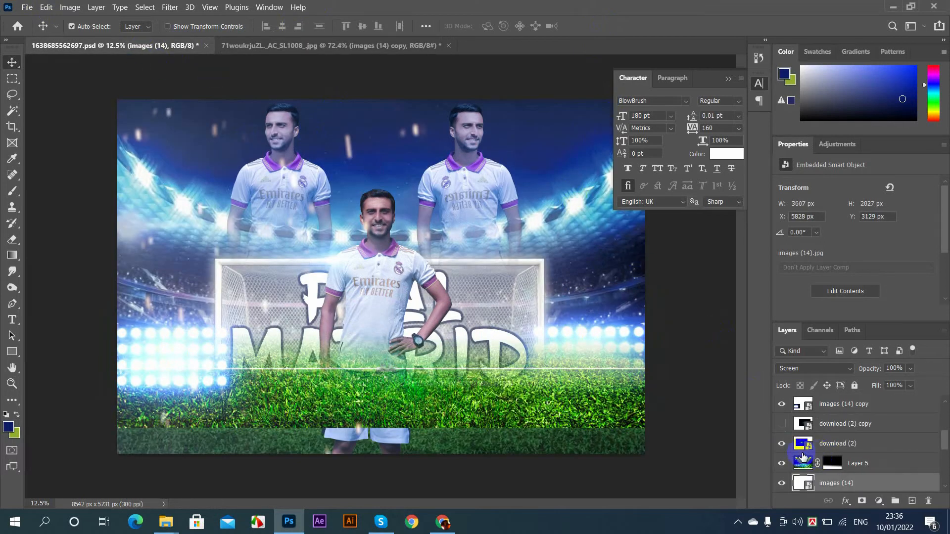
left_click(833, 444)
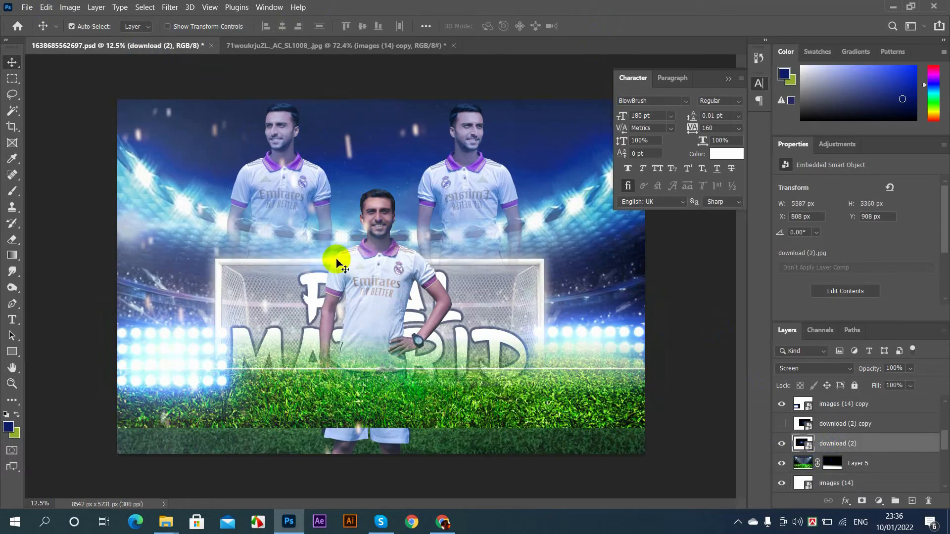
left_click_drag(334, 252, 431, 254)
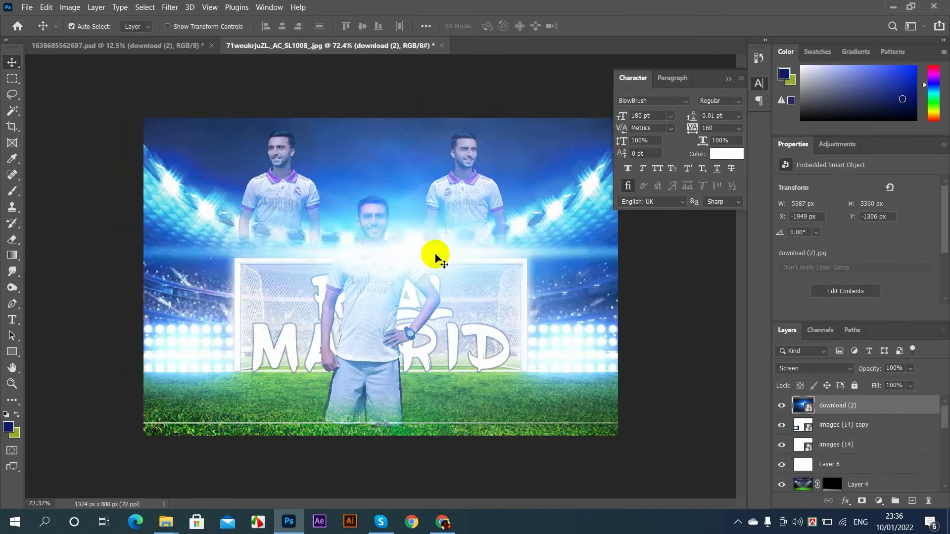
Scale the download (2) flare to 1021 × 637 px over the goal's crossbar and place a duplicate at X 13 px, Y 74 px
key("ctrl+t")
key("ctrl+0")
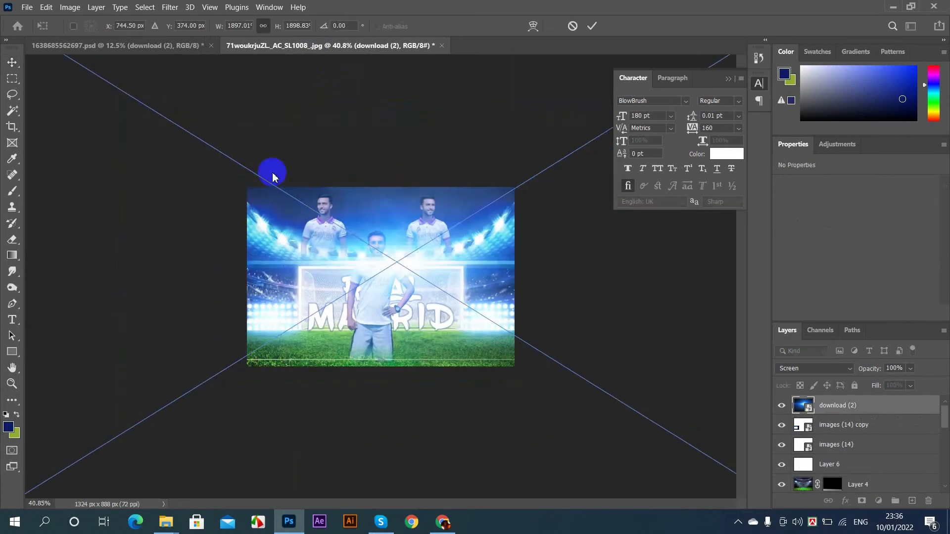
key("ctrl+0")
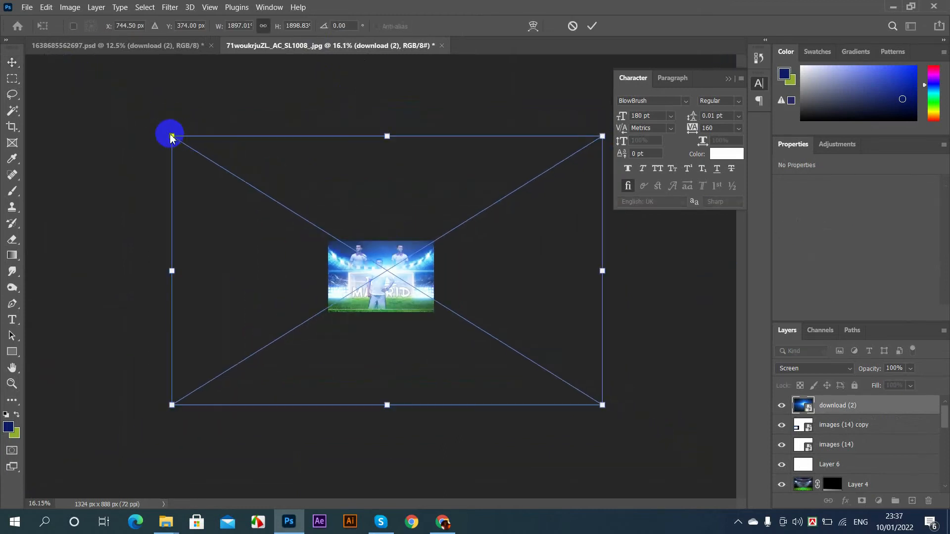
left_click_drag(172, 136, 304, 237)
left_click_drag(325, 252, 342, 257)
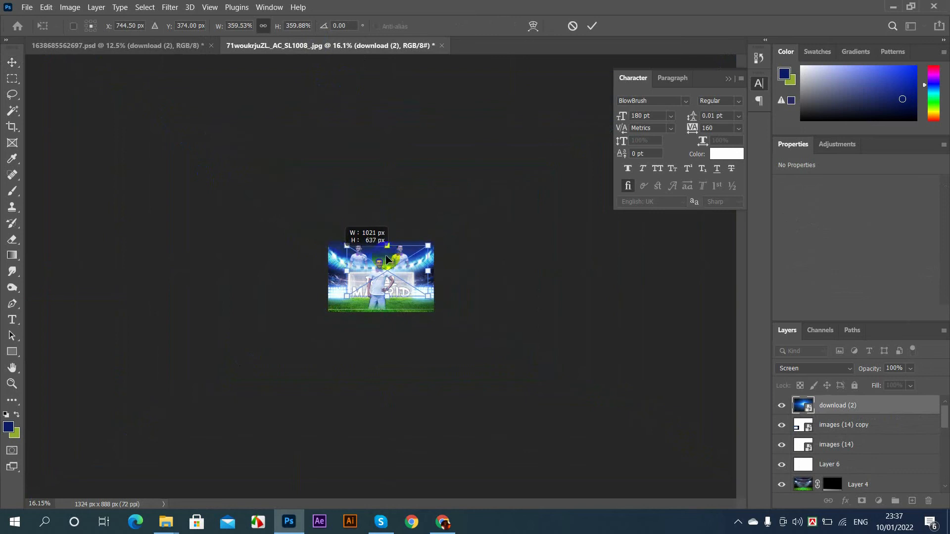
scroll(390, 255, "up", 10)
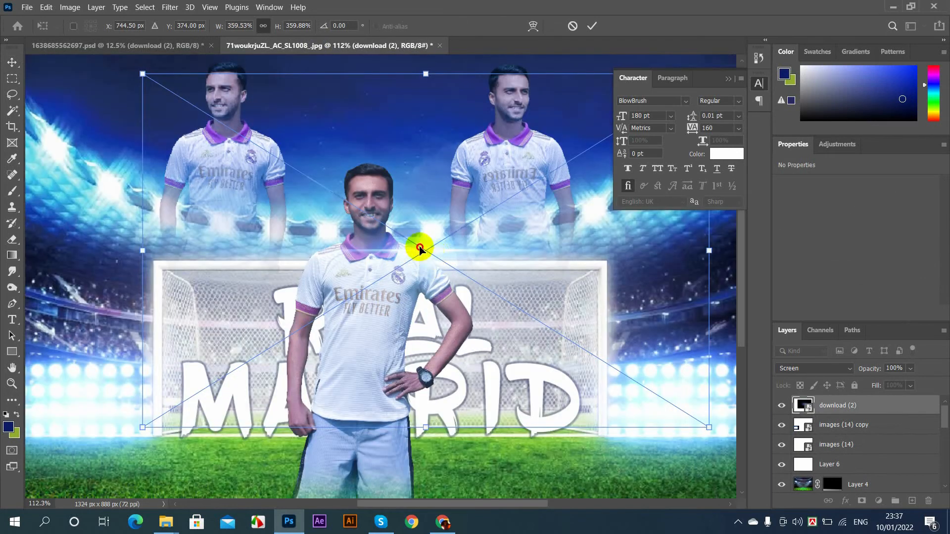
mouse_move(420, 249)
left_mouse_down()
mouse_move(402, 237)
mouse_move(420, 253)
mouse_move(312, 248)
mouse_move(305, 264)
mouse_move(416, 250)
mouse_move(427, 260)
left_mouse_up()
left_click(592, 25)
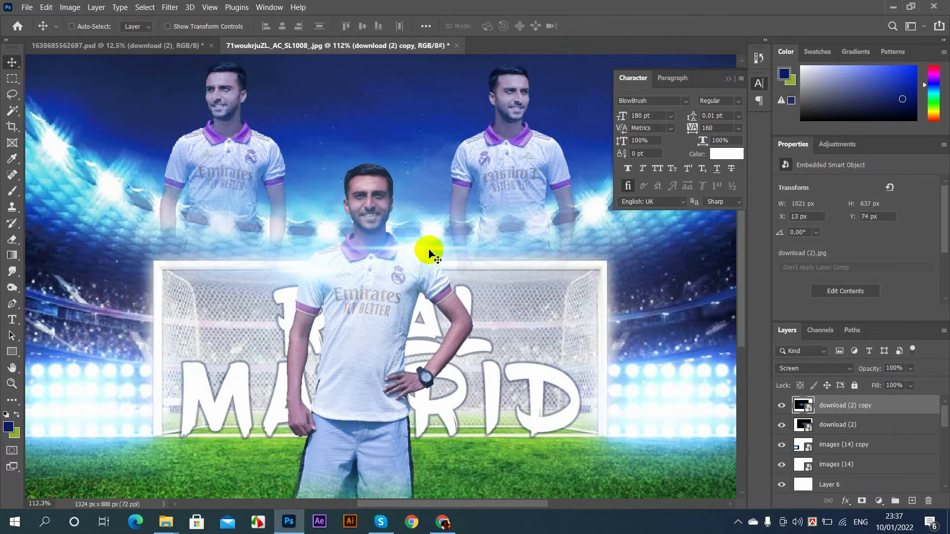
Reposition the original download (2) flare to X 238 px, Y 68 px
left_click(848, 430)
key("ctrl+t")
left_click_drag(431, 250, 438, 263)
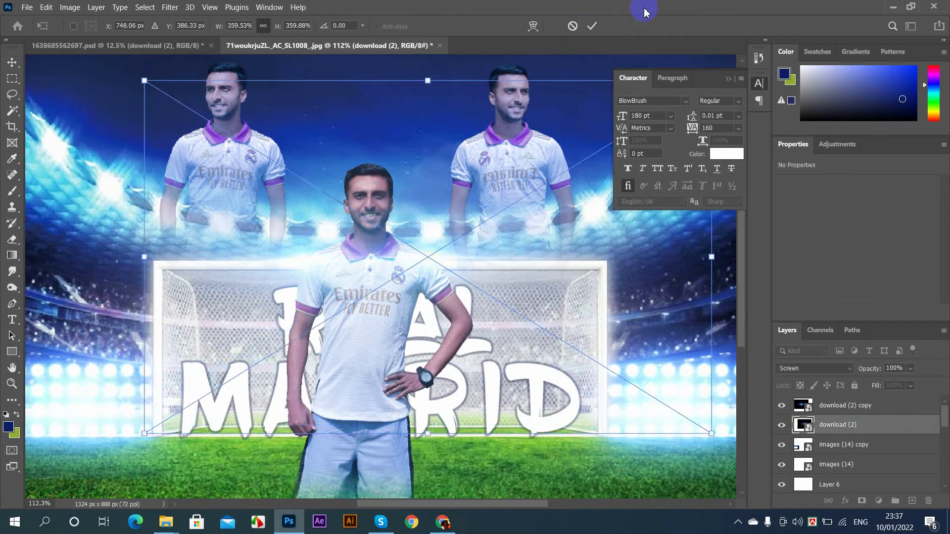
left_click(592, 26)
scroll(483, 388, "down", 4)
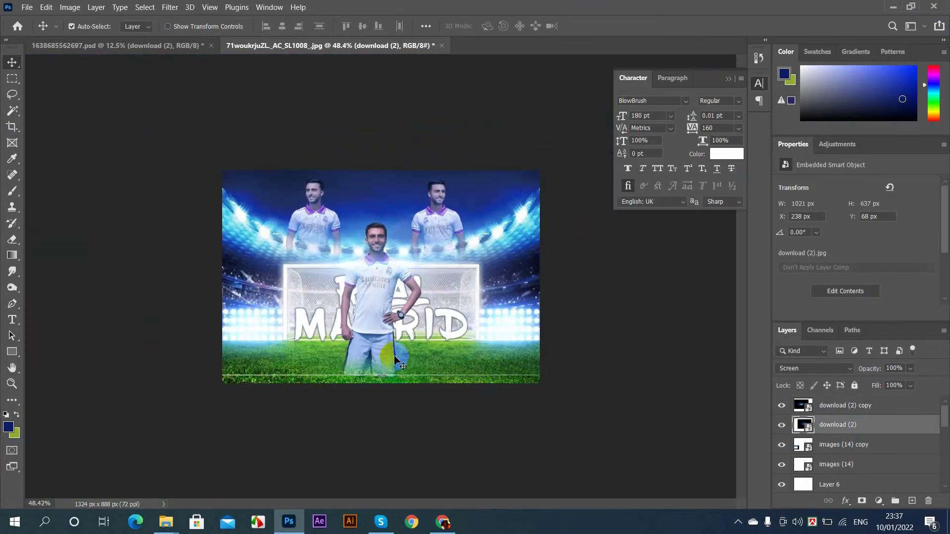
In 1638685562697.psd, move the Layer 5 grass down, and hide both download (2) flares and Layer 5
left_click(176, 45)
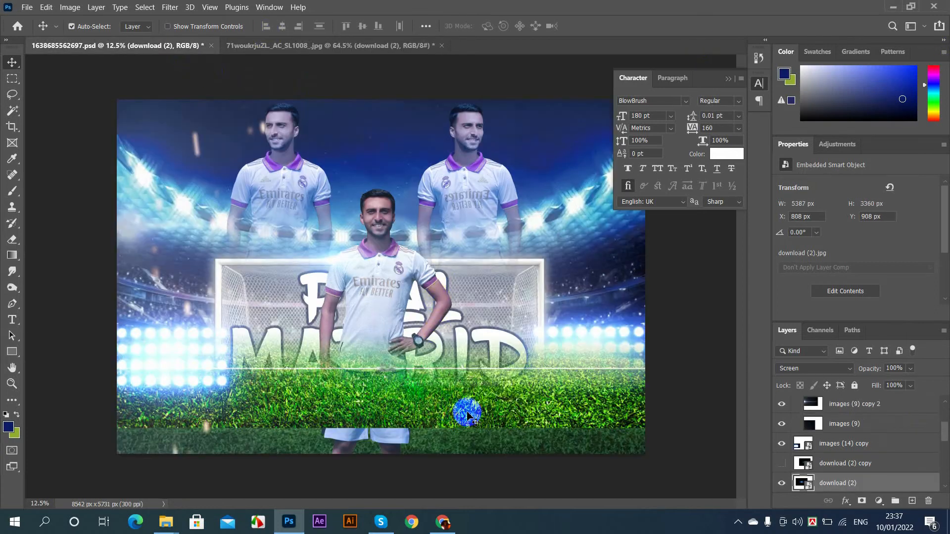
left_click_drag(473, 423, 470, 458)
left_click(782, 462)
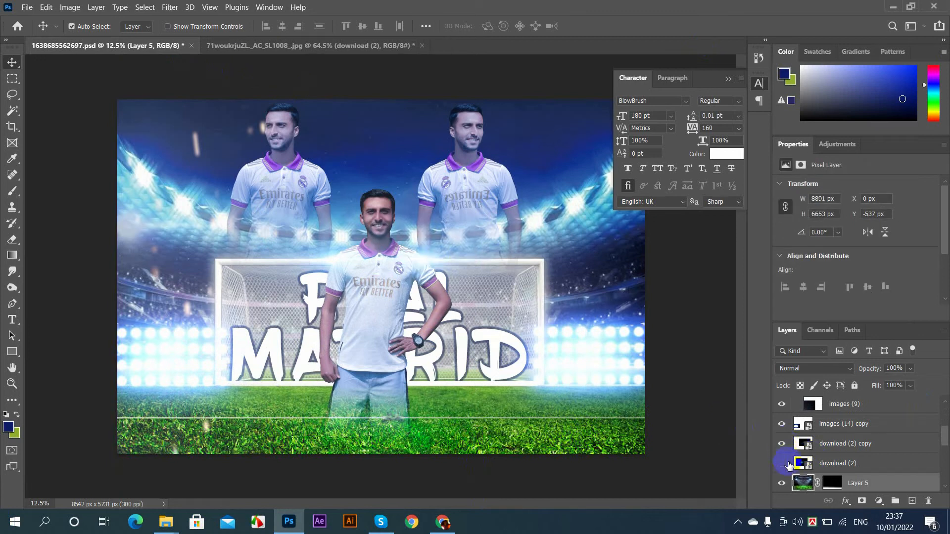
left_click(781, 444)
scroll(811, 448, "down", 3)
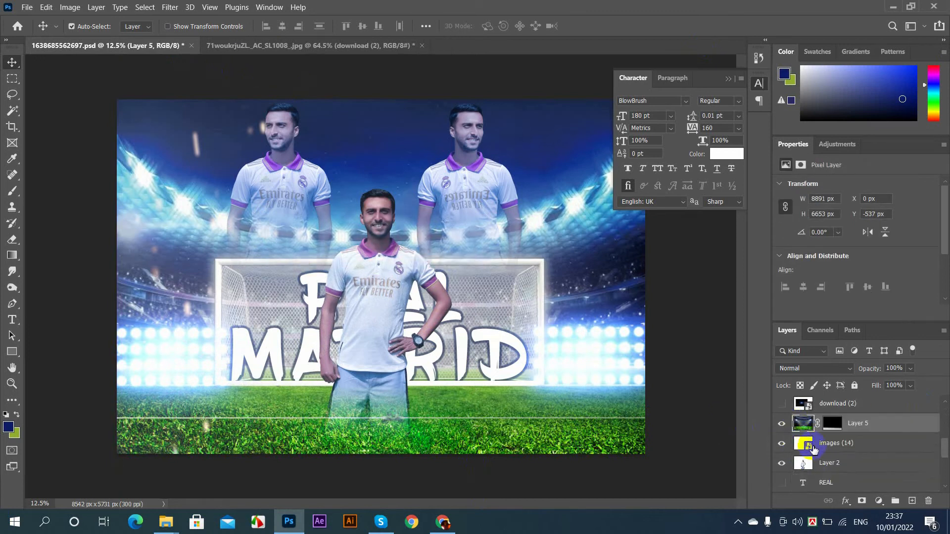
left_click(782, 424)
scroll(841, 448, "up", 5)
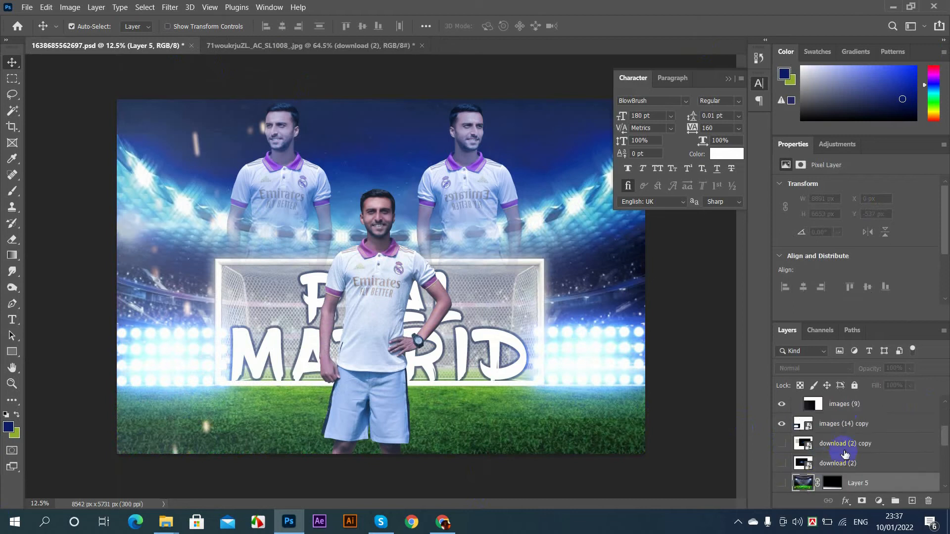
Compare the reference poster with the Group 1 layers images (9) copy 2 and images (9) hidden and shown
left_click(779, 444)
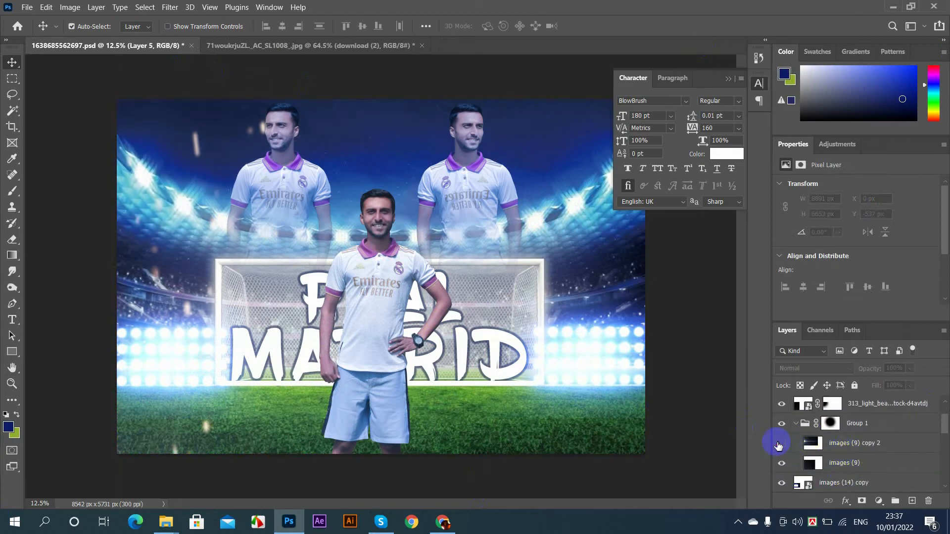
left_click(779, 445)
left_click(778, 444)
left_click(779, 445)
left_click(784, 447)
left_click(787, 445)
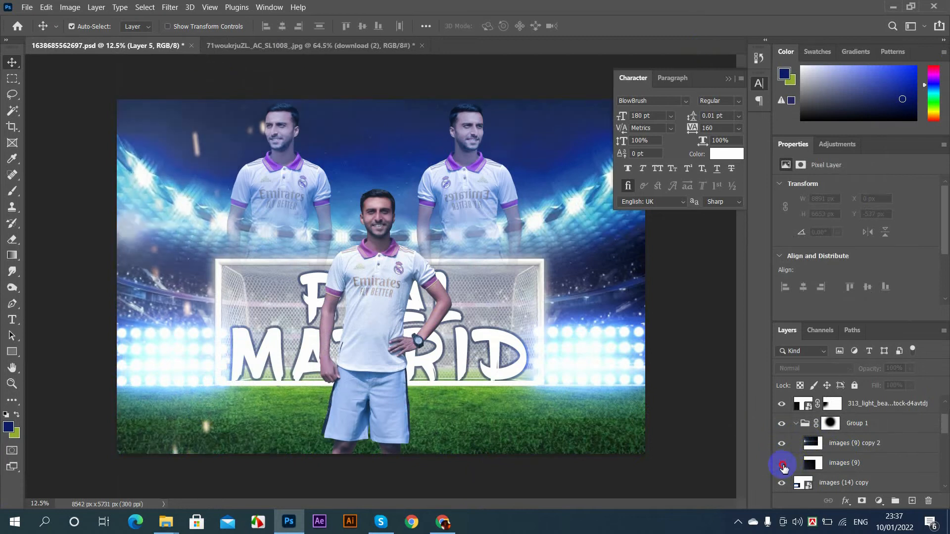
left_click(783, 464)
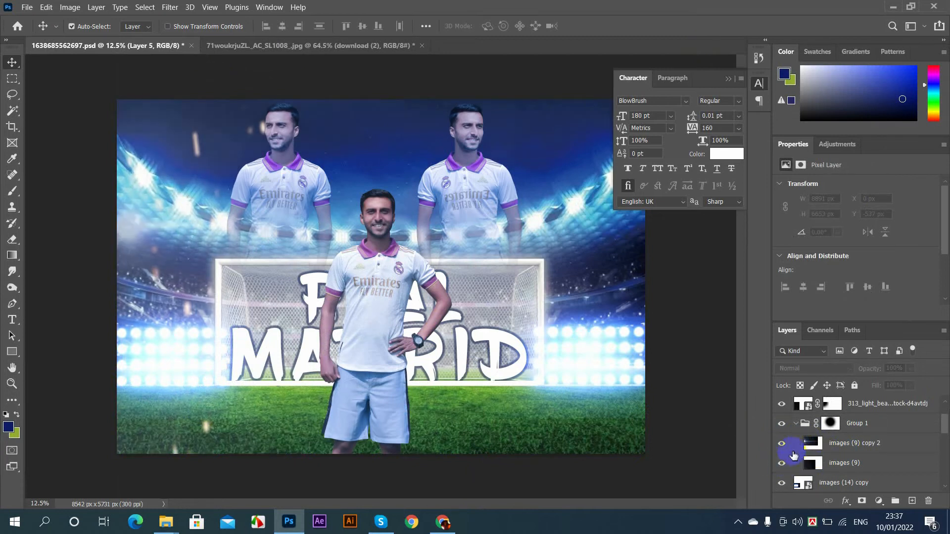
Copy the Group 2 sparks layer from 1638685562697.psd into the 71woukrjuZL._AC_SL1008_.jpg poster and scale it down to 22.49%
left_click_drag(138, 266, 371, 239)
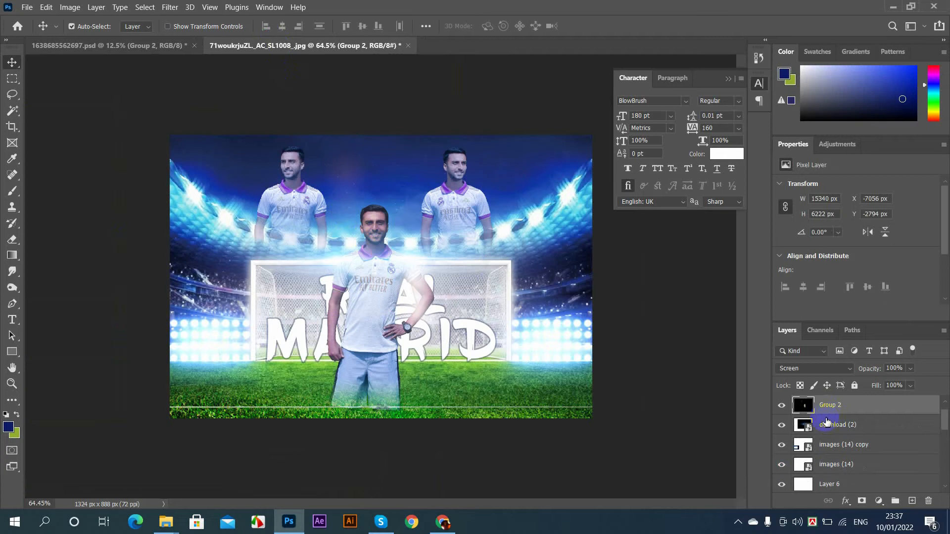
key("ctrl+t")
scroll(403, 269, "down", 3)
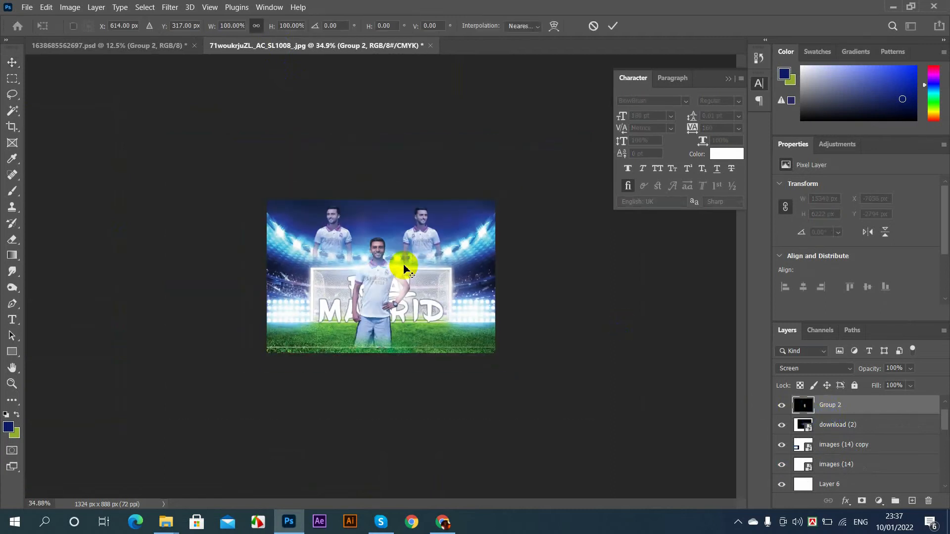
scroll(404, 269, "down", 5)
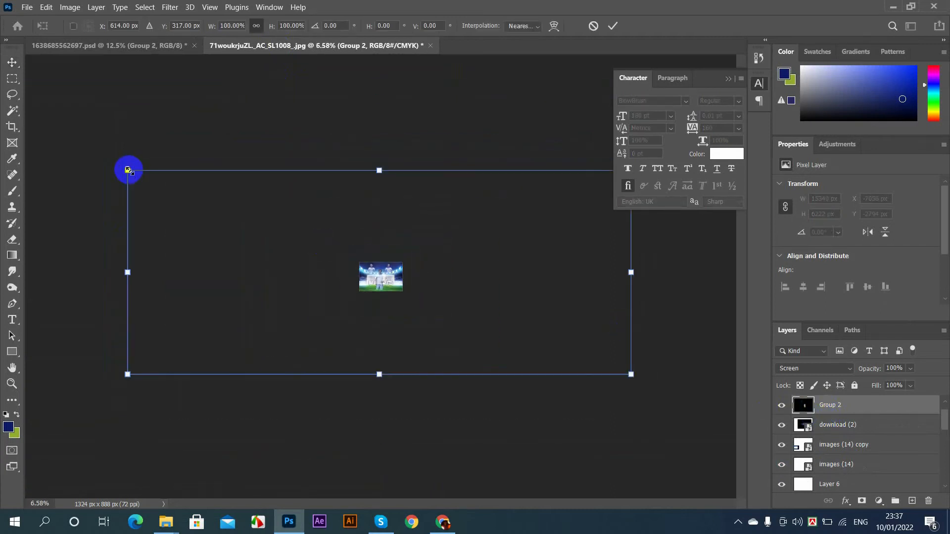
left_click_drag(128, 170, 359, 270)
scroll(355, 266, "up", 5)
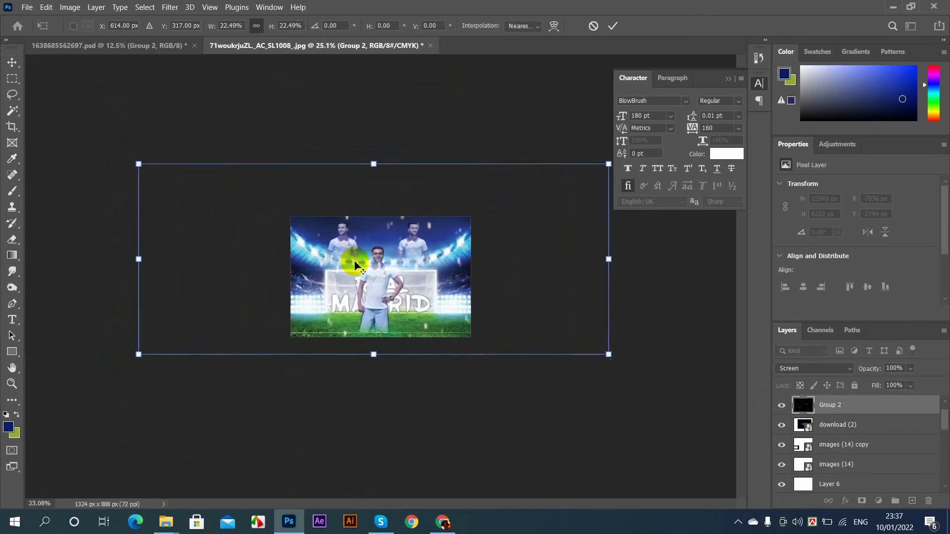
Scale the Group 2 sparks further to 2316 × 940 px over the whole poster, placed at X -496 px, Y -21 px
scroll(354, 266, "up", 2)
scroll(418, 255, "down", 1)
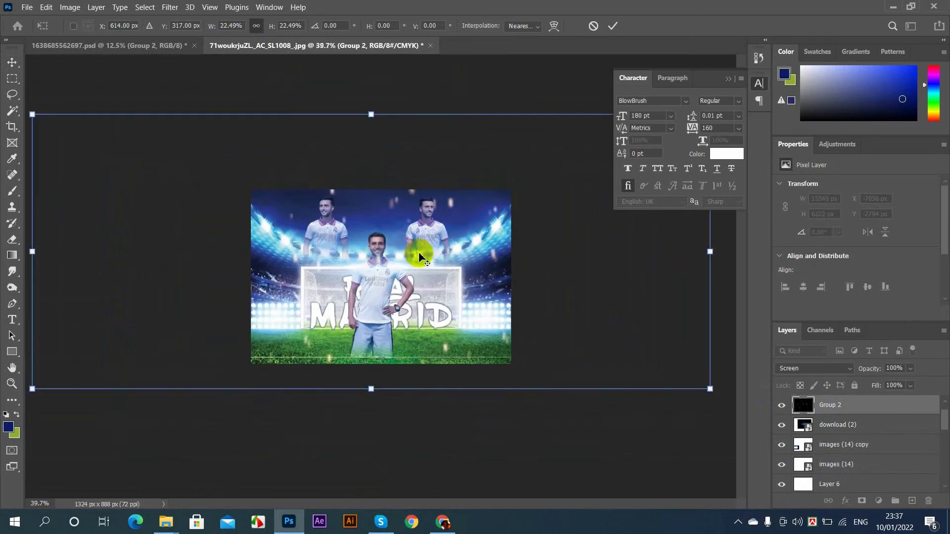
scroll(419, 256, "down", 1)
left_click_drag(91, 142, 184, 199)
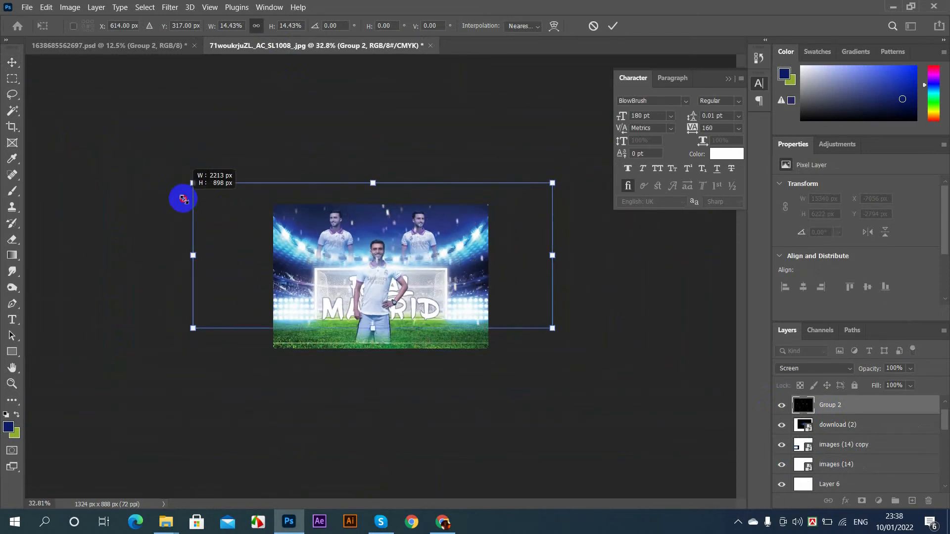
left_click_drag(355, 279, 364, 303)
left_click_drag(560, 350, 568, 356)
left_click(613, 26)
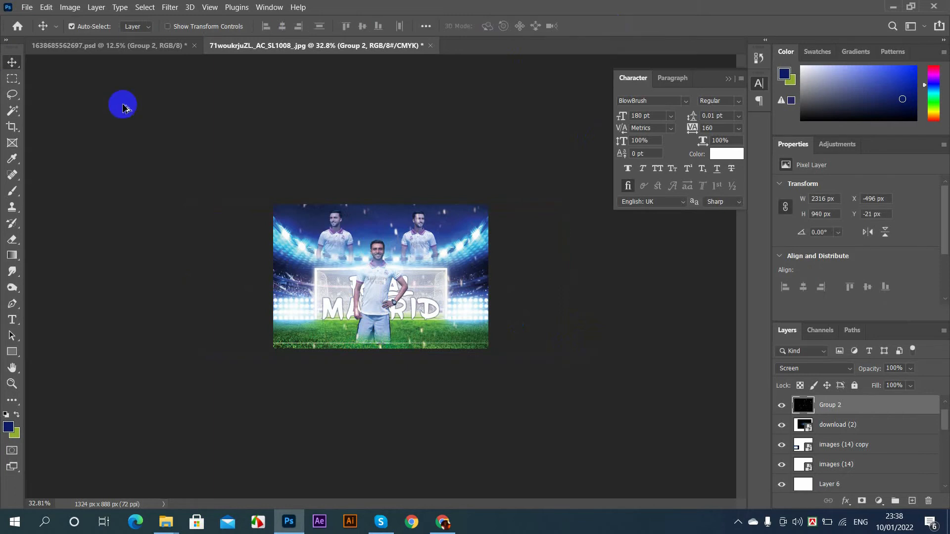
scroll(123, 106, "up", 5)
In 1638685562697.psd, hide the Group 2 layer and compare the image with the Group 1 folder hidden and shown
left_click(168, 45)
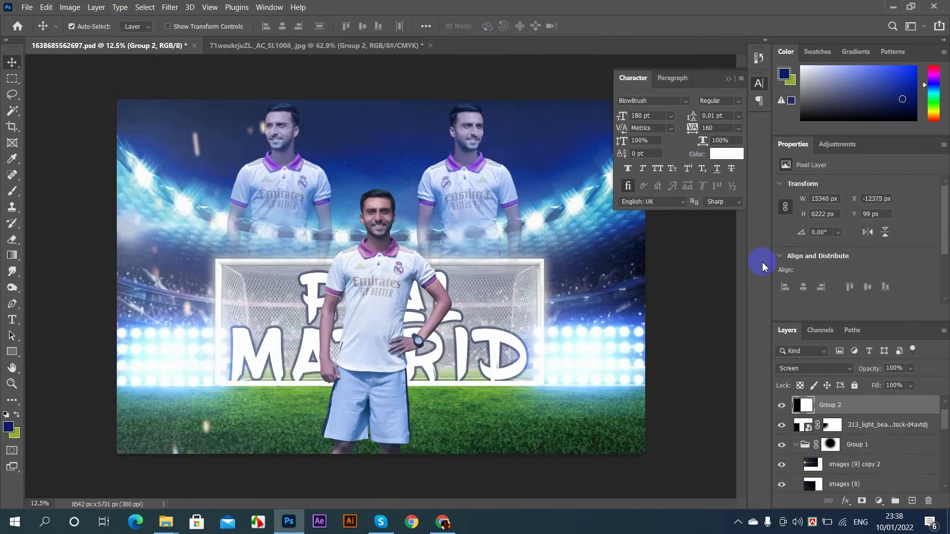
left_click(782, 406)
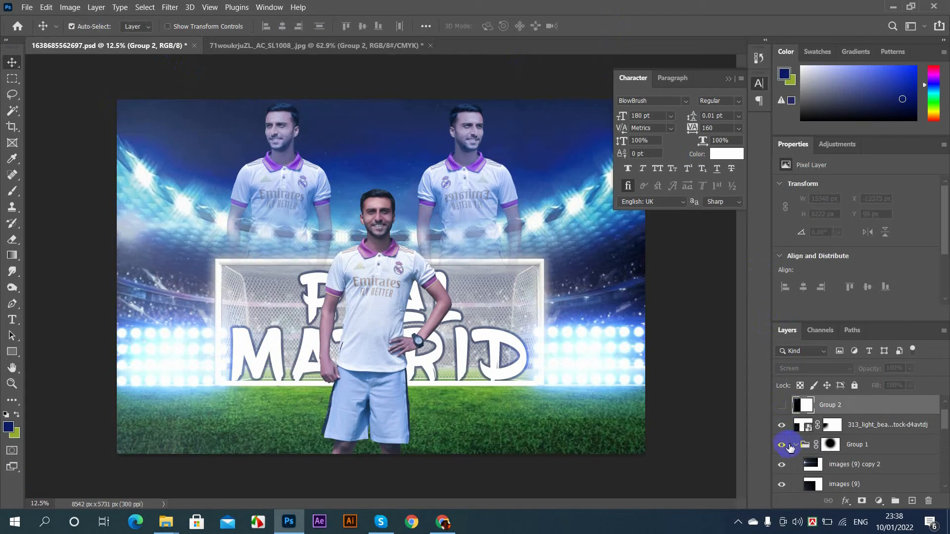
left_click(781, 445)
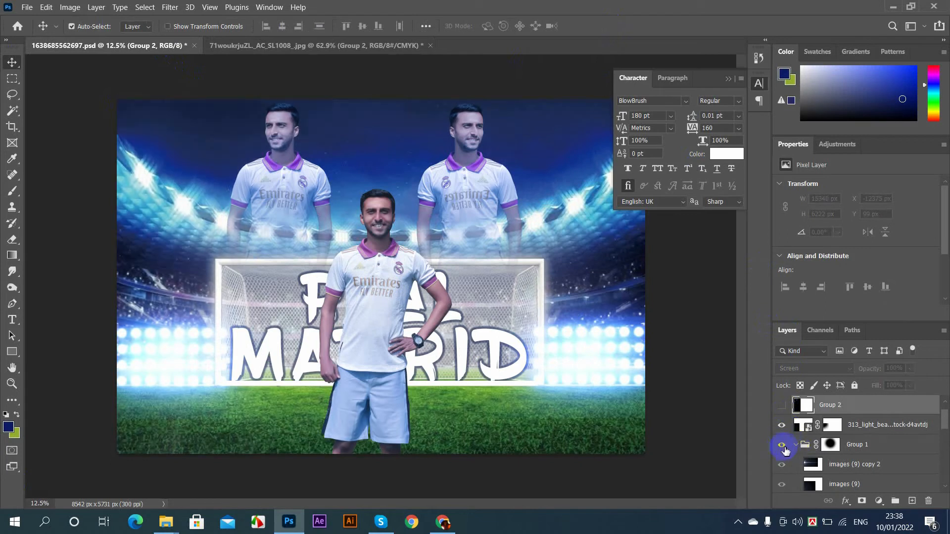
left_click(784, 448)
left_click(802, 448)
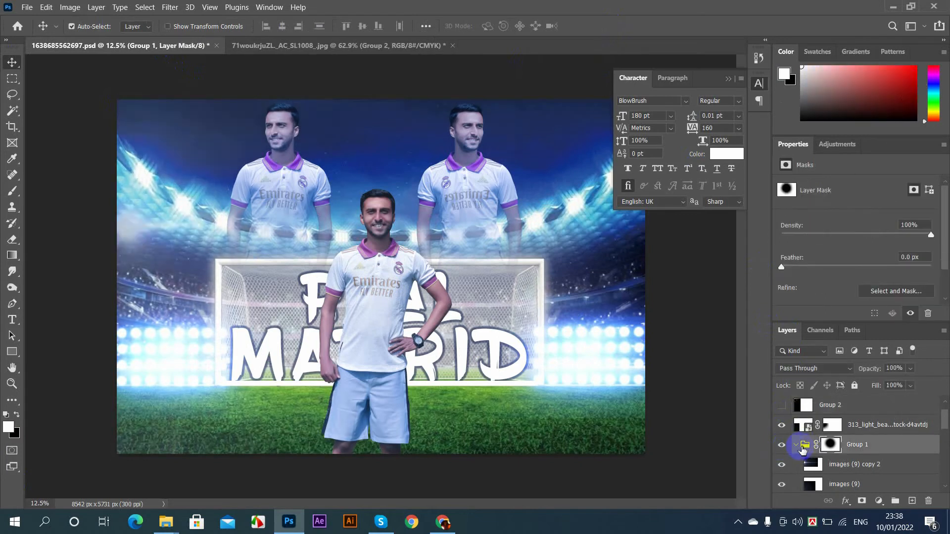
left_click(795, 445)
left_click(782, 445)
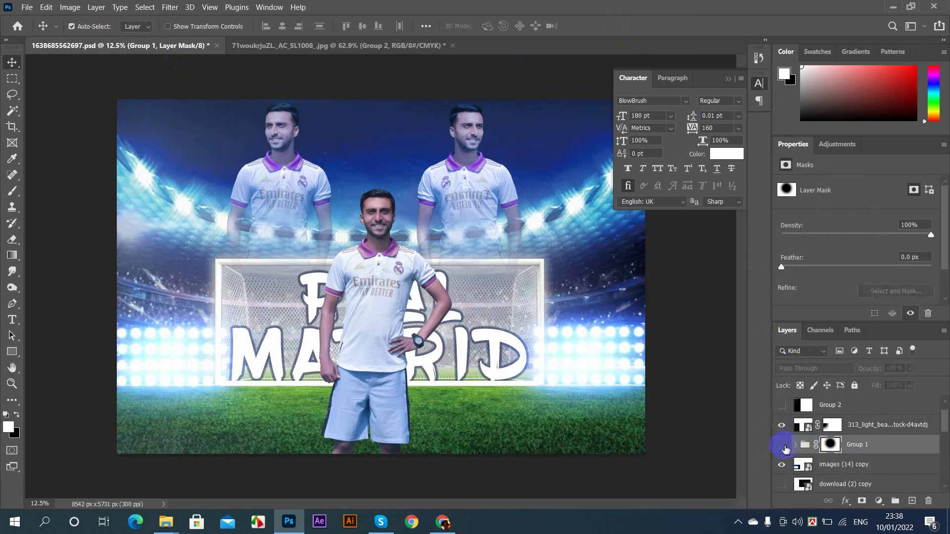
left_click(782, 445)
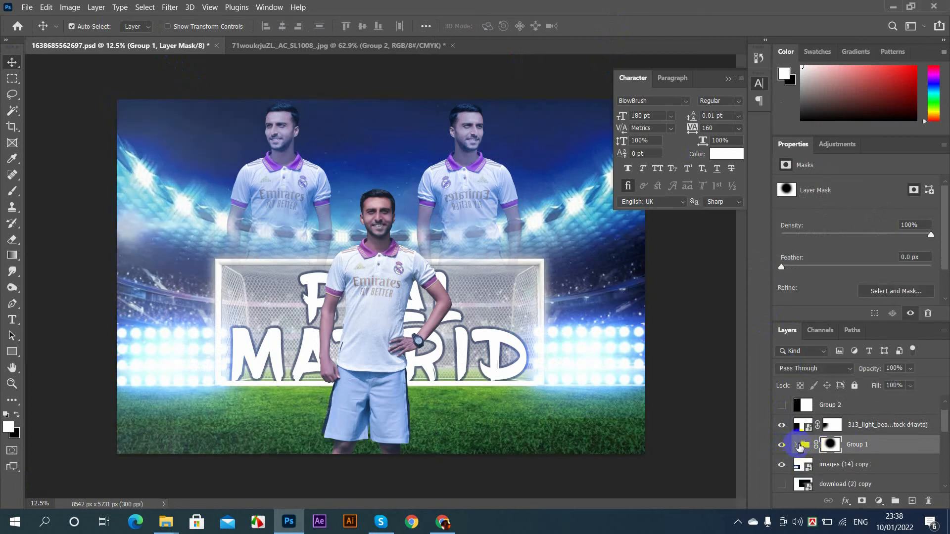
Copy the images (9) copy 2 light layer into the 71woukrjuZL._AC_SL1008_.jpg poster and compare the poster with it hidden and shown
left_click_drag(131, 229, 237, 217)
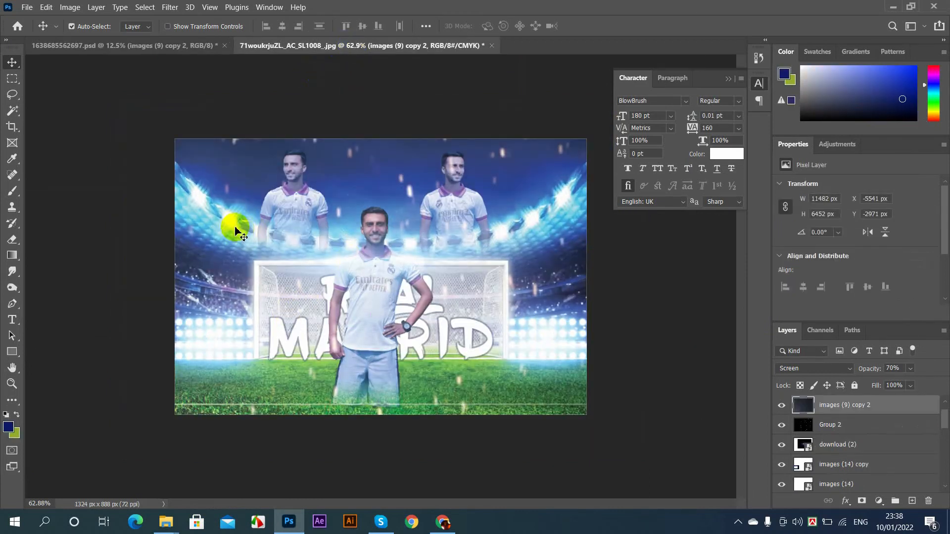
left_click(781, 406)
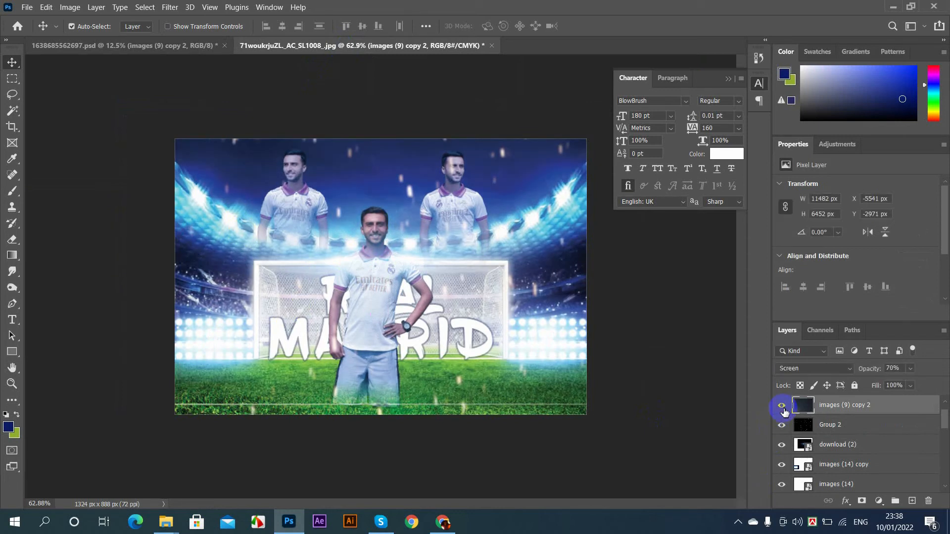
left_click(781, 406)
Scale the images (9) copy 2 light to 2318 × 1302 px and place it at X -1088 px, Y -149 px
scroll(318, 307, "down", 10)
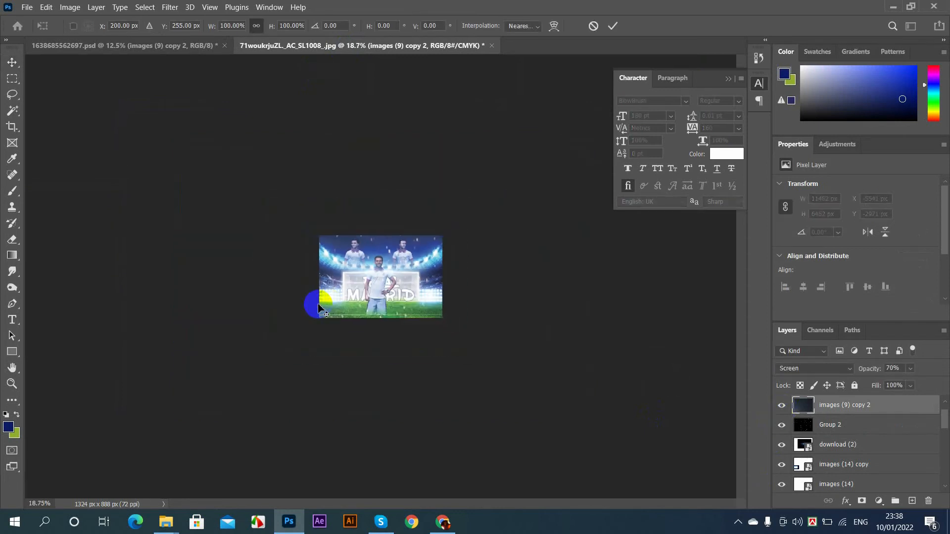
key("ctrl+t")
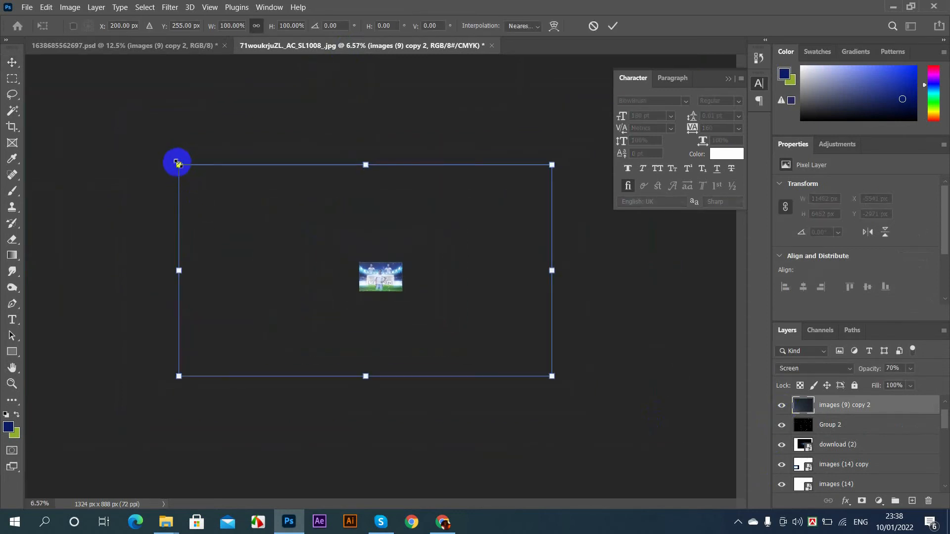
left_click_drag(177, 163, 342, 271)
scroll(342, 272, "up", 2)
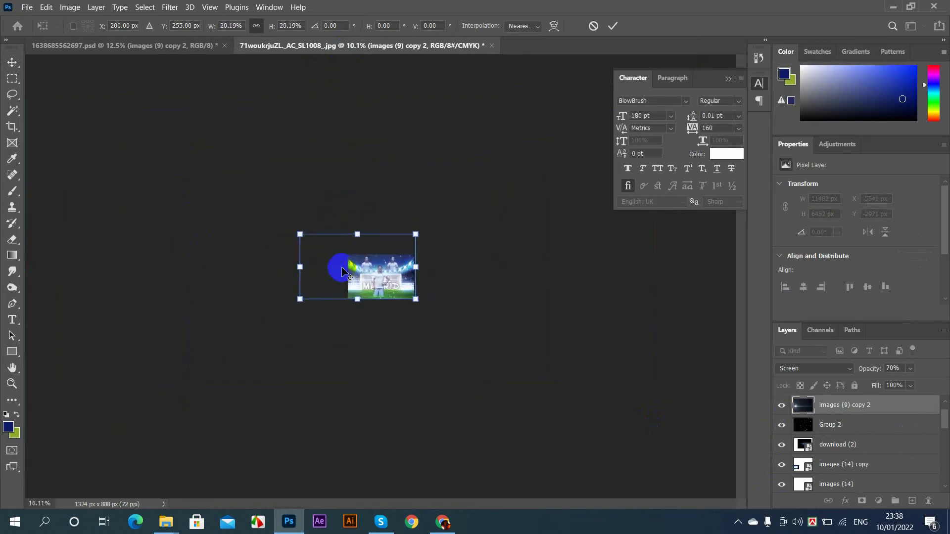
scroll(343, 272, "up", 9)
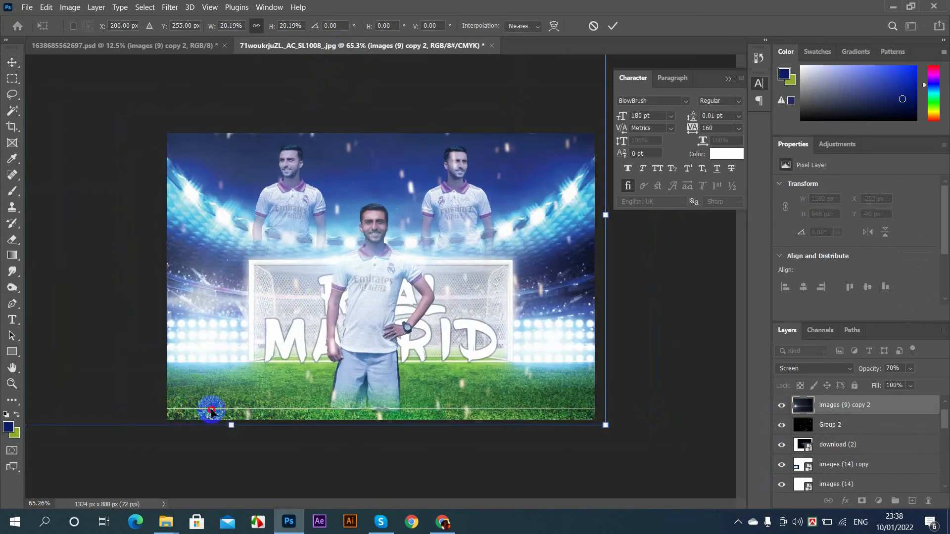
left_click_drag(211, 411, 147, 465)
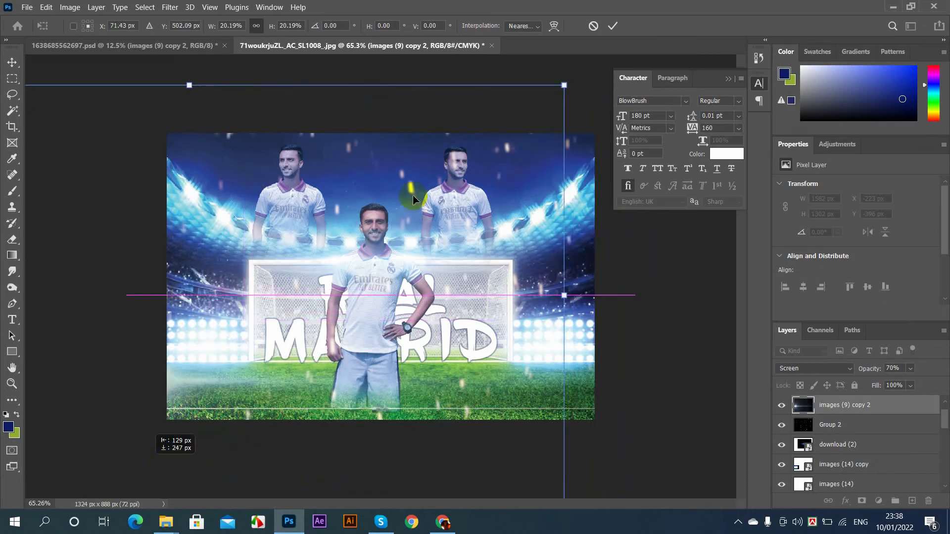
left_click(612, 25)
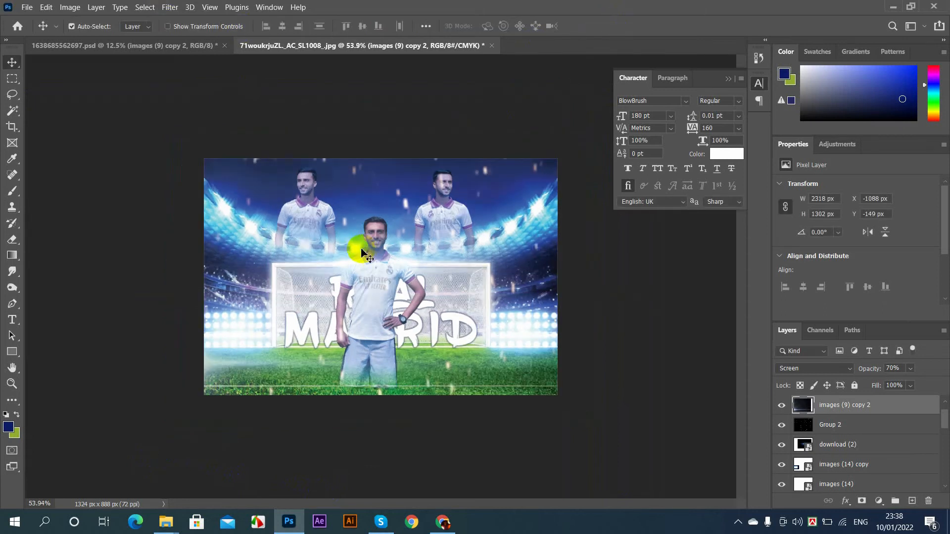
scroll(356, 251, "down", 2)
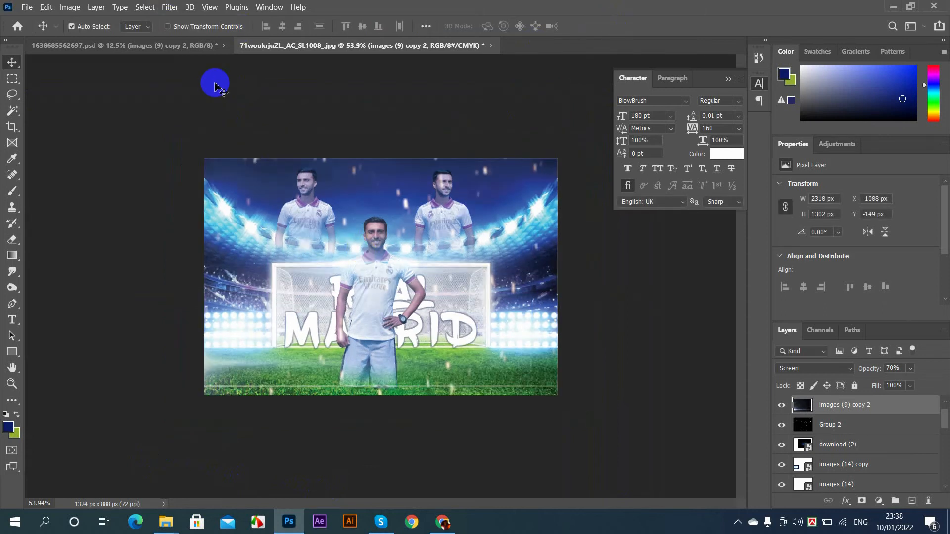
In 1638685562697.psd, hide images (9) copy 2, compare images (9) hidden and shown, and review the remaining layers
left_click(191, 45)
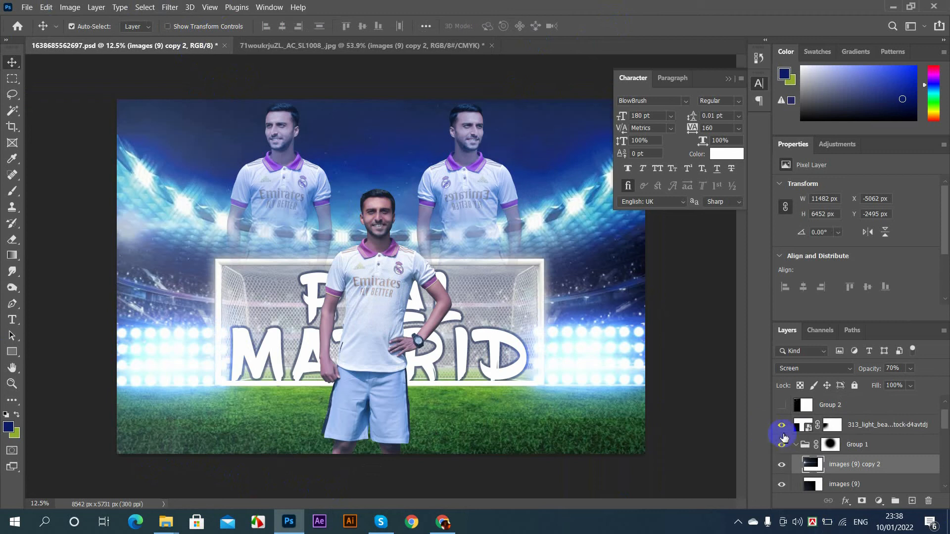
left_click(783, 465)
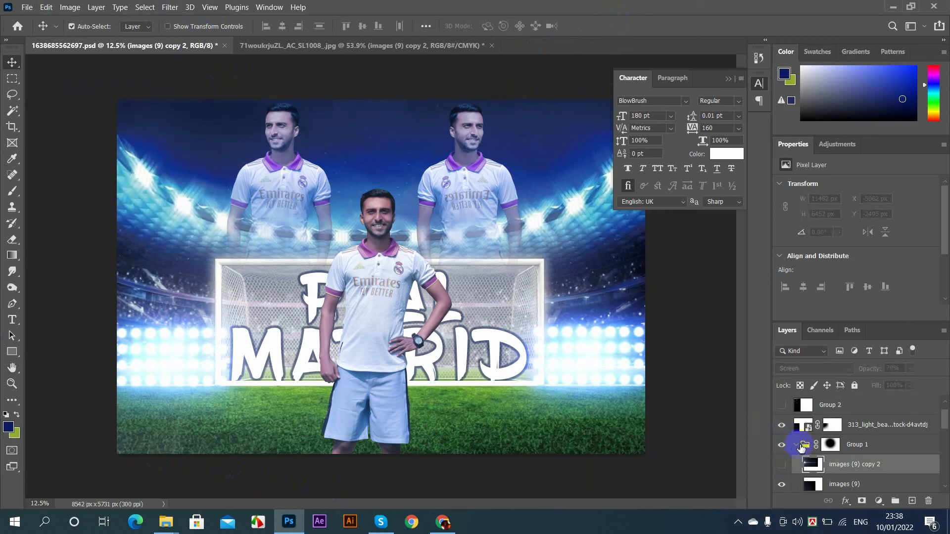
scroll(791, 448, "down", 2)
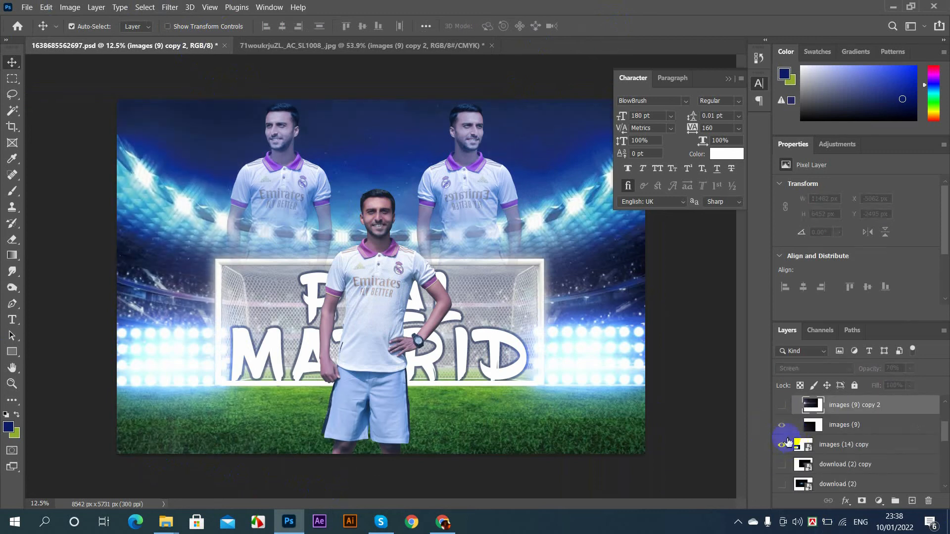
left_click(782, 427)
left_click(782, 426)
scroll(783, 428, "down", 3)
scroll(798, 437, "down", 8)
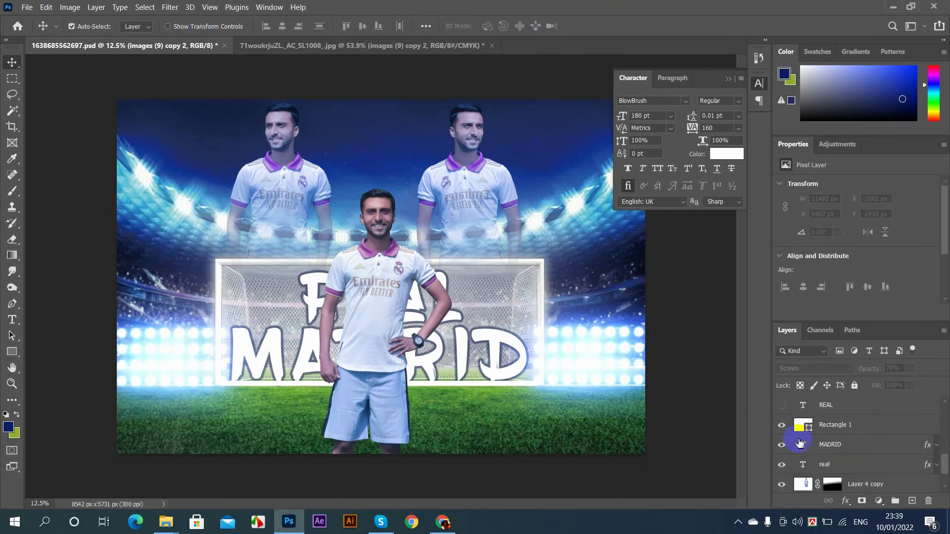
scroll(869, 460, "up", 10)
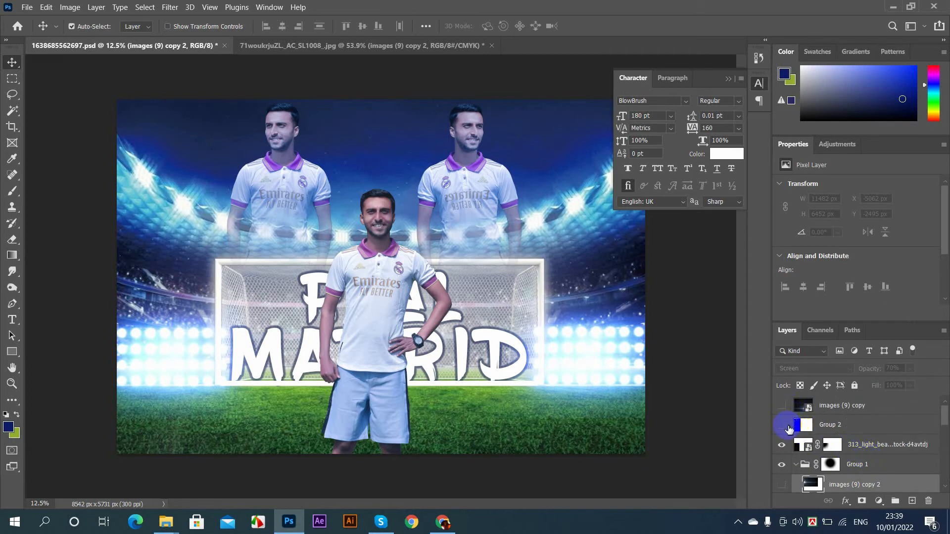
Check the effect of the masked 313_light_beams layer and copy it into the 71woukrjuZL._AC_SL1008_.jpg poster
left_click(783, 447)
left_click(782, 445)
left_click(859, 449)
left_click_drag(203, 424, 395, 386)
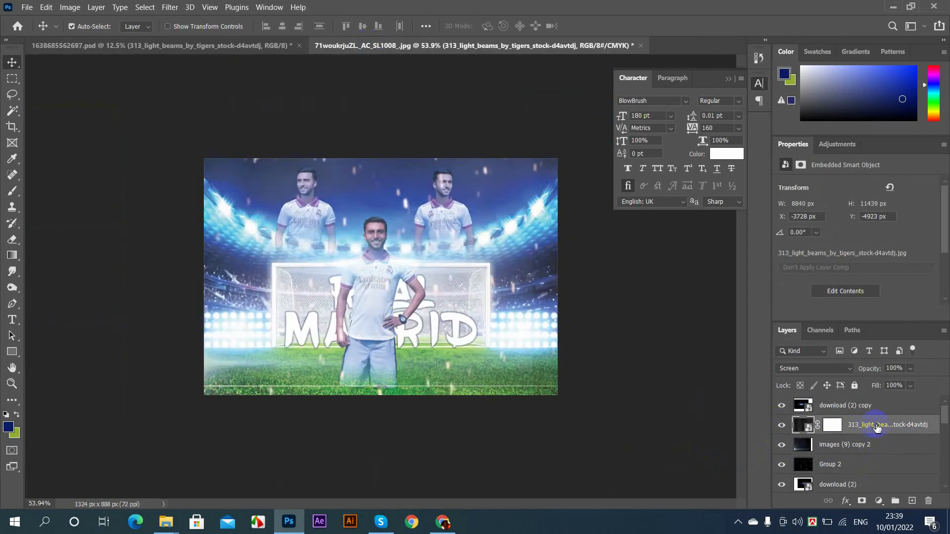
Scale the 313_light_beams layer to 1416 × 1832 px and place it at X -30 px, Y 190 px over the pitch
left_click(416, 275)
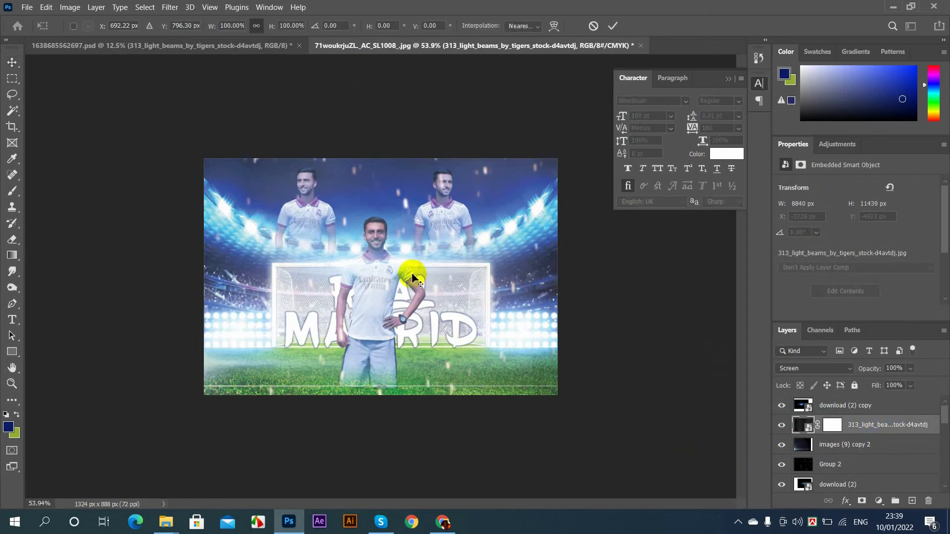
key("ctrl+t")
key("ctrl+0")
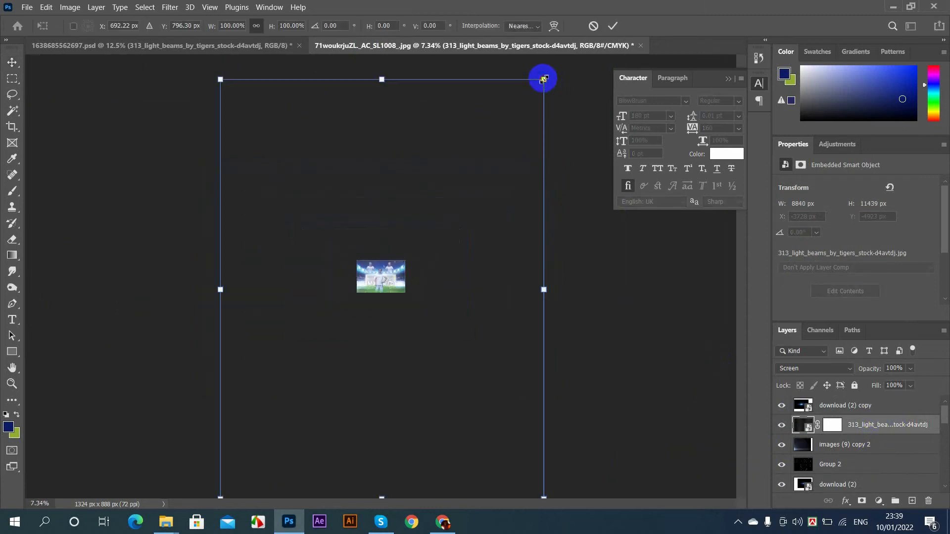
left_click_drag(543, 79, 410, 264)
key("ctrl+plus")
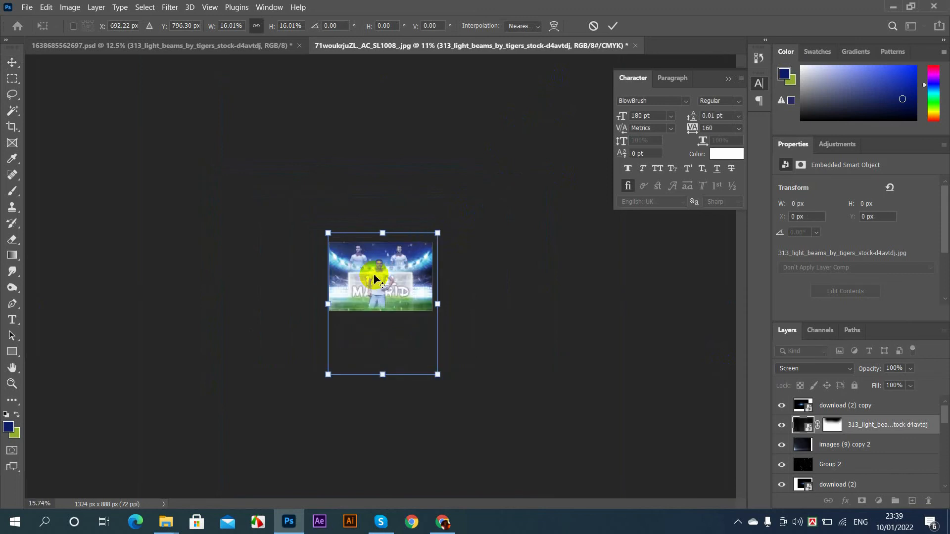
scroll(374, 280, "up", 5)
left_click_drag(371, 388, 378, 413)
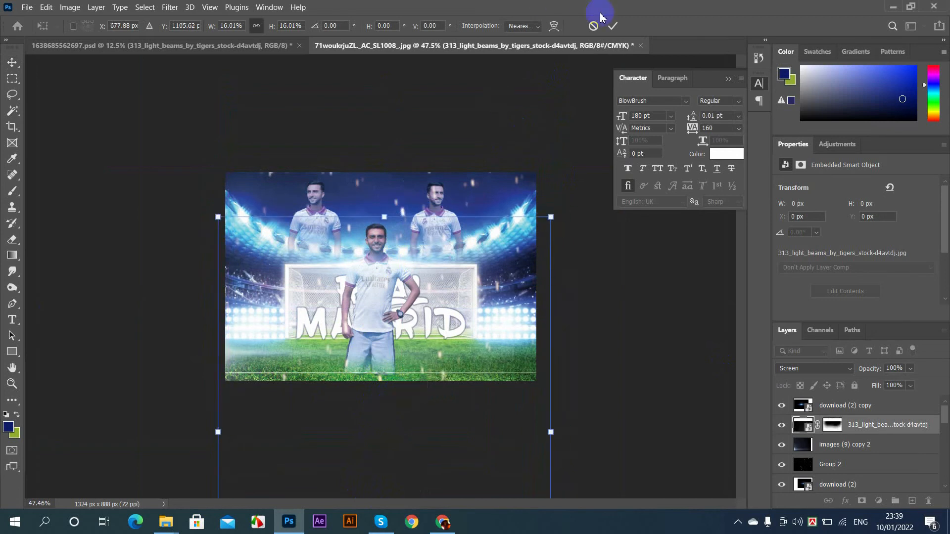
left_click(614, 28)
scroll(424, 211, "up", 3)
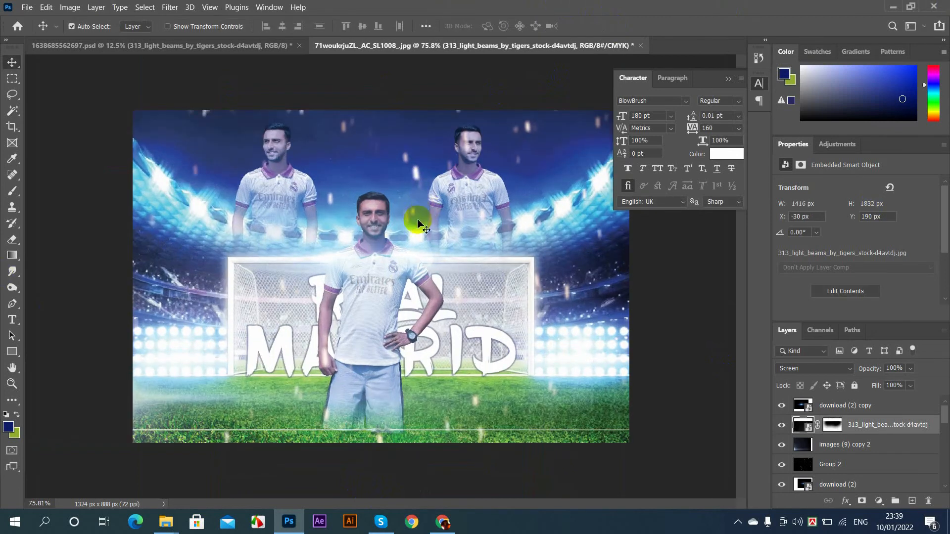
Stamp all visible layers into a new merged layer above download (2) copy
left_click(861, 408)
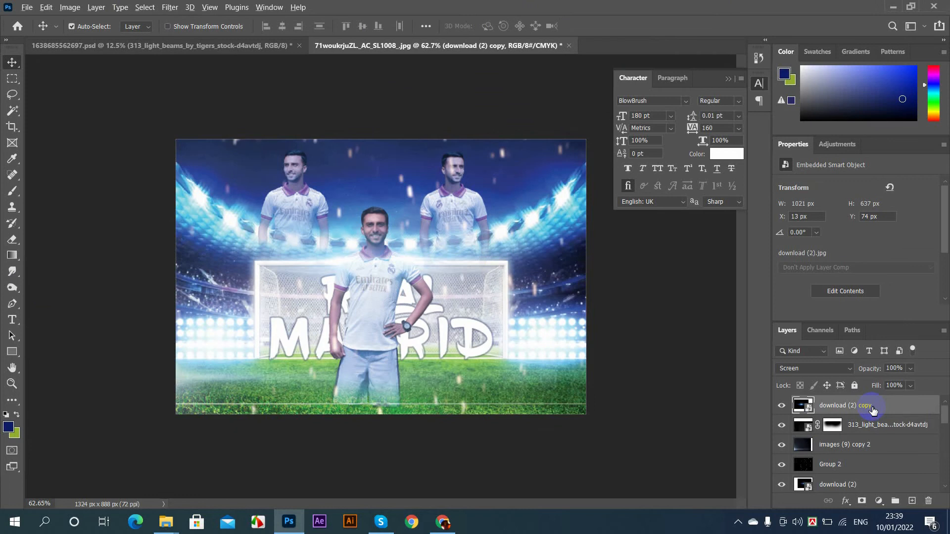
key("ctrl+shift+alt+e")
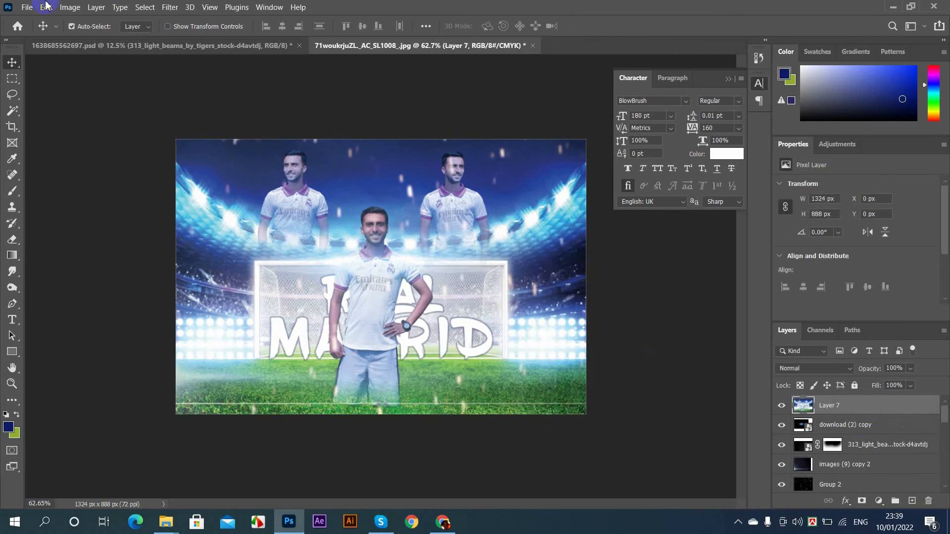
Open the Camera Raw Filter on Layer 7 and set contrast to +13, highlights to +60 and shadows to +39
left_click(173, 7)
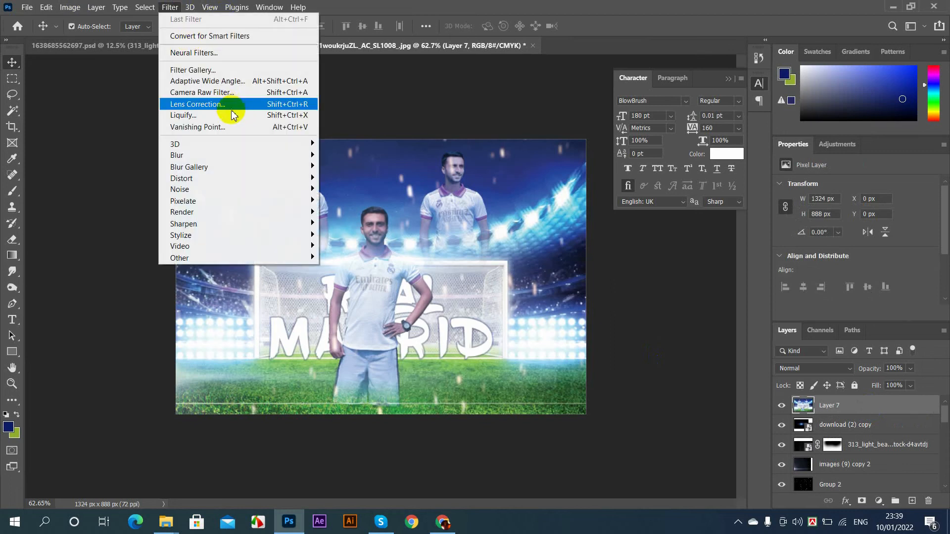
left_click(230, 95)
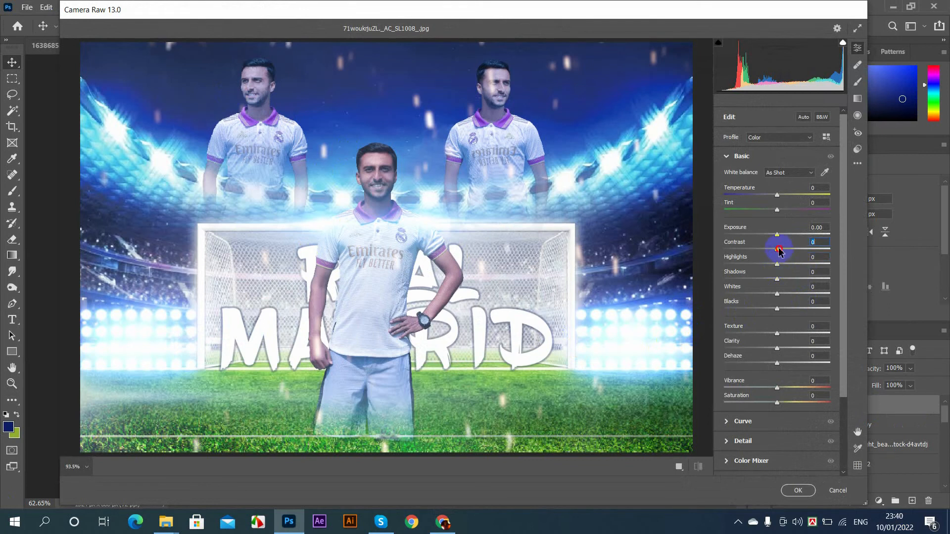
left_click_drag(778, 251, 811, 275)
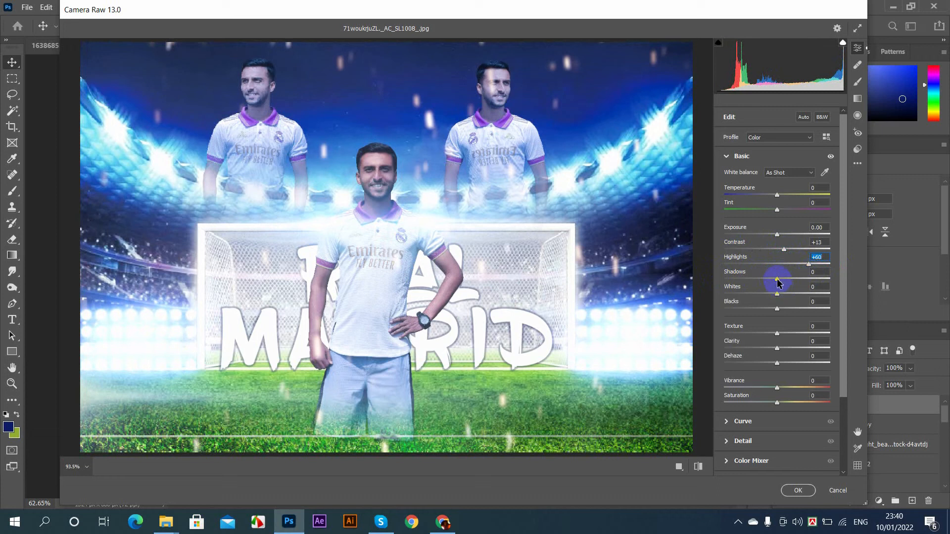
left_click_drag(780, 280, 803, 281)
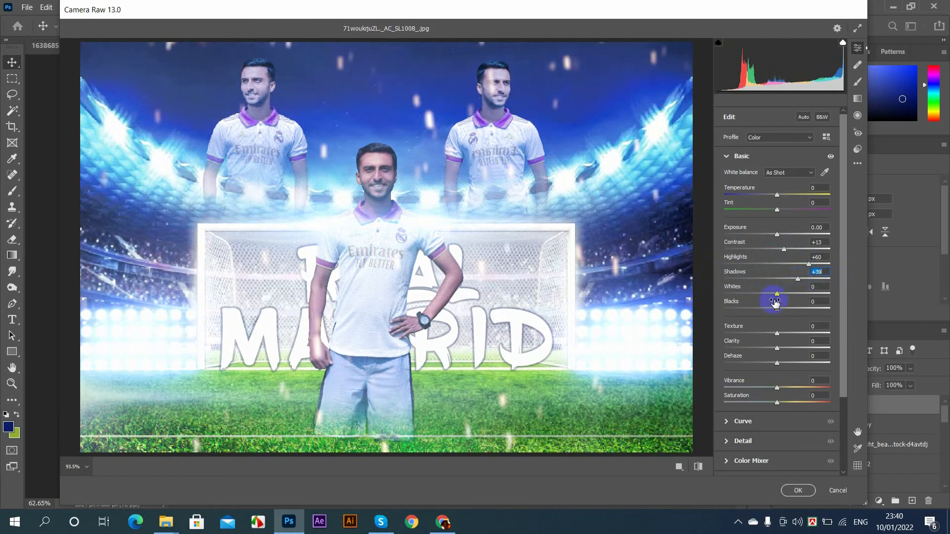
mouse_move(787, 296)
left_mouse_down()
mouse_move(779, 295)
mouse_move(789, 295)
left_mouse_up()
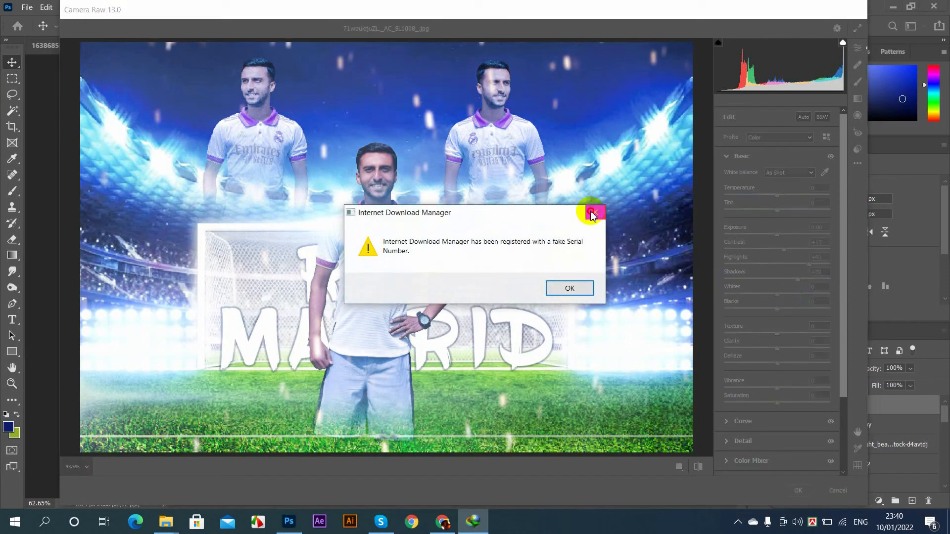
left_click(592, 212)
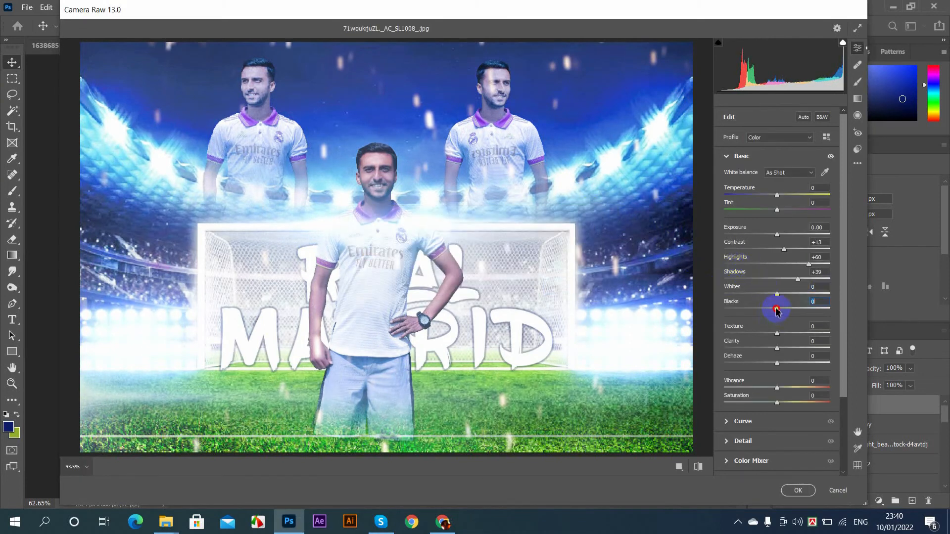
Set blacks to +20, reset texture and clarity to 0, and set vibrance to +11 and saturation to +3
left_click_drag(775, 310, 807, 340)
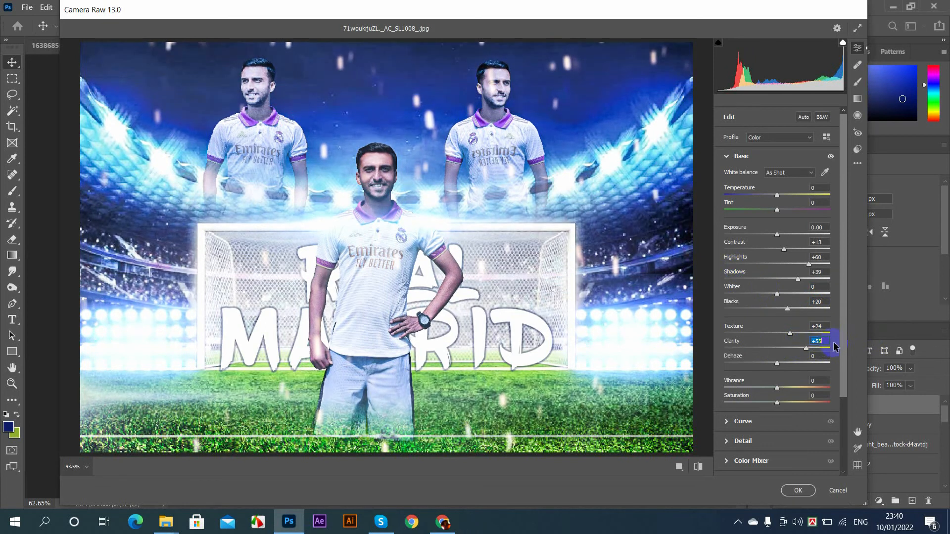
left_click(817, 339)
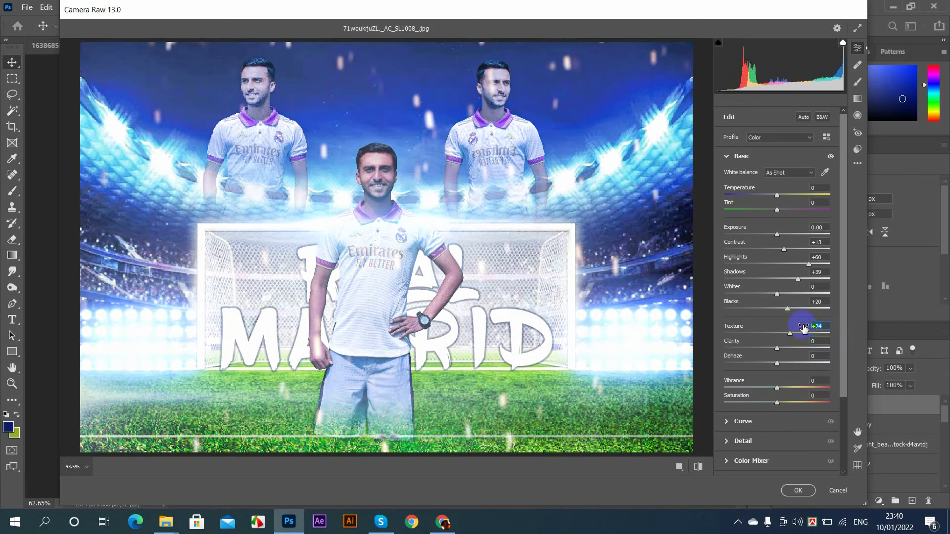
scroll(800, 384, "down", 1)
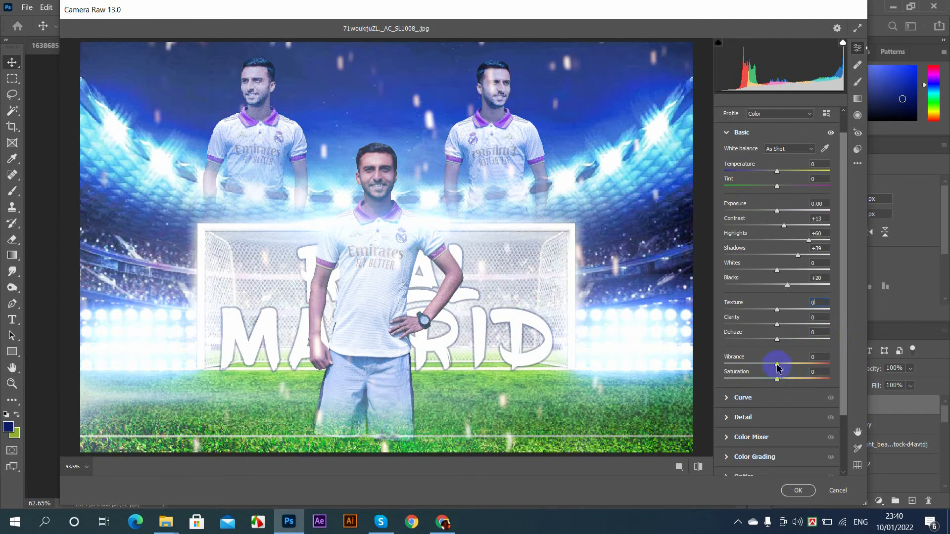
mouse_move(776, 366)
left_mouse_down()
mouse_move(814, 364)
mouse_move(777, 365)
mouse_move(799, 375)
mouse_move(781, 380)
left_mouse_up()
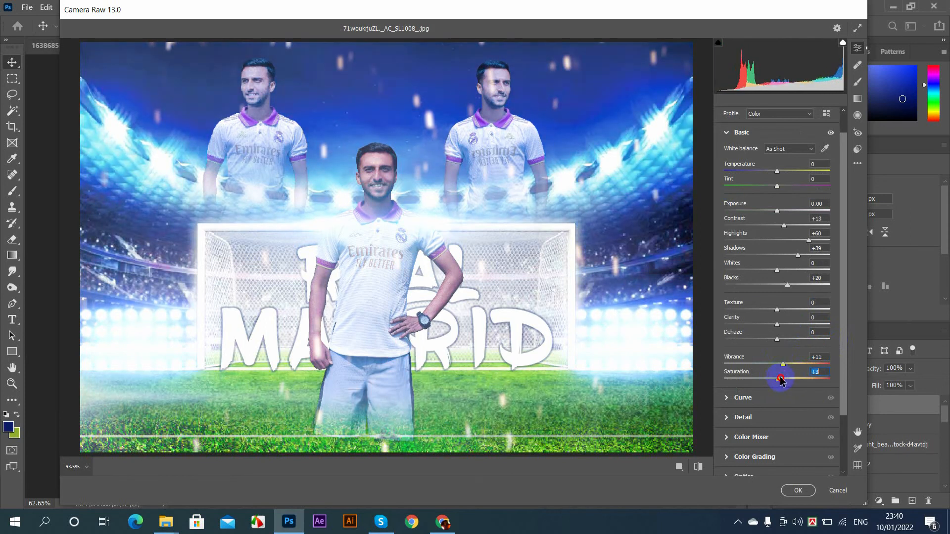
Add a point to the tone curve at input 102, output 96, and set the optics vignette to -100
left_click(729, 400)
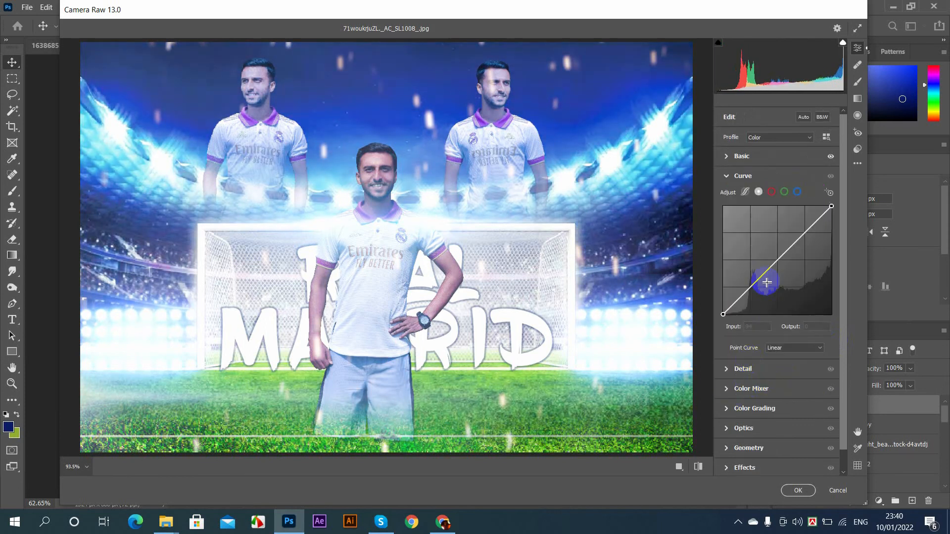
mouse_move(770, 277)
left_mouse_down()
mouse_move(770, 246)
mouse_move(767, 273)
left_mouse_up()
scroll(773, 366, "down", 1)
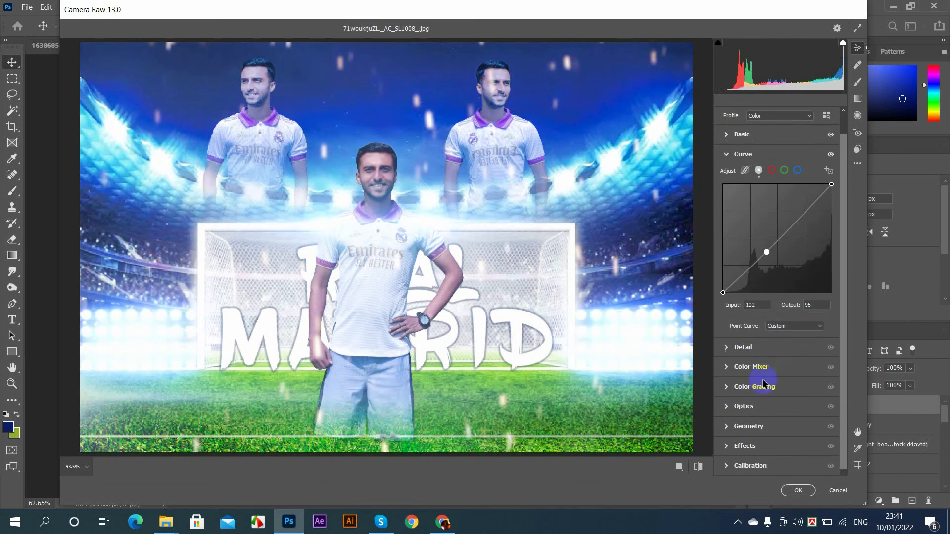
left_click(725, 368)
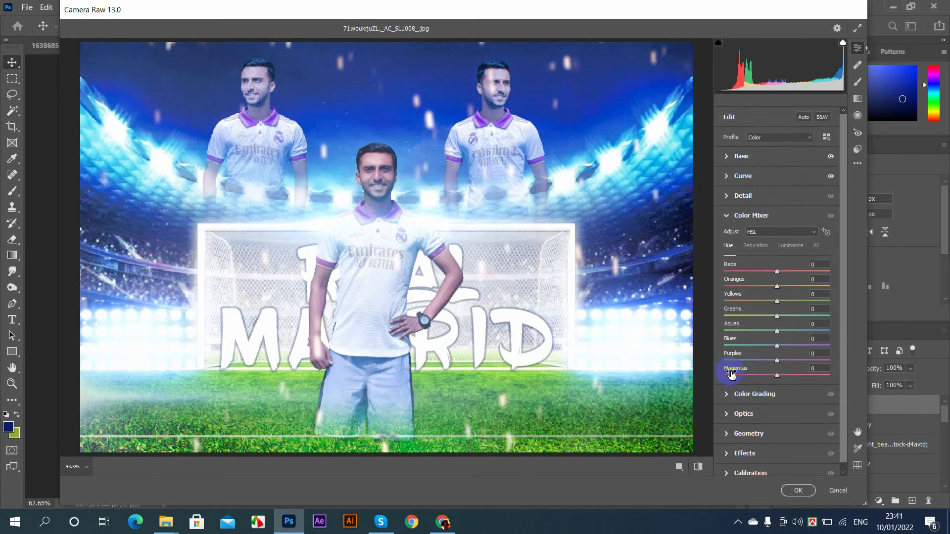
left_click(730, 414)
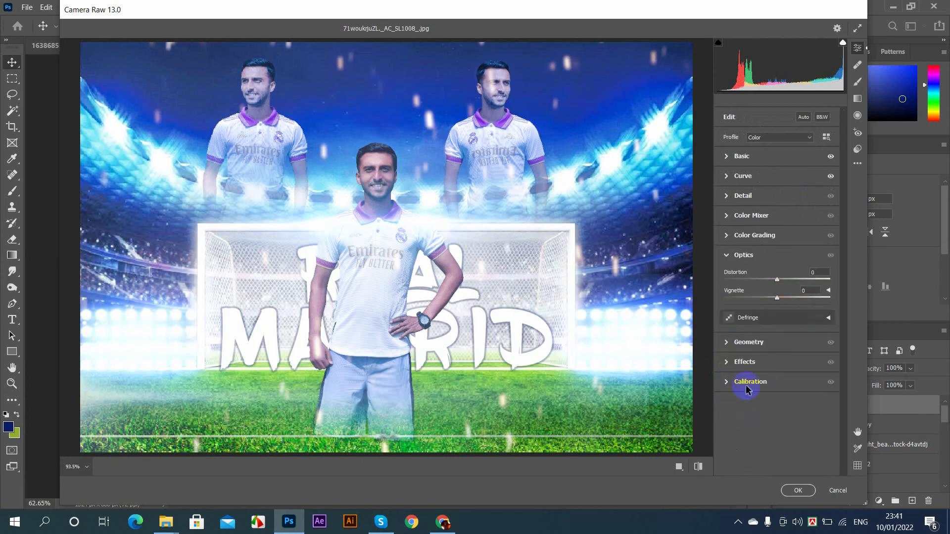
left_click_drag(777, 304, 704, 307)
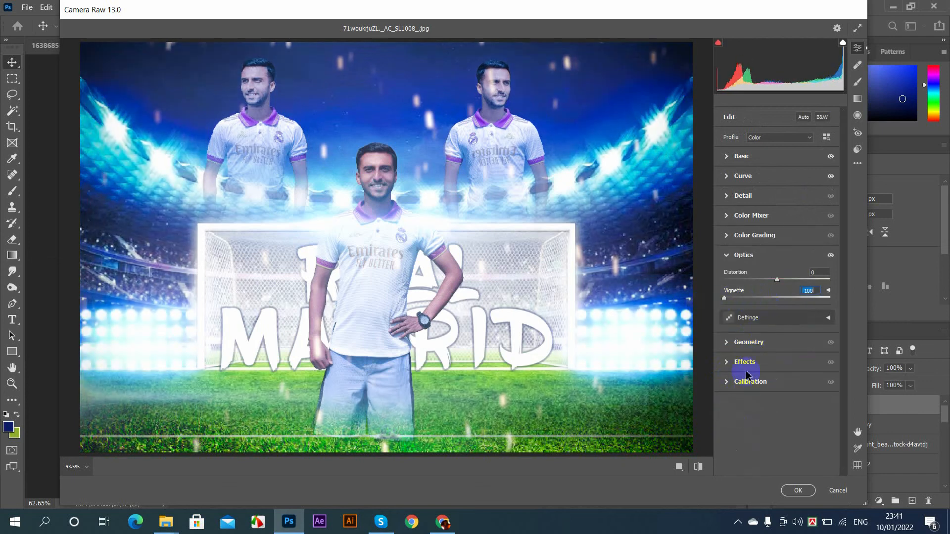
Compare the poster with its original settings and apply the Camera Raw adjustments to Layer 7
left_click(698, 468)
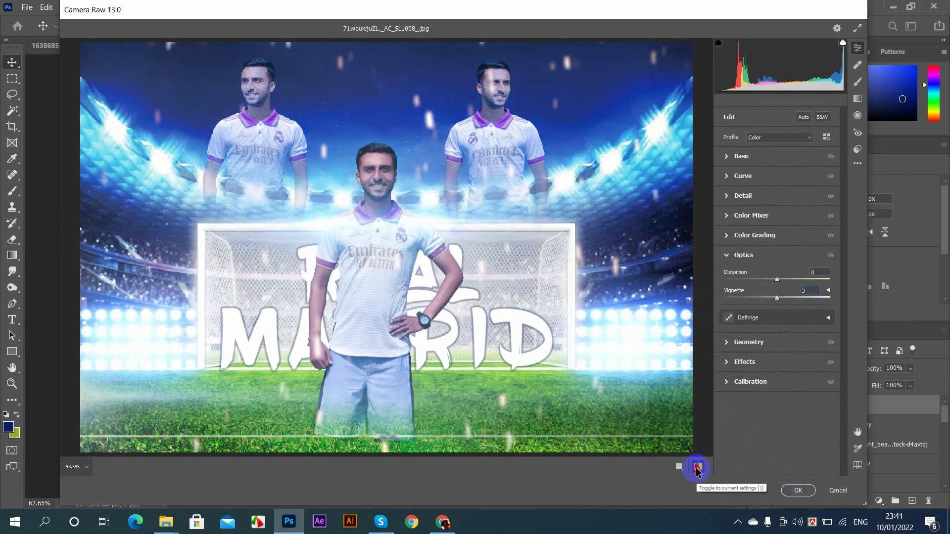
left_click(698, 467)
left_click(798, 491)
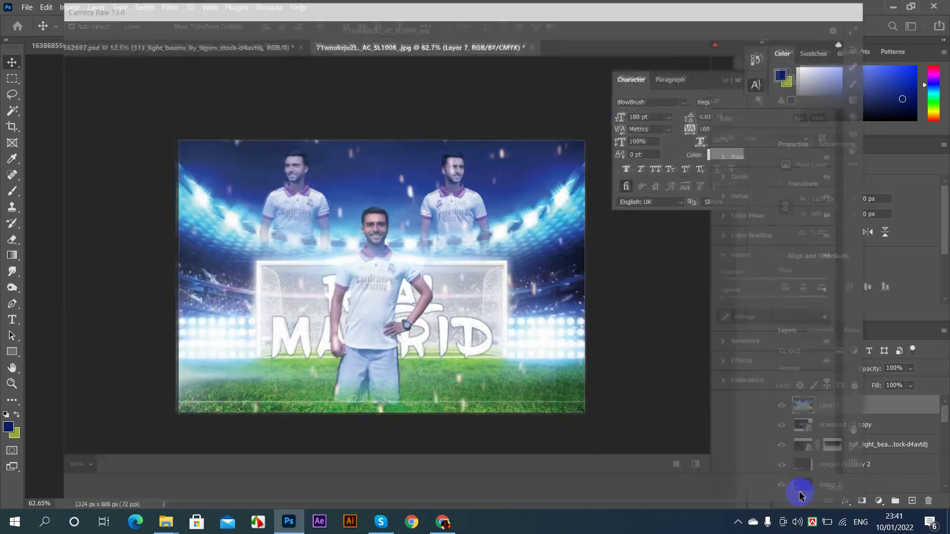
Examine the graded poster up close and as a whole, checking the players, title, floodlights and grass
scroll(455, 238, "up", 4)
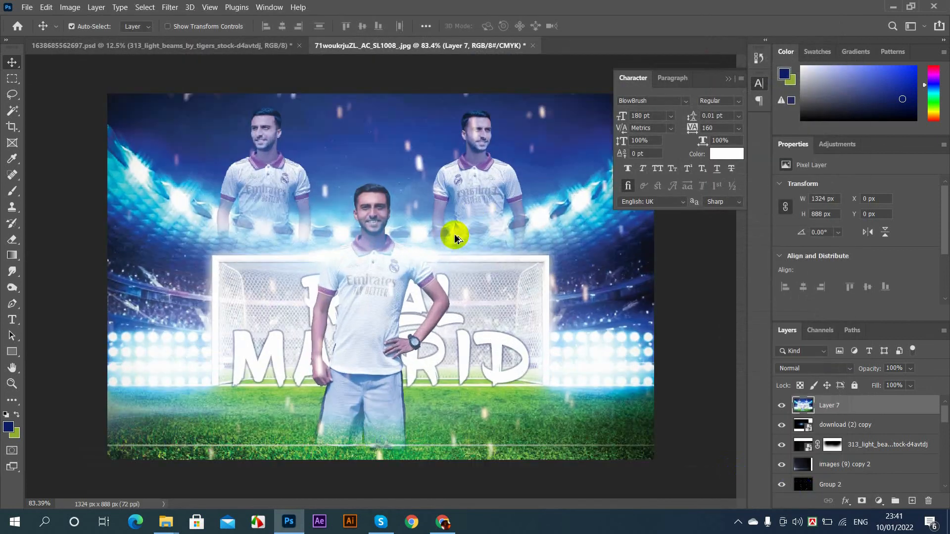
scroll(450, 242, "down", 3)
scroll(451, 250, "up", 2)
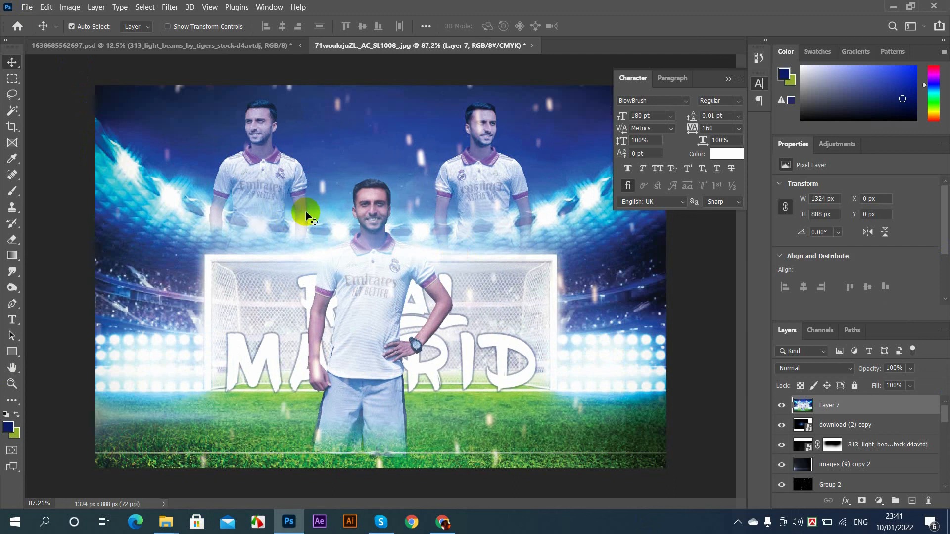
scroll(329, 207, "up", 1)
scroll(329, 208, "down", 2)
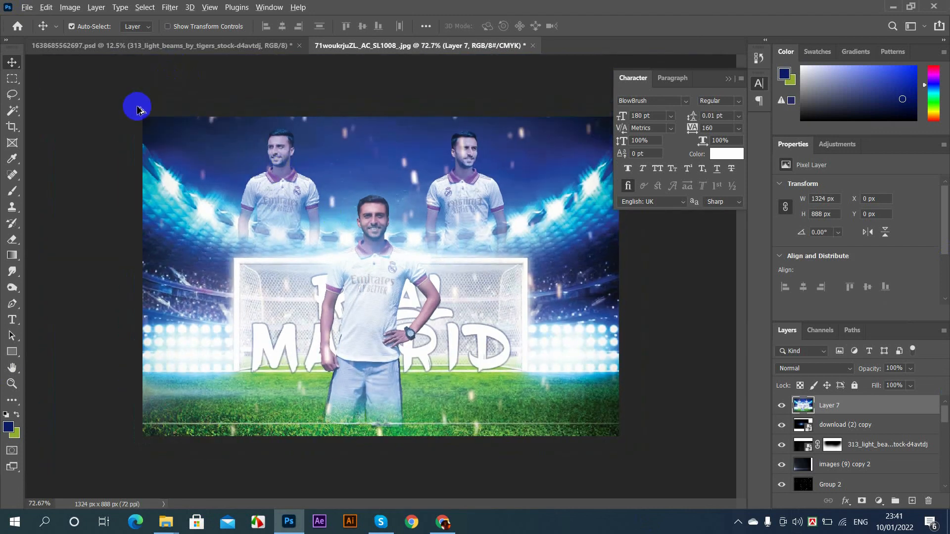
scroll(380, 252, "down", 1)
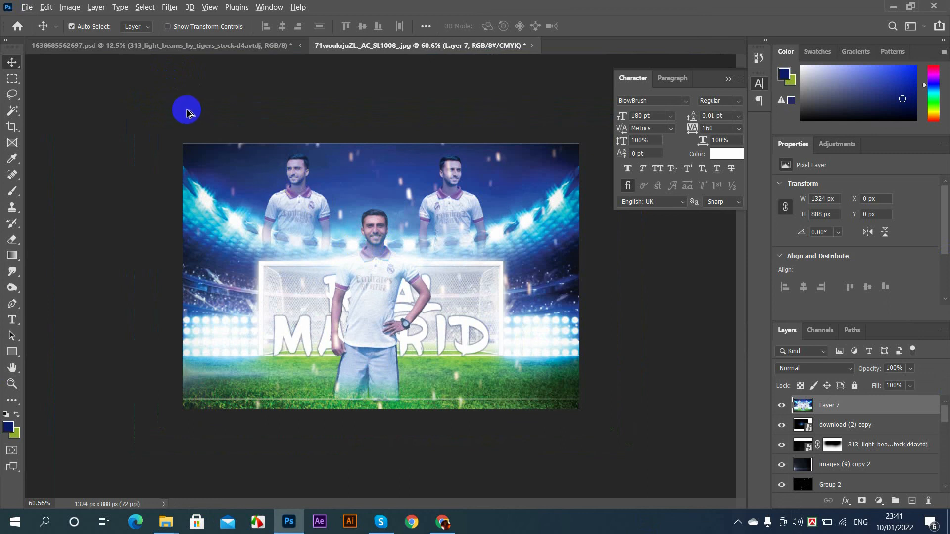
scroll(186, 110, "up", 2)
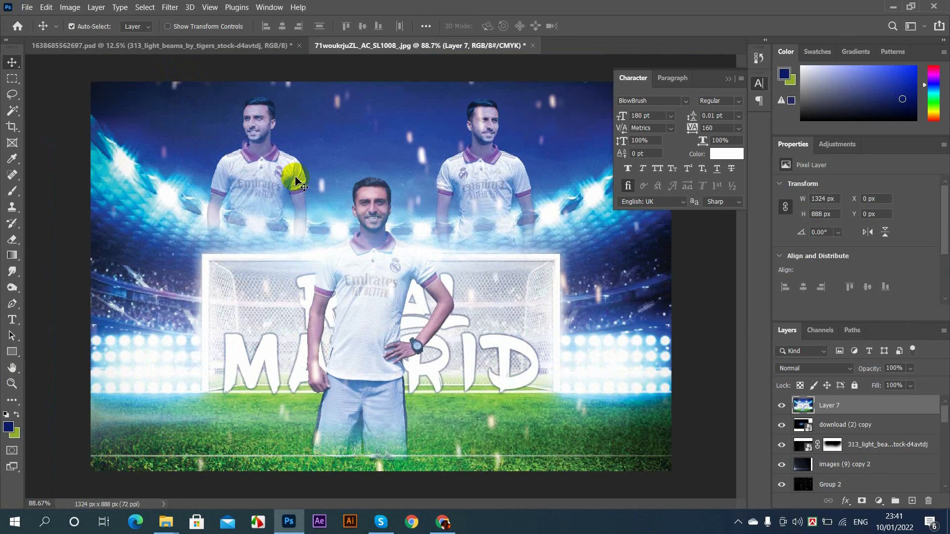
scroll(243, 176, "up", 1)
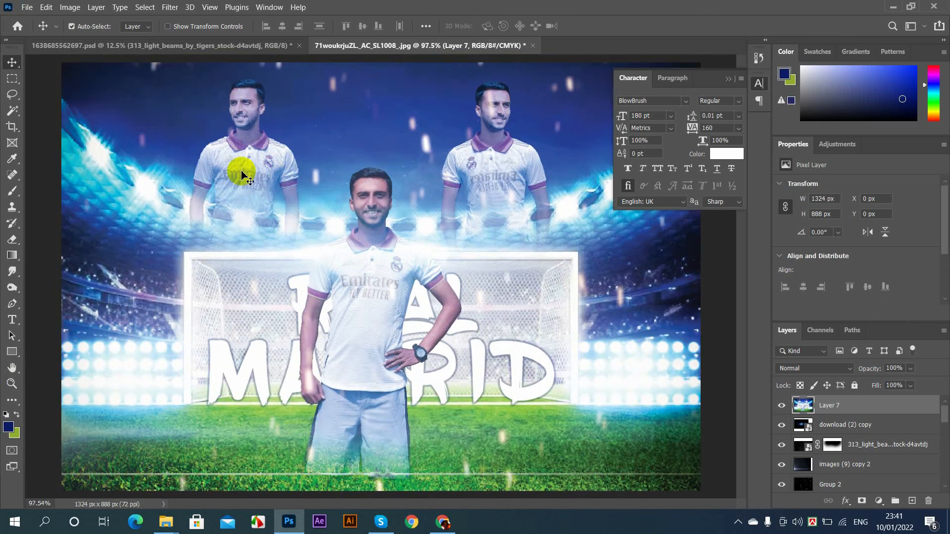
scroll(244, 175, "down", 1)
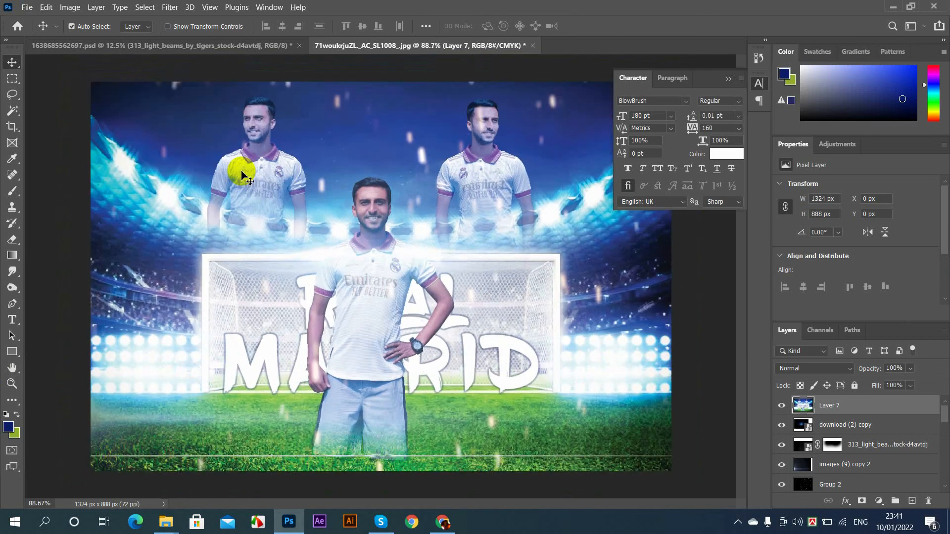
scroll(243, 176, "up", 1)
scroll(241, 172, "down", 2)
scroll(208, 64, "up", 2)
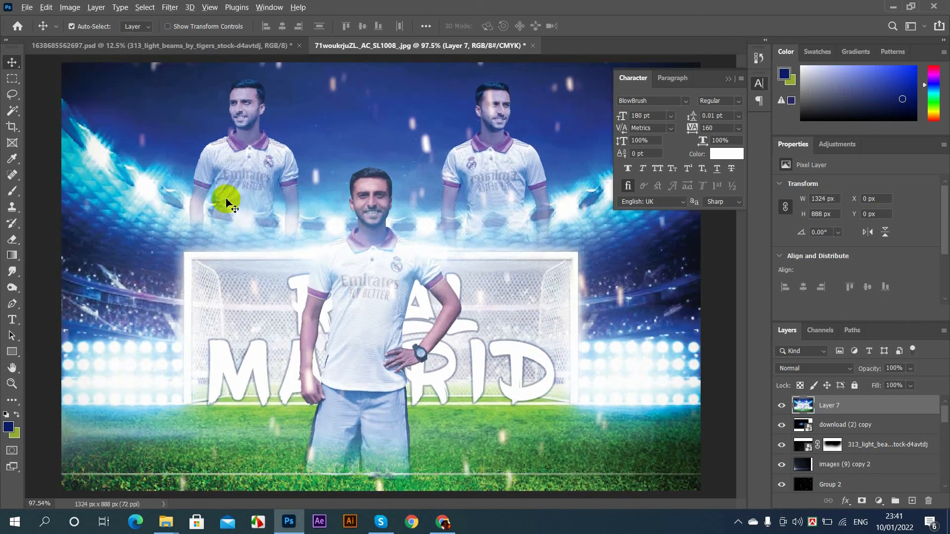
scroll(226, 203, "down", 3)
scroll(187, 64, "up", 3)
scroll(212, 194, "up", 1)
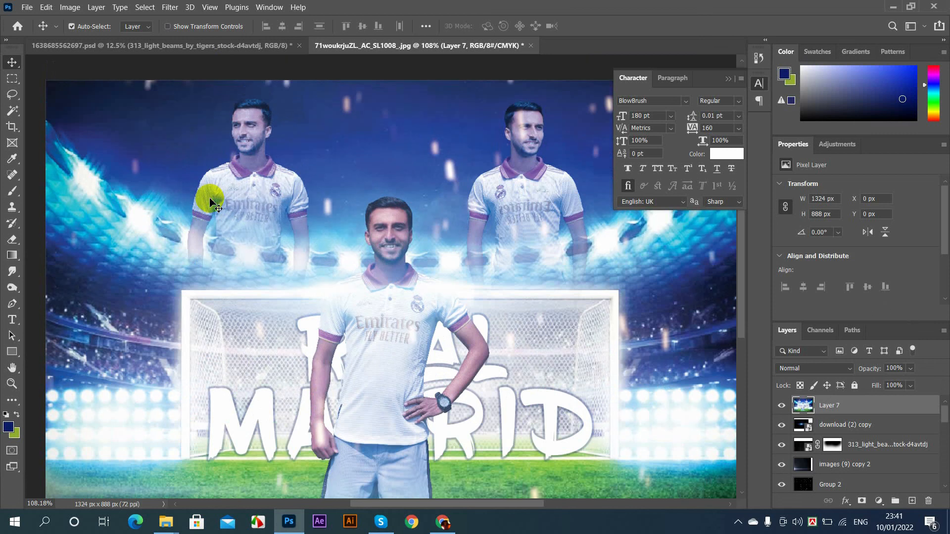
scroll(211, 200, "down", 3)
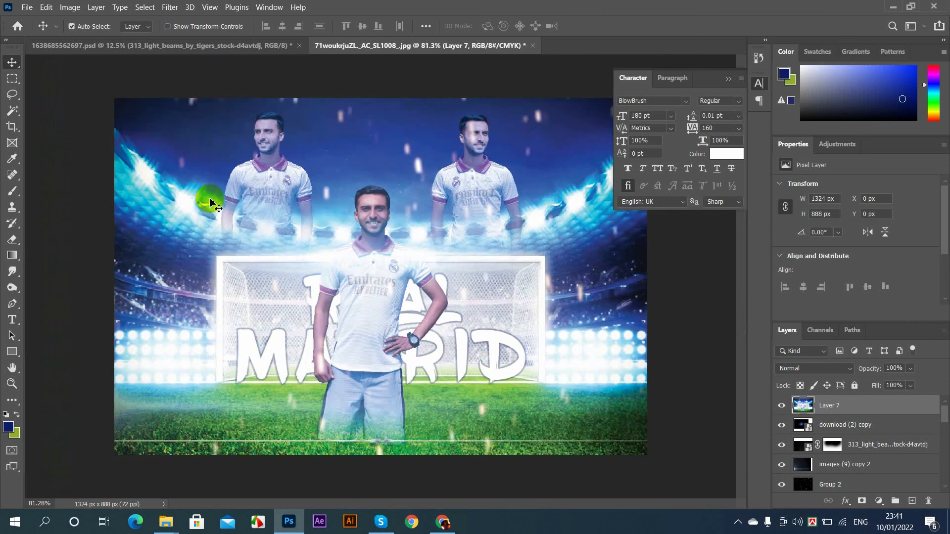
scroll(242, 210, "up", 1)
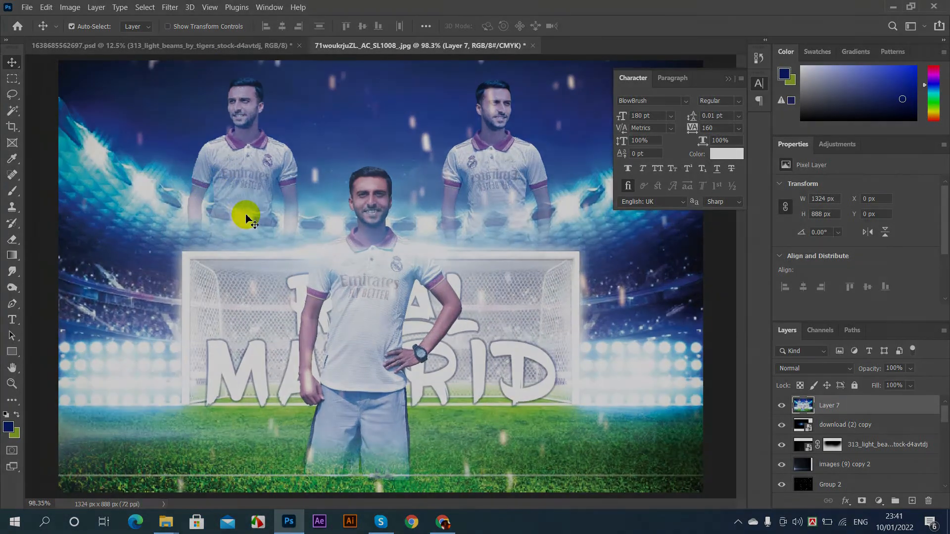